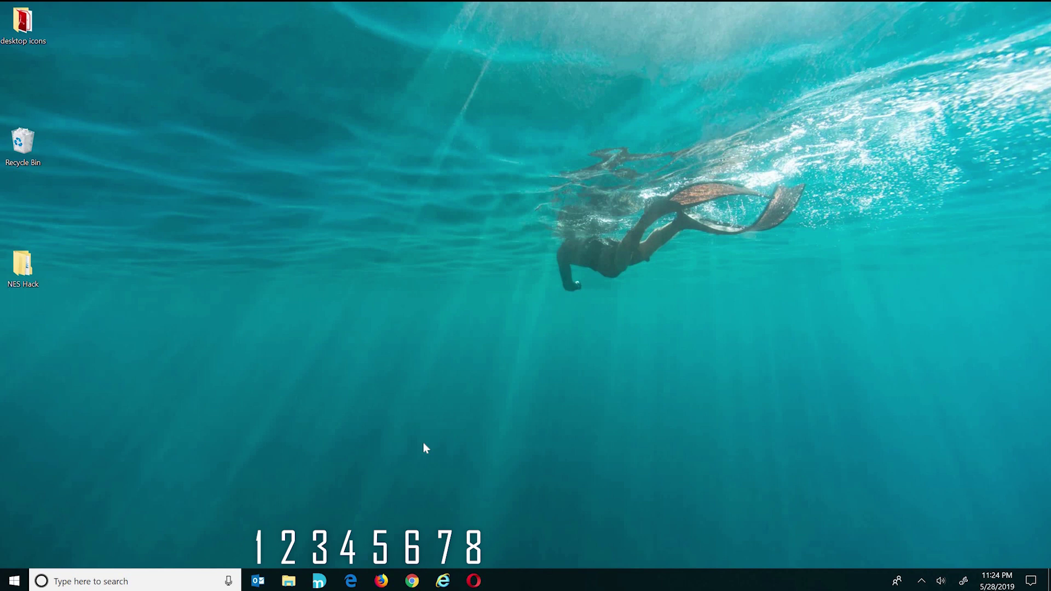
- Open Chrome, Internet Explorer and File Explorer from their pinned taskbar slots 6, 7 and 2
key("super+6")
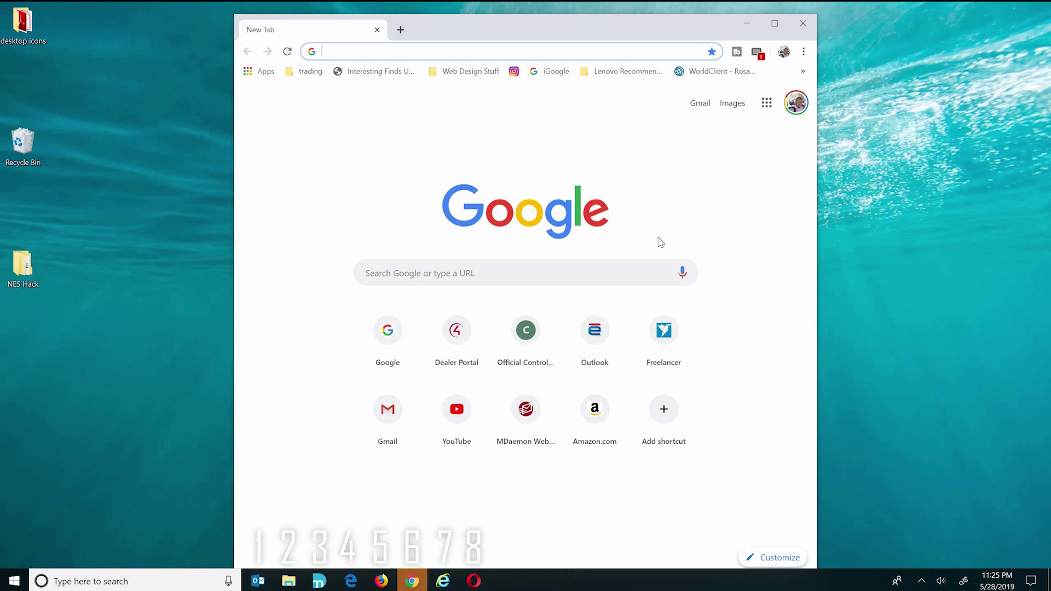
key("super+7")
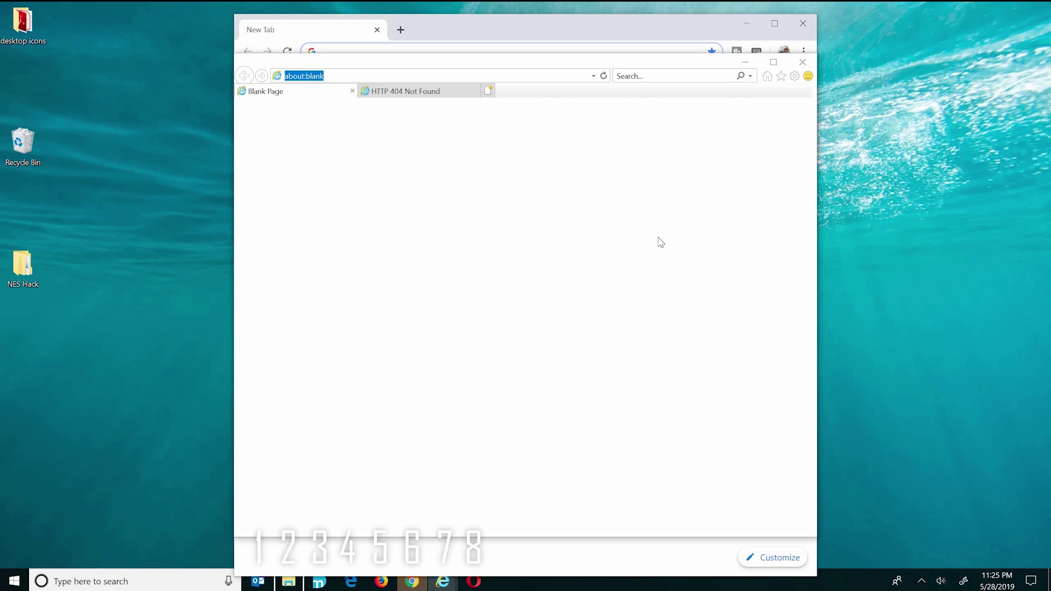
key("super+2")
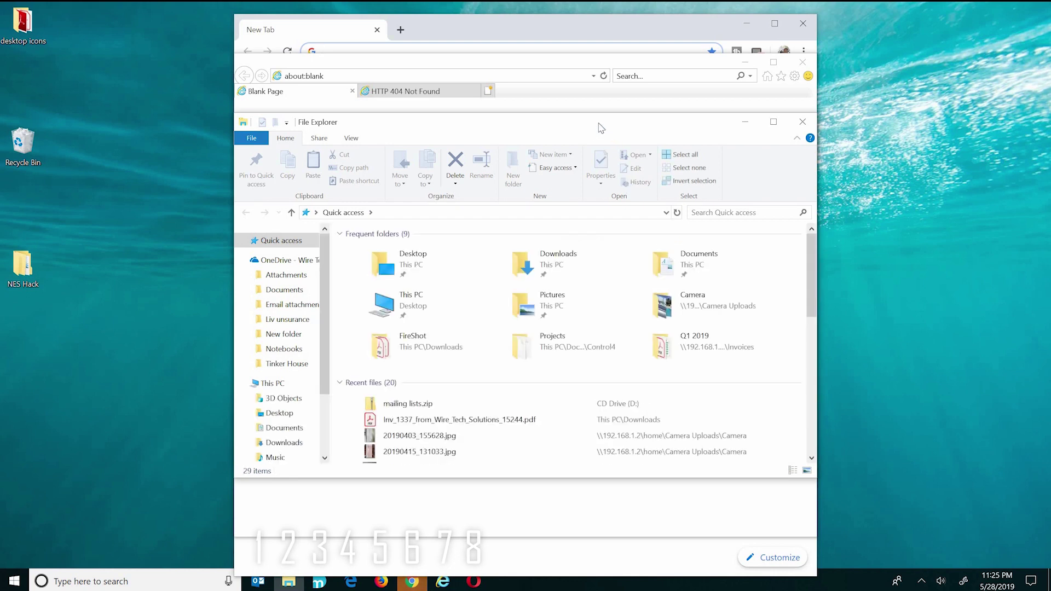
- Spread the overlapping windows across the desktop, with File Explorer on the left, Internet Explorer on the right and Chrome between them
left_click_drag(600, 125, 376, 109)
left_click_drag(578, 71, 767, 51)
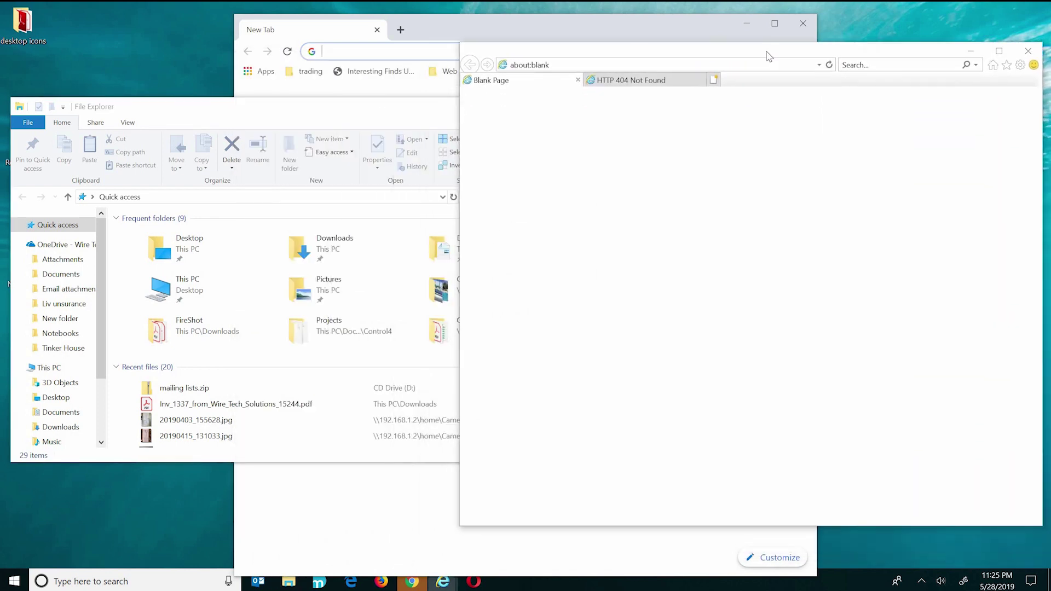
left_click_drag(582, 31, 428, 42)
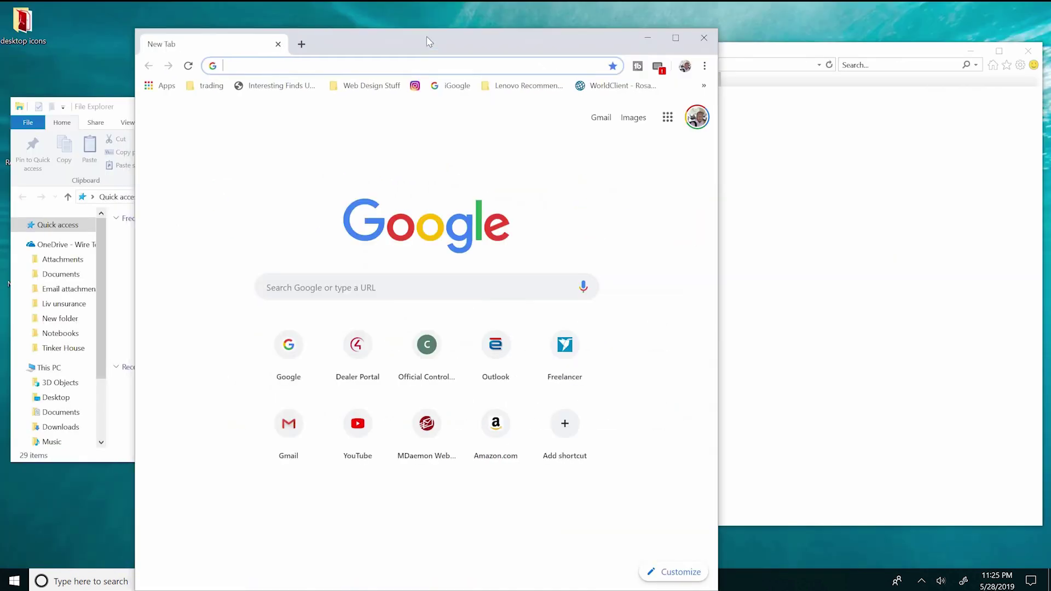
left_click_drag(497, 43, 505, 31)
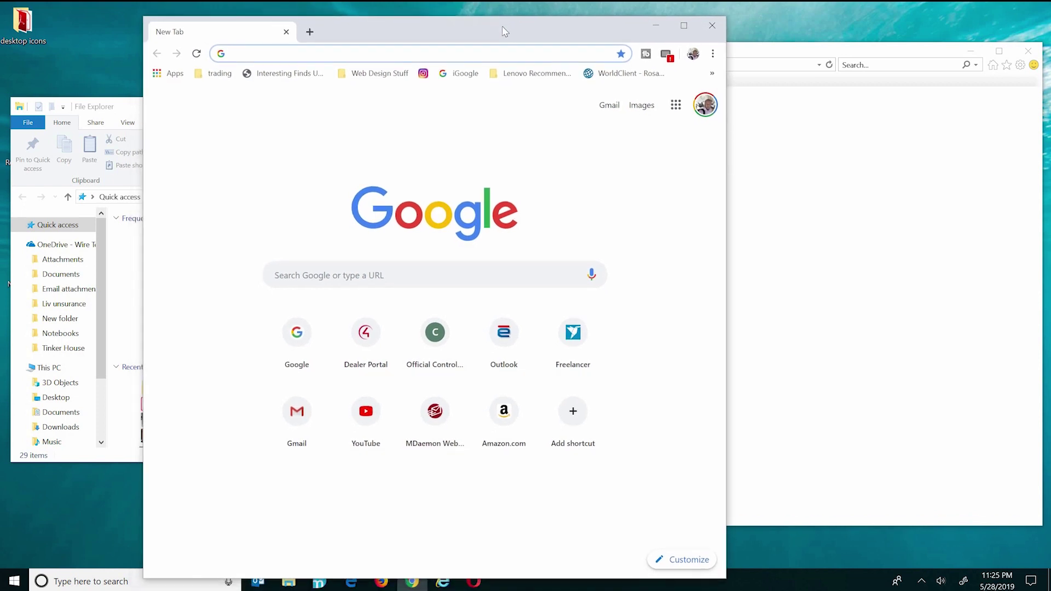
- Cycle through the open windows in the task switcher and bring File Explorer to the front
key("alt+Tab")
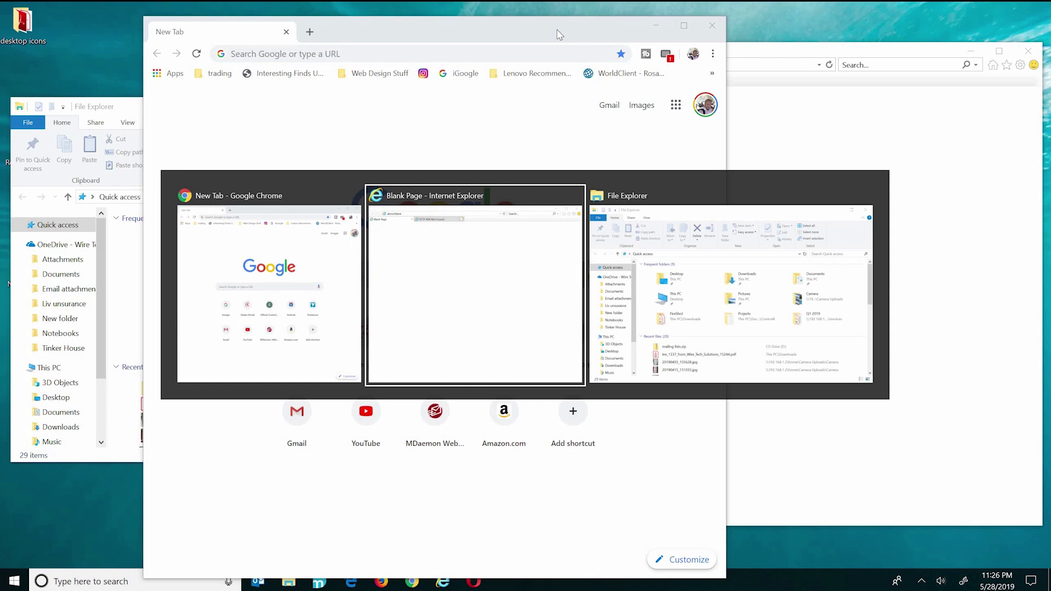
key("alt+Tab")
key("alt+Tab")
key("alt+Tab")
key("alt+Tab")
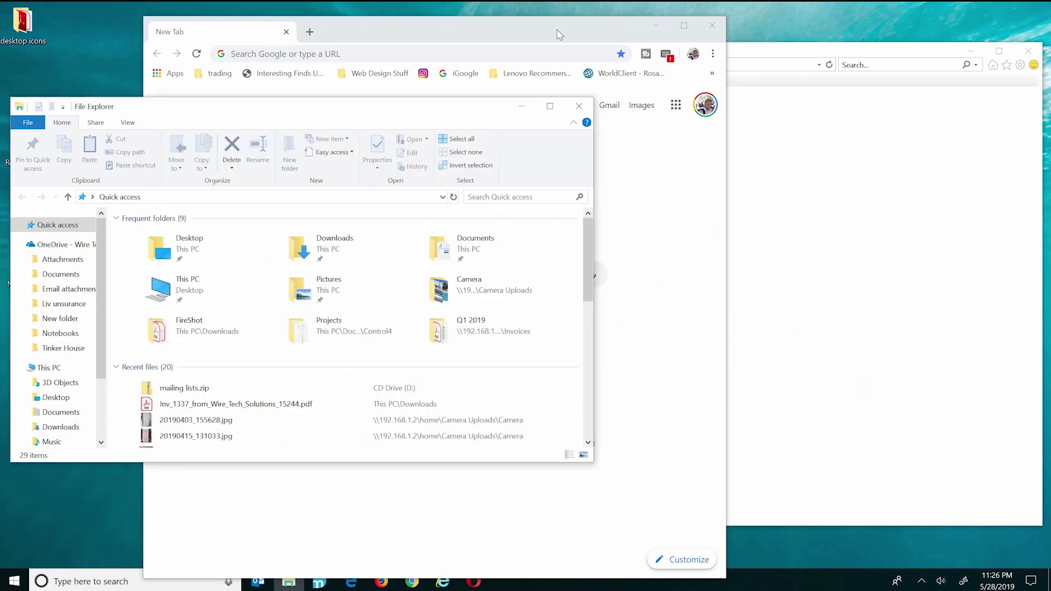
- Bring Chrome and Internet Explorer to the front in turn, and switch among the open windows again
left_click(564, 25)
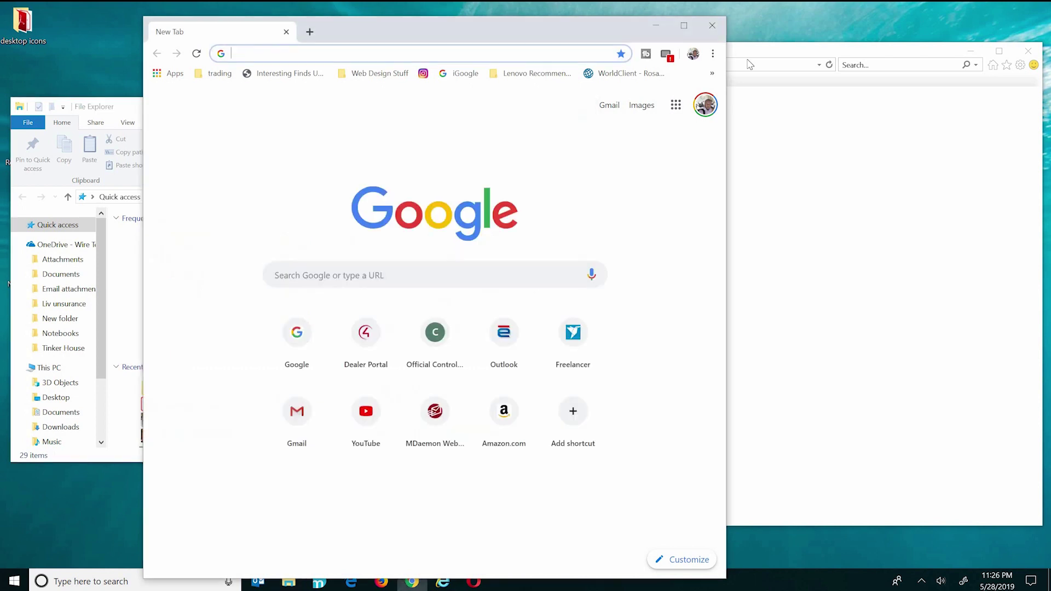
left_click(792, 59)
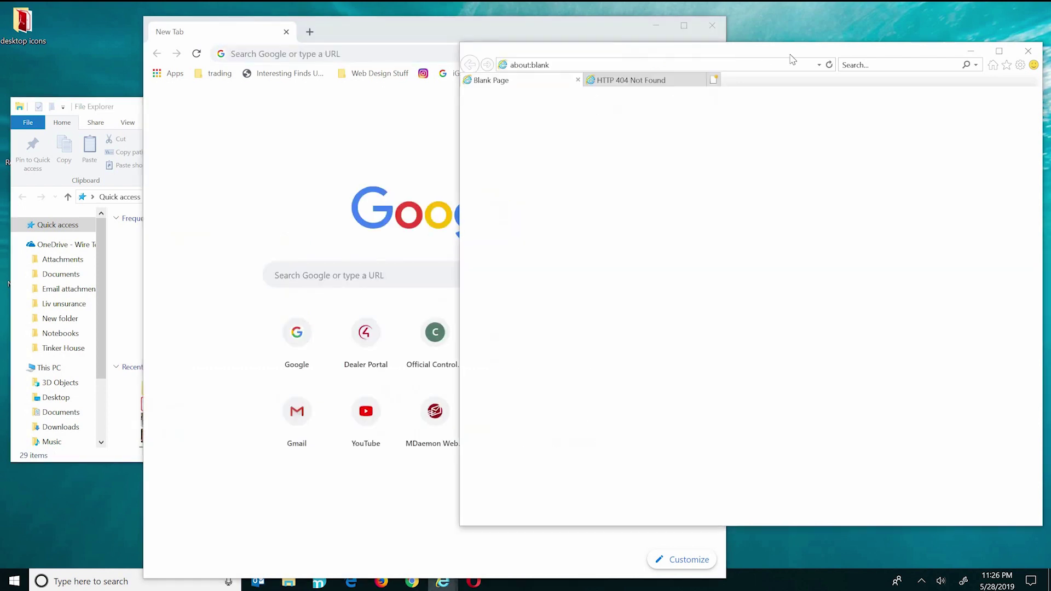
left_click(605, 24)
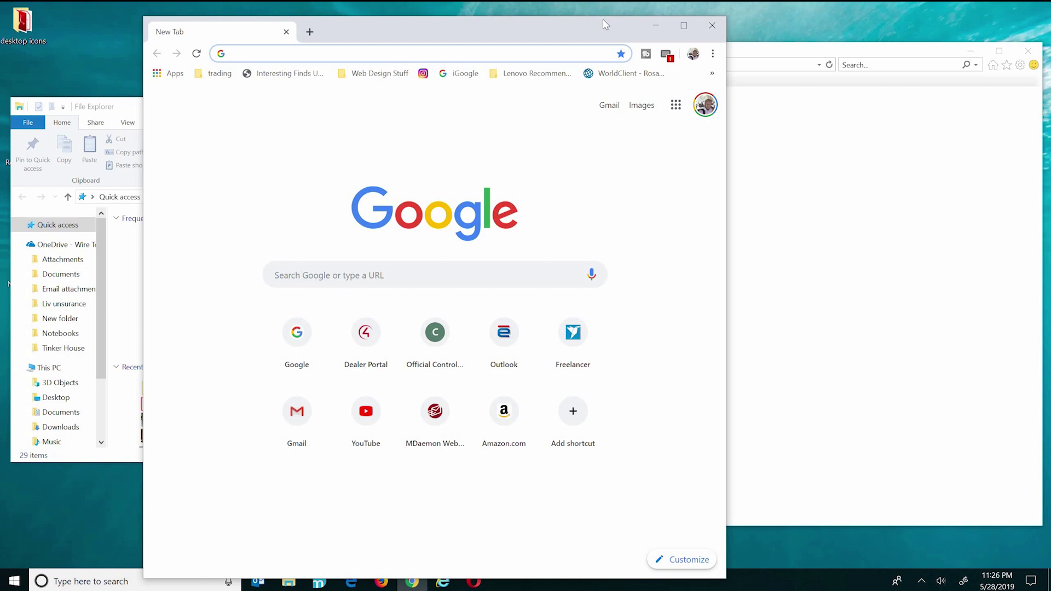
key("alt+Tab")
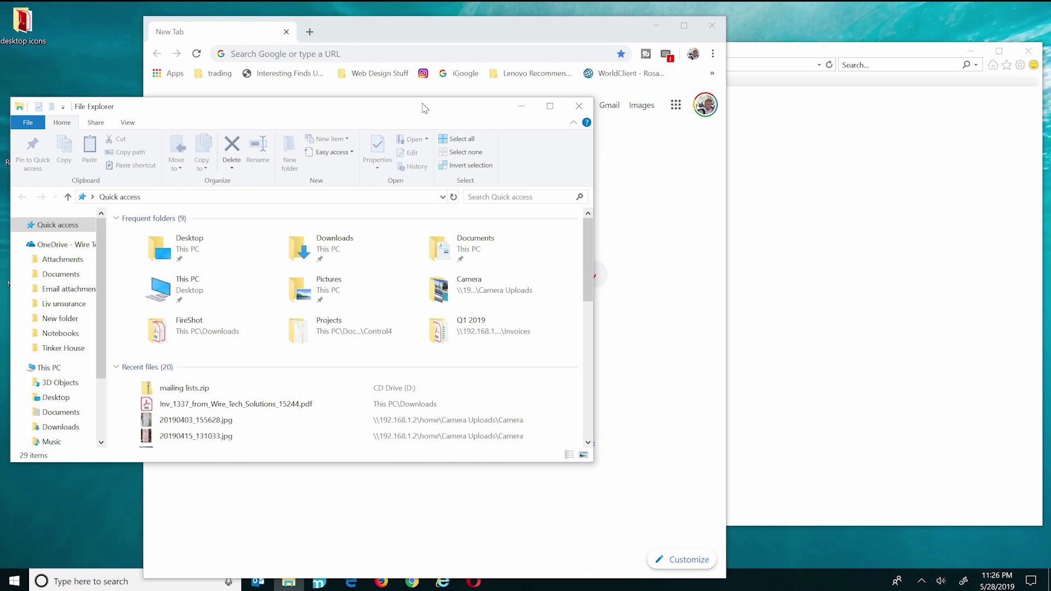
key("alt+Tab")
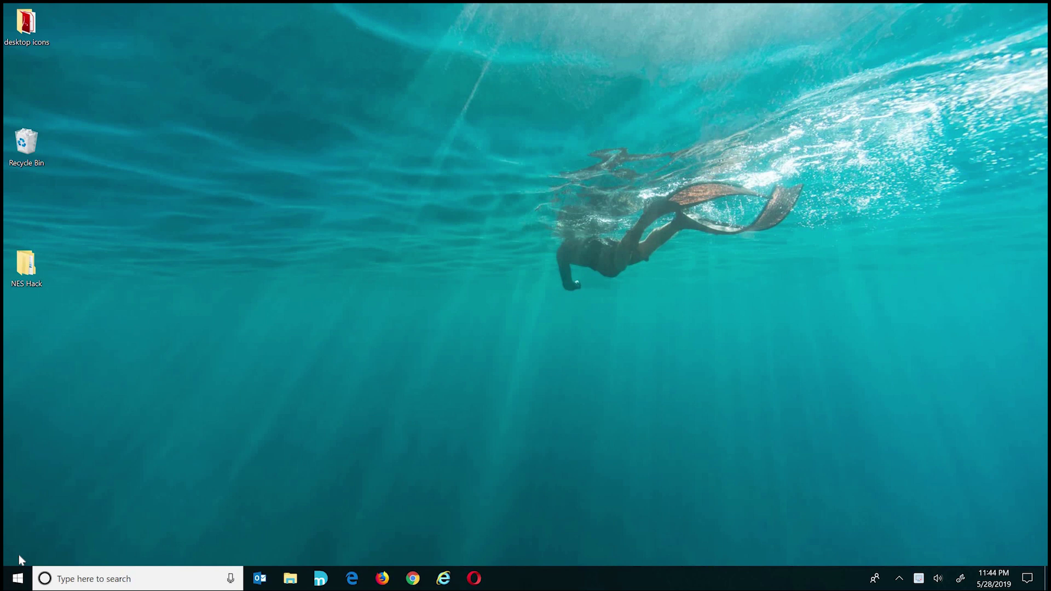
- Switch to virtual Desktop 4, restore the Photoshop window from full screen and reposition it over the desktop
key("super+Tab")
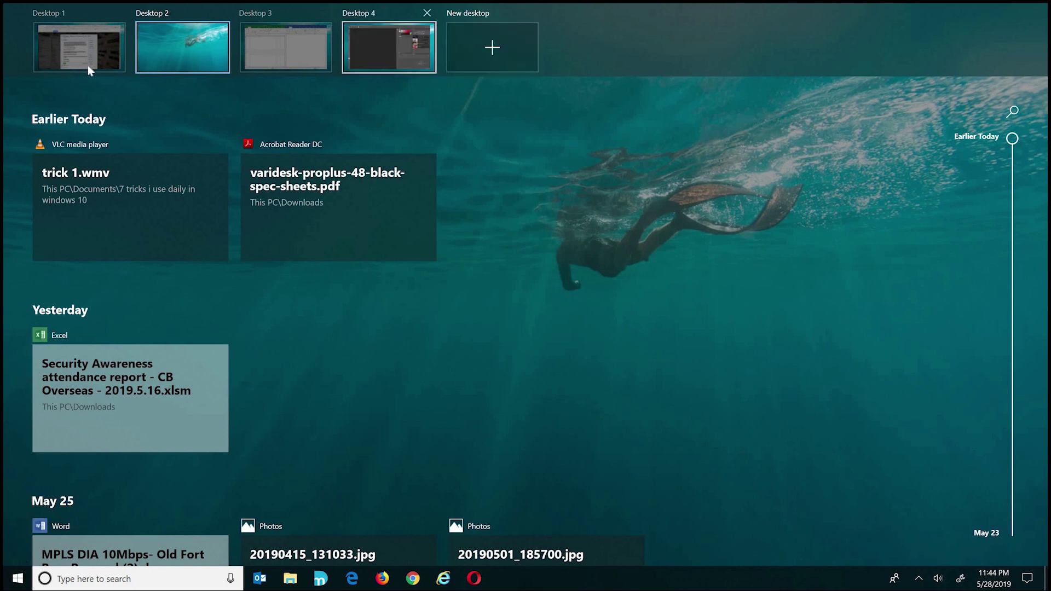
mouse_move(416, 65)
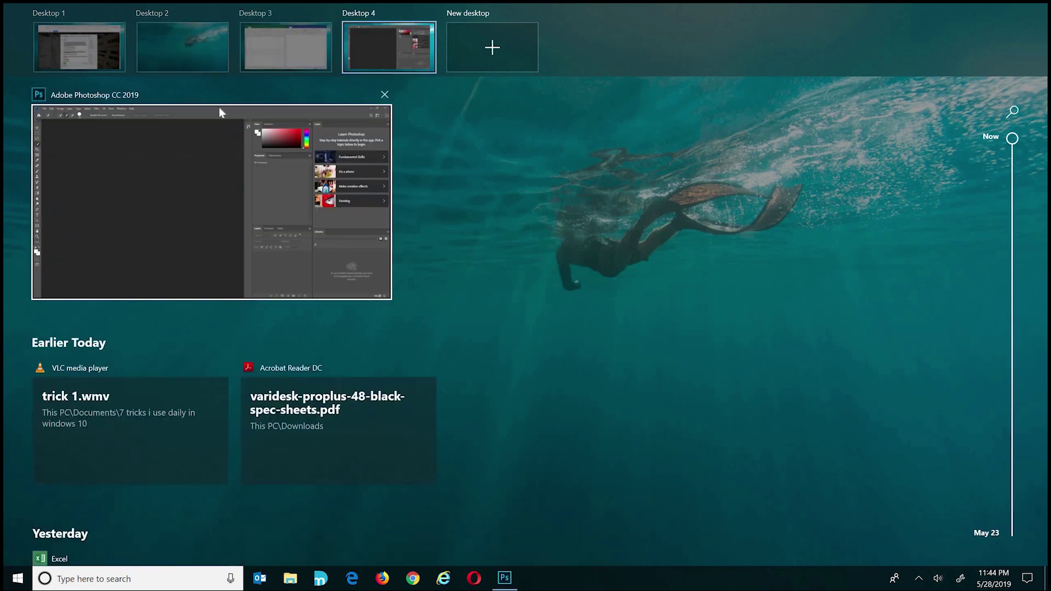
left_click(405, 41)
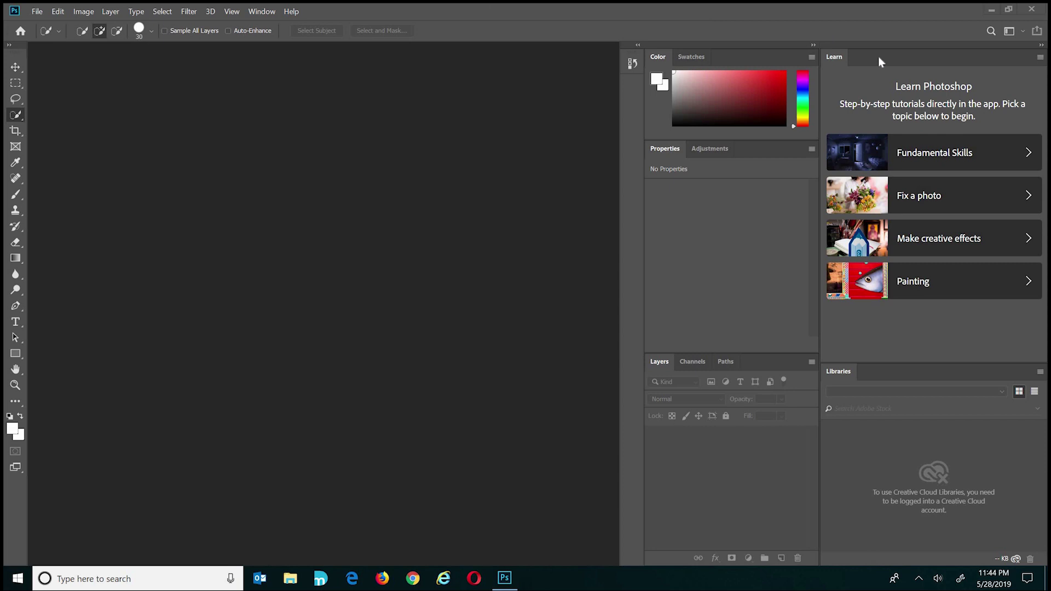
left_click(1008, 9)
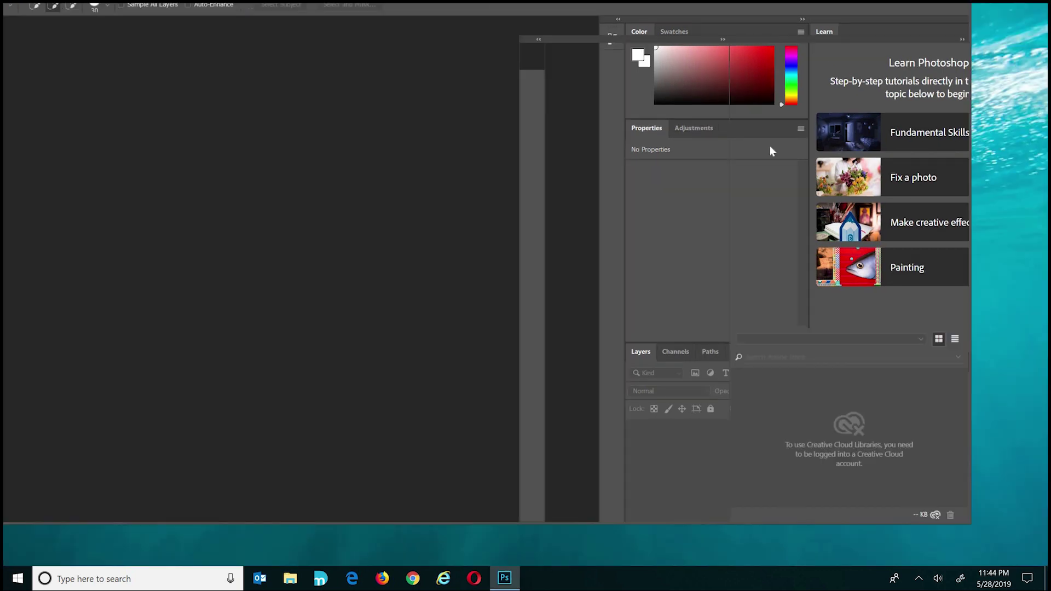
left_click_drag(522, 24, 572, 37)
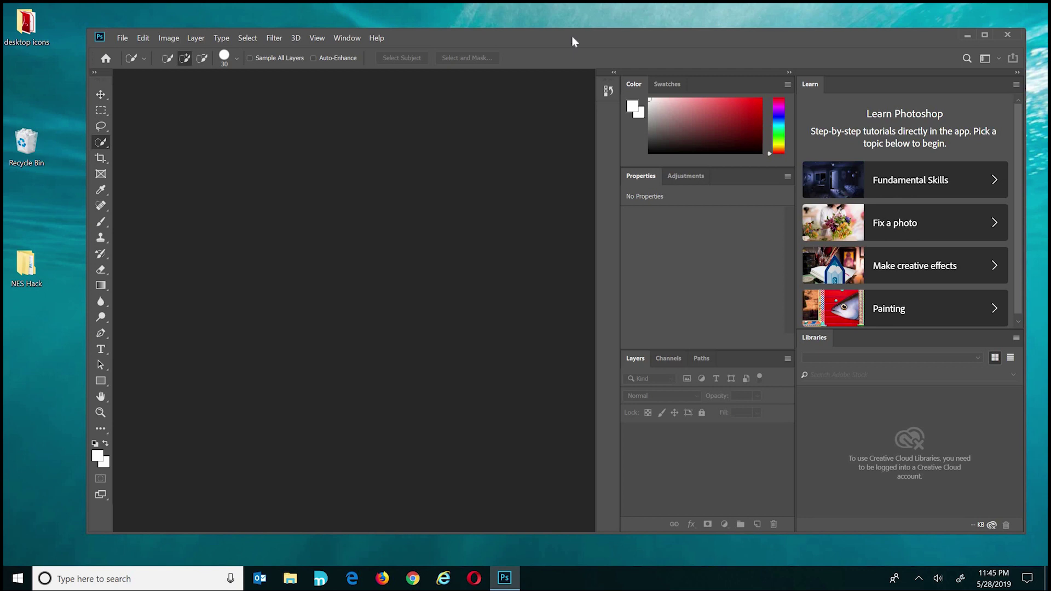
- Visit Desktop 3 with its Excel and Word windows, and open Chrome on Desktop 2
key("super+Tab")
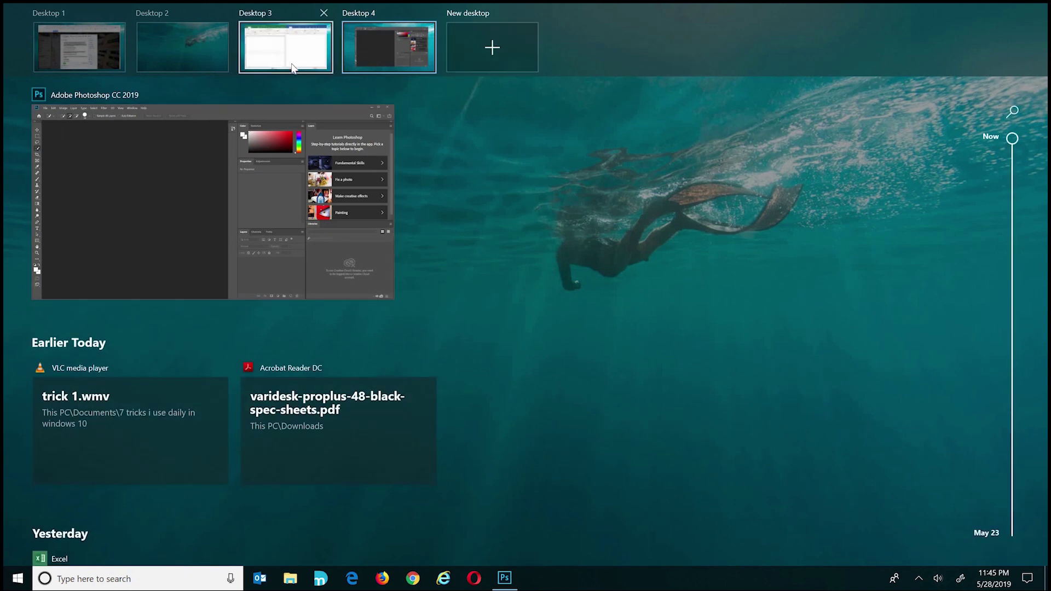
left_click(289, 49)
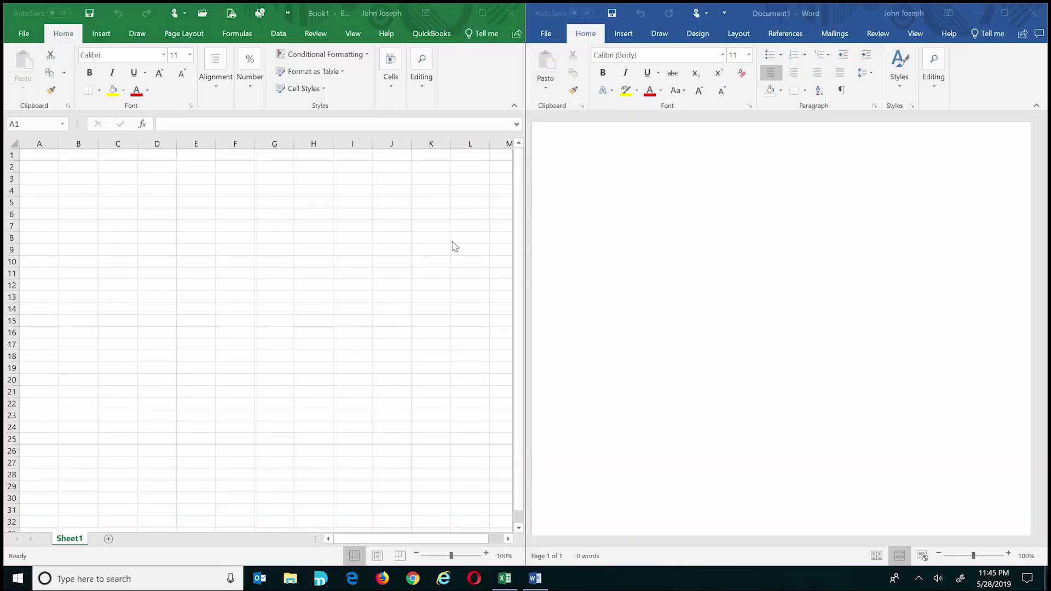
key("super+Tab")
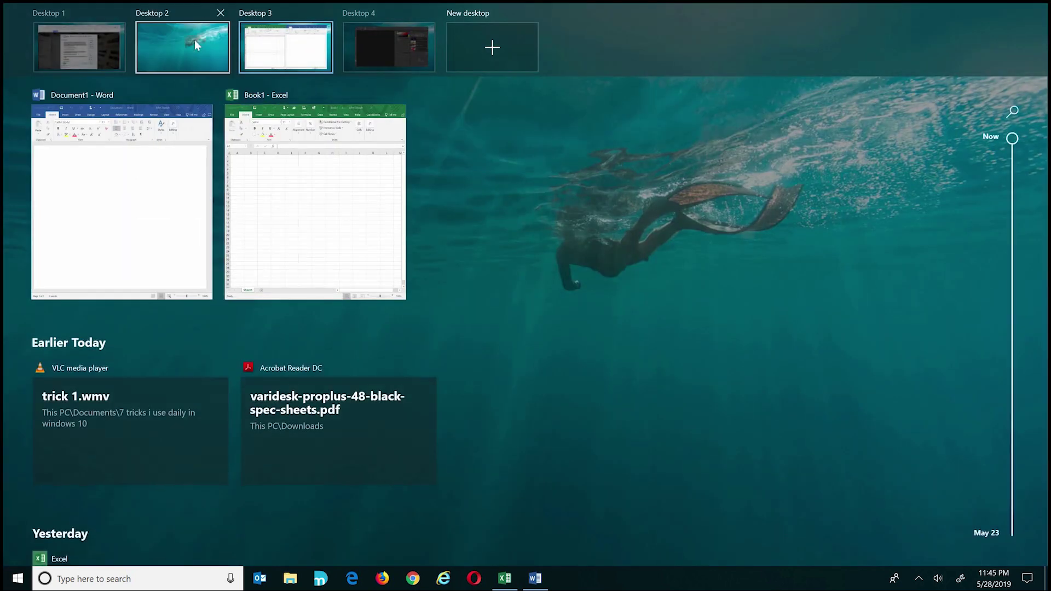
left_click(195, 41)
left_click(410, 574)
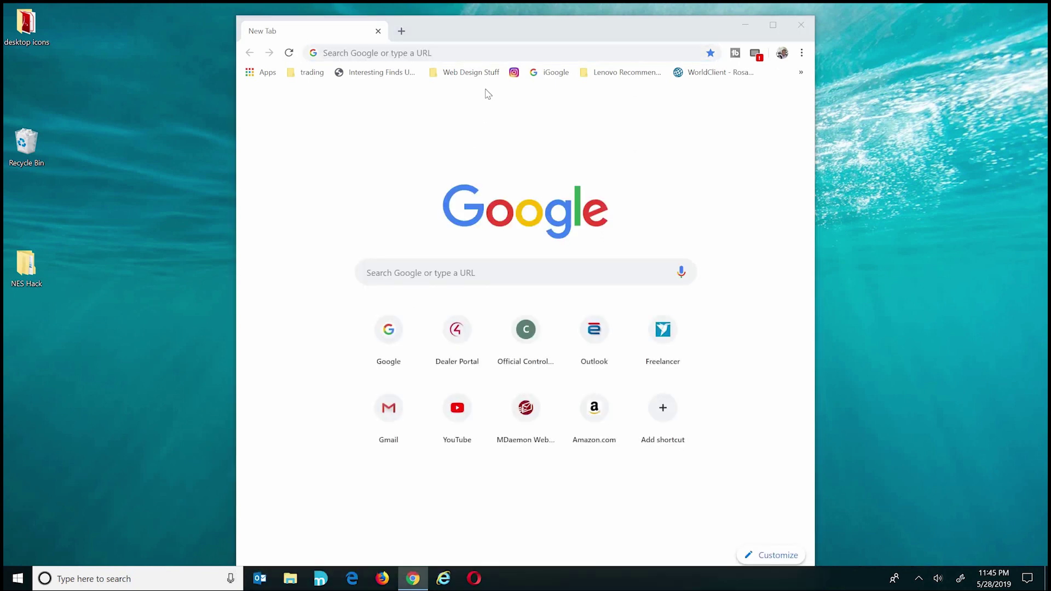
- Preview the windows on Desktop 3 in Task View and return to Desktop 2
key("super+Tab")
mouse_move(279, 57)
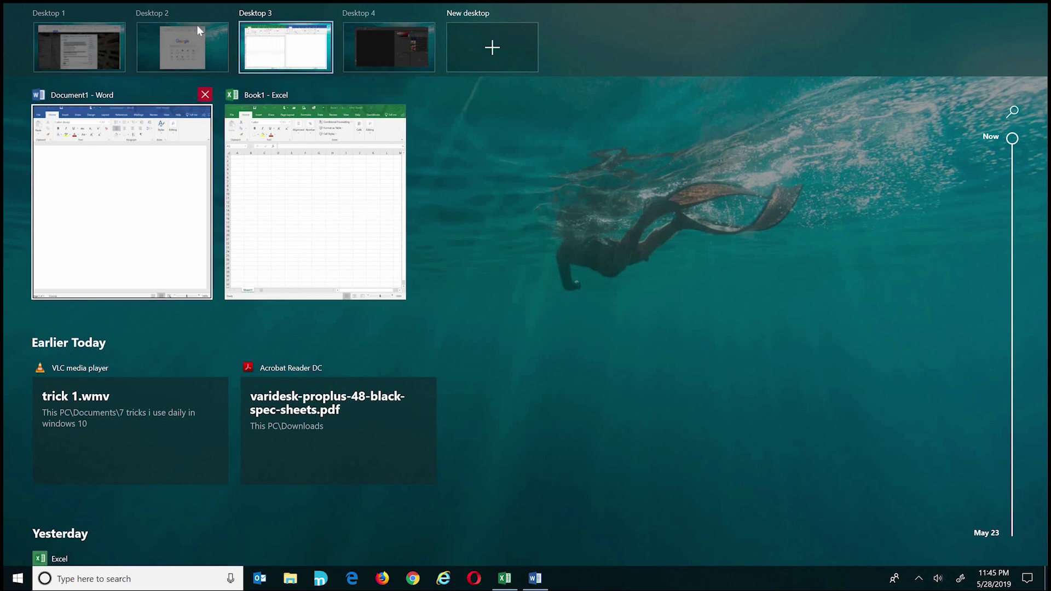
left_click(187, 48)
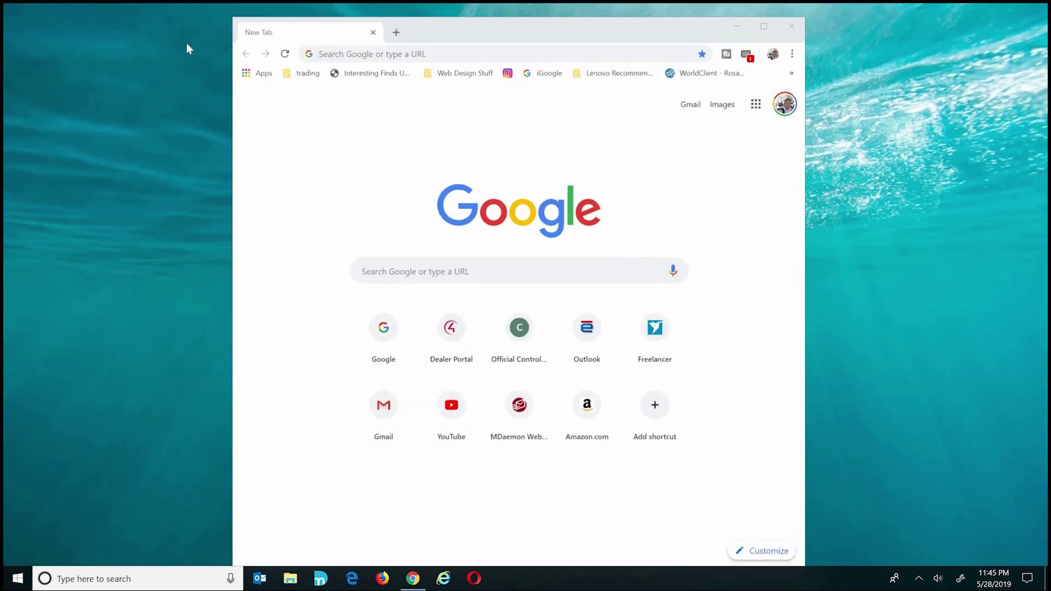
- Move the Chrome window from Desktop 2 to Desktop 4 in Task View and switch to Desktop 4
key("super+Tab")
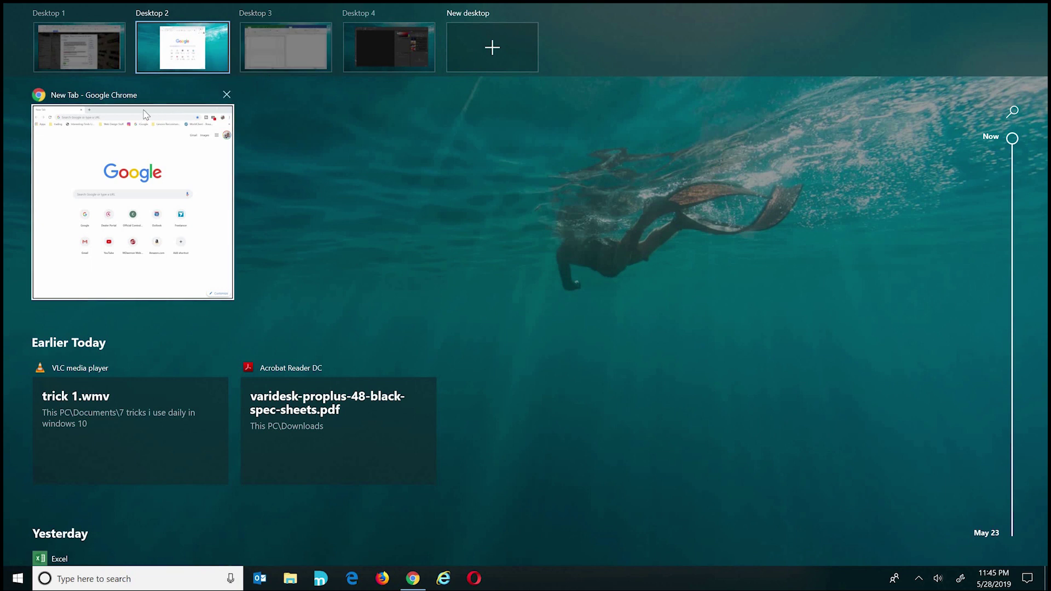
left_click_drag(180, 115, 159, 118)
left_click_drag(327, 58, 401, 28)
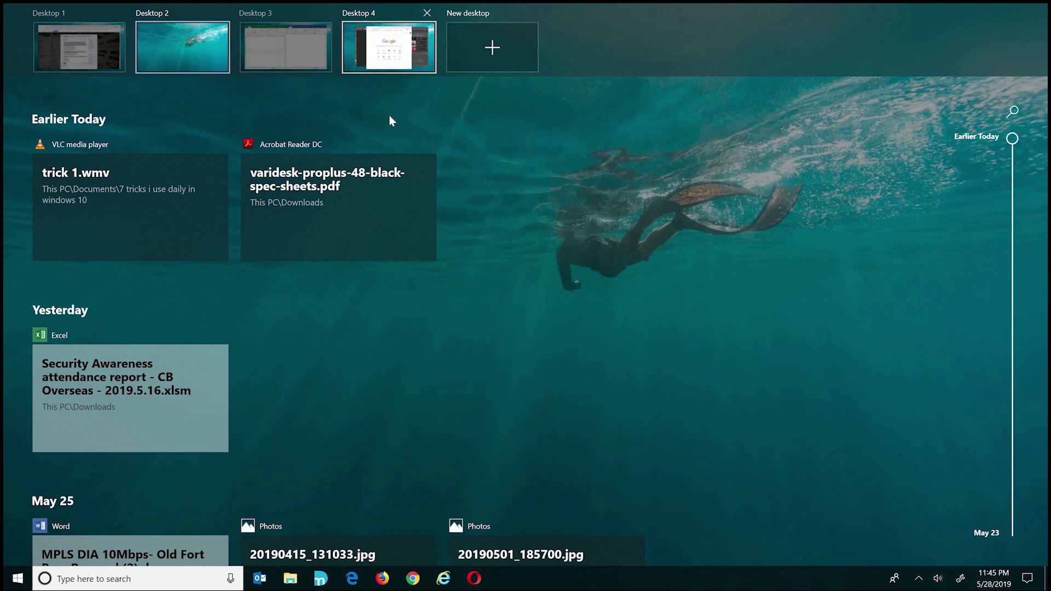
left_click(389, 48)
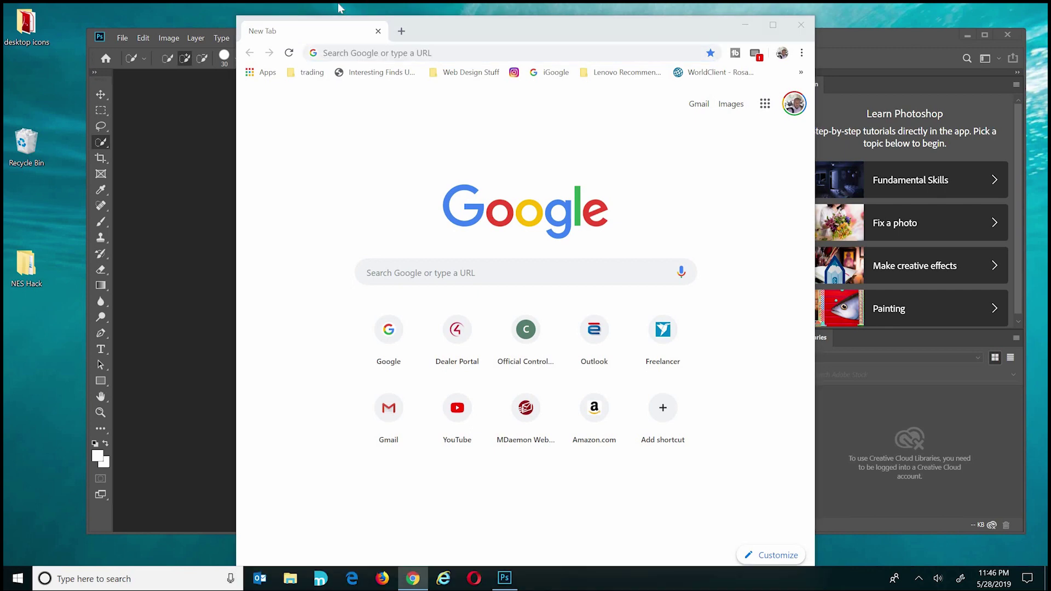
- Check Desktop 2 for the moved Chrome window and return to Desktop 4
key("super+Tab")
left_click(147, 53)
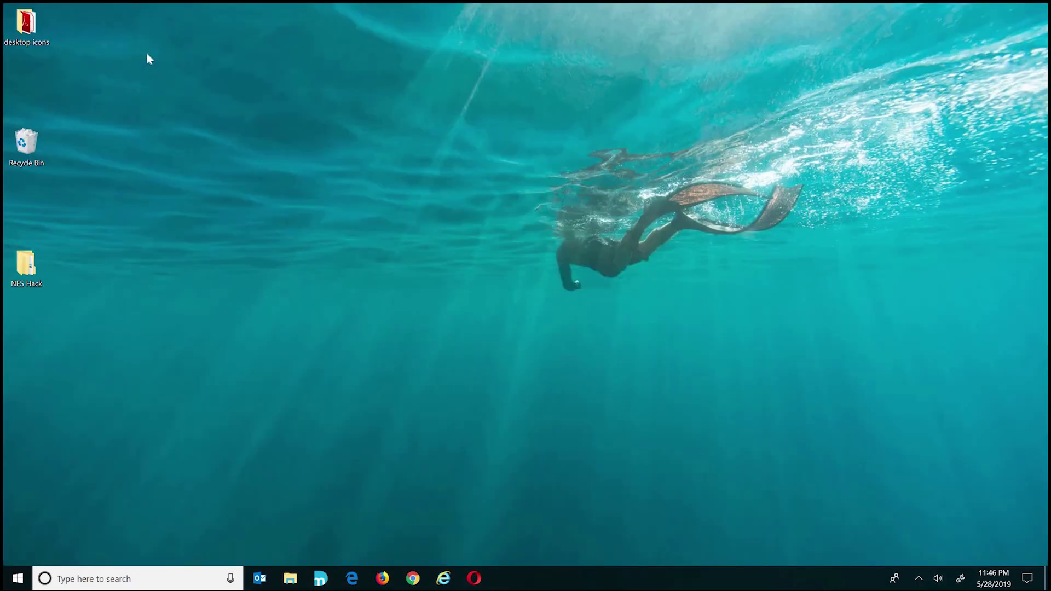
key("super+Tab")
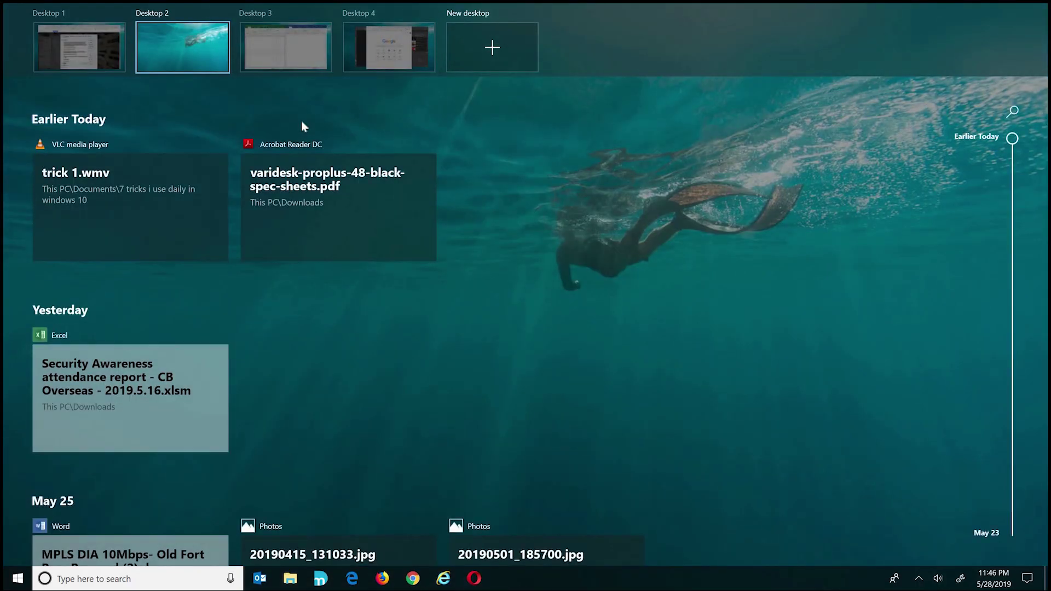
left_click(386, 45)
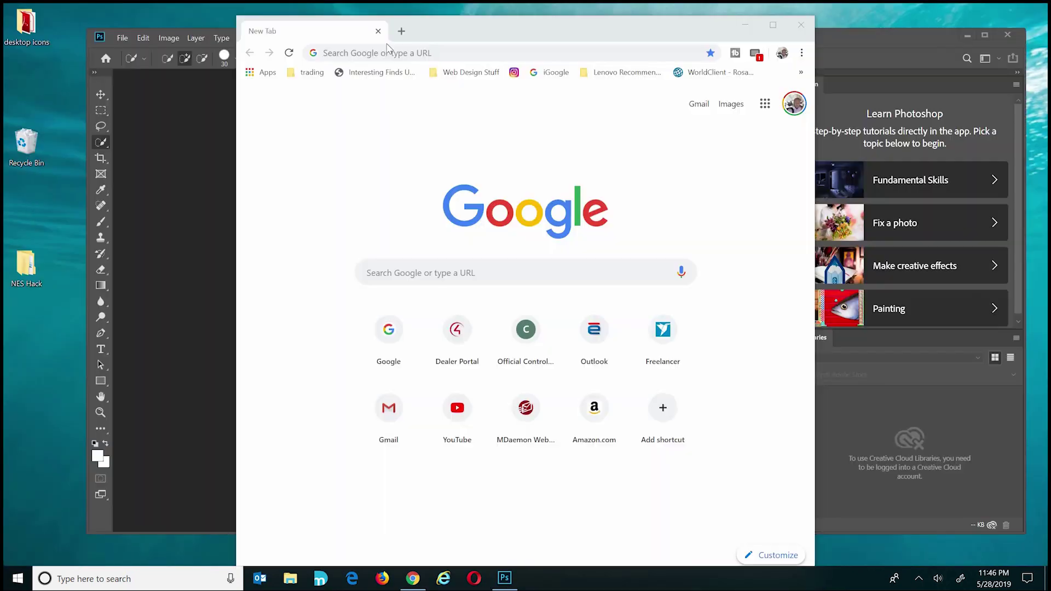
- Move the Chrome window from Desktop 4 onto a new virtual desktop, switch to that desktop and activate Chrome
key("super+Tab")
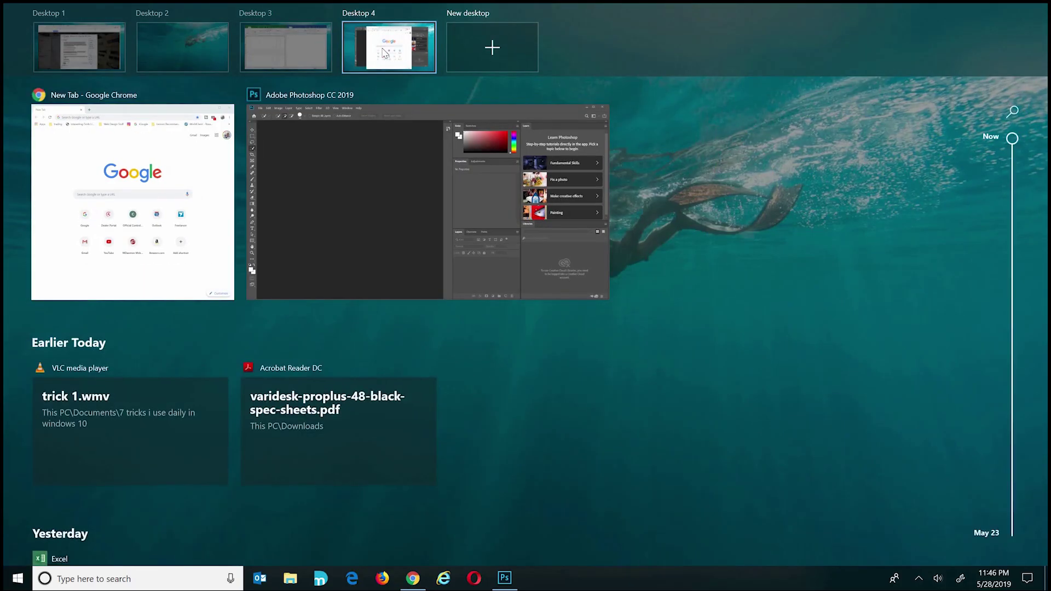
key("Tab")
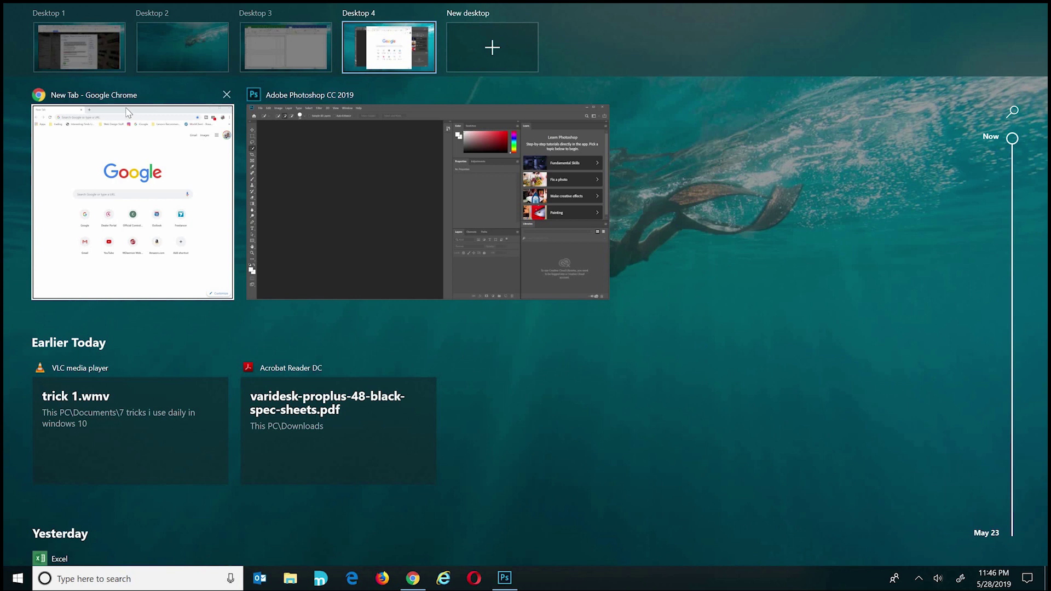
left_click_drag(219, 120, 503, 32)
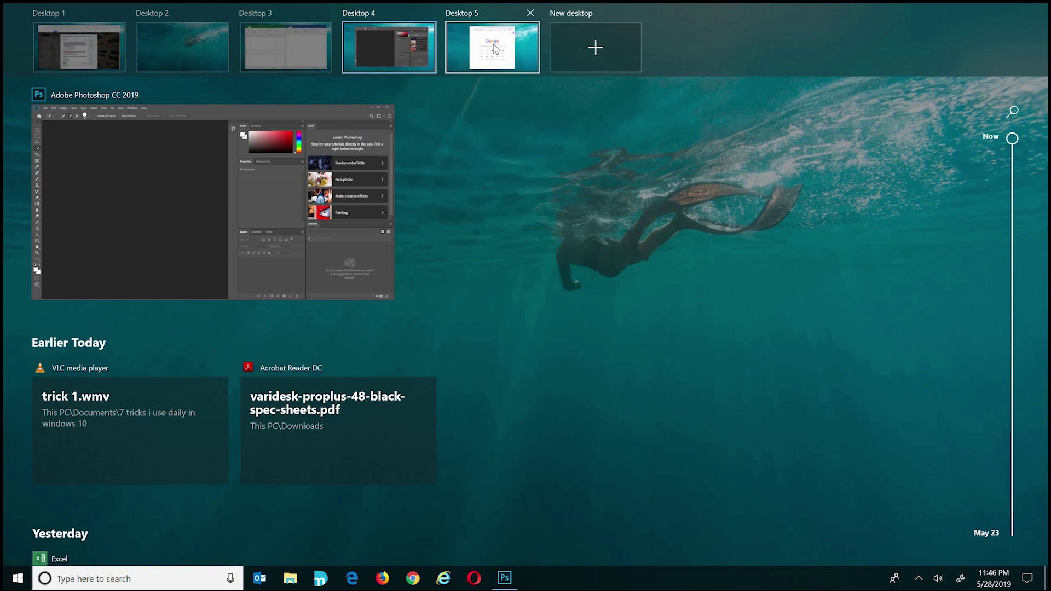
left_click(497, 48)
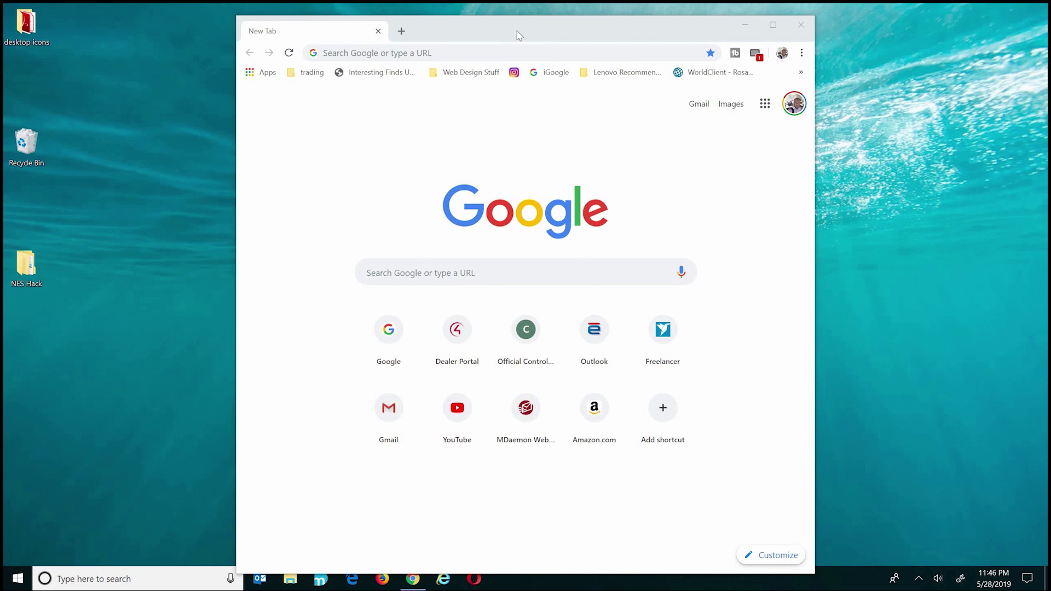
left_click(518, 36)
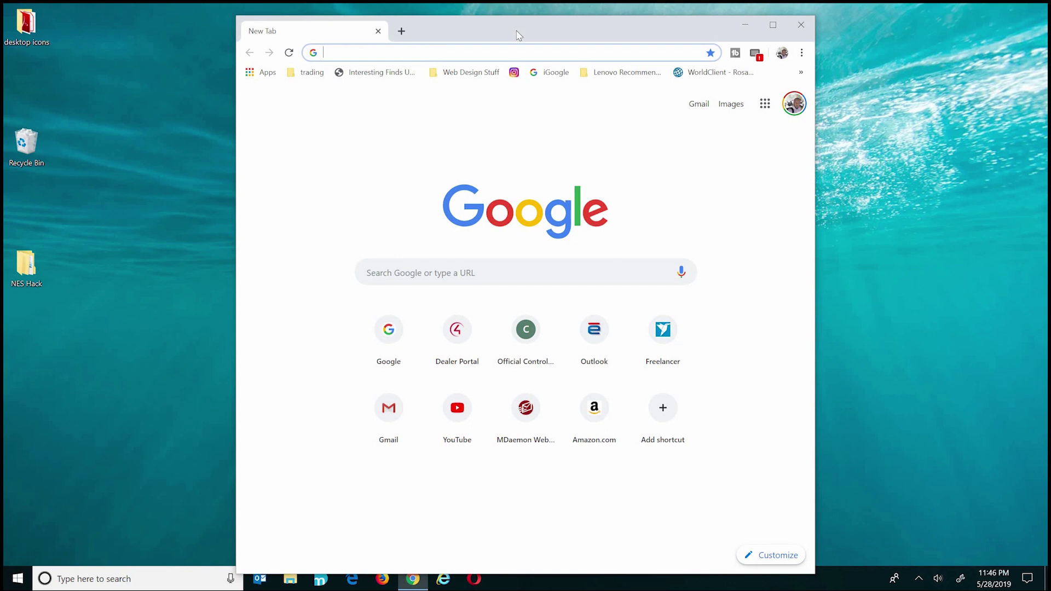
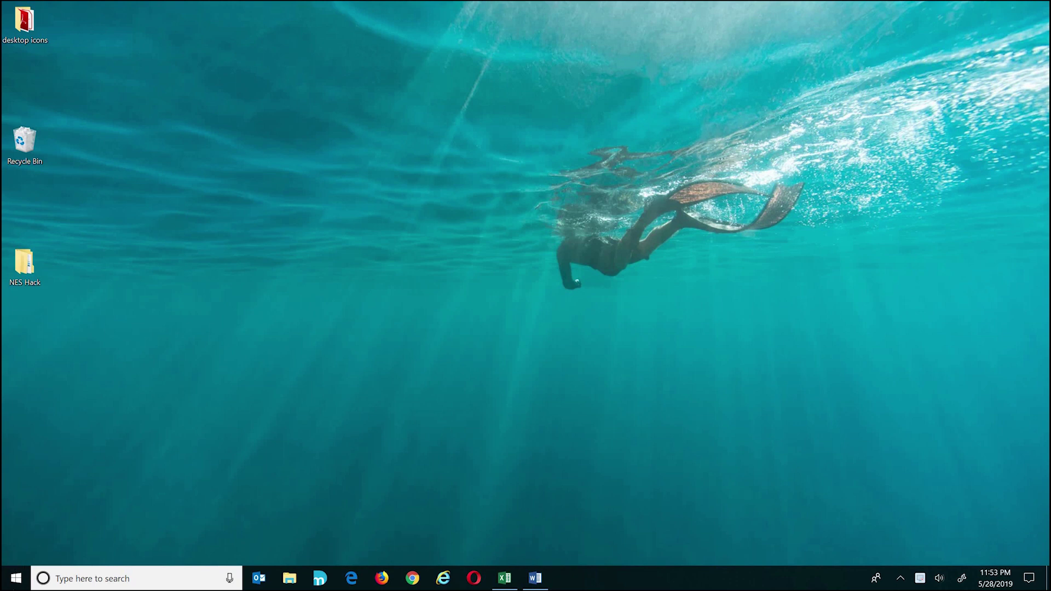
- Bring up the Excel window and stretch it to the full height of the screen
left_click(504, 577)
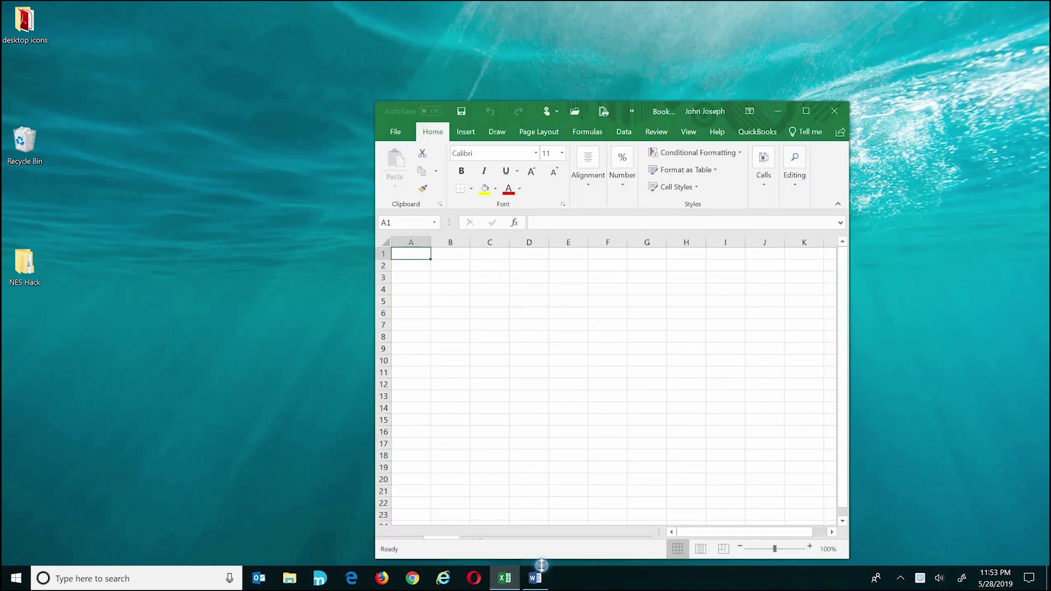
double_click(541, 564)
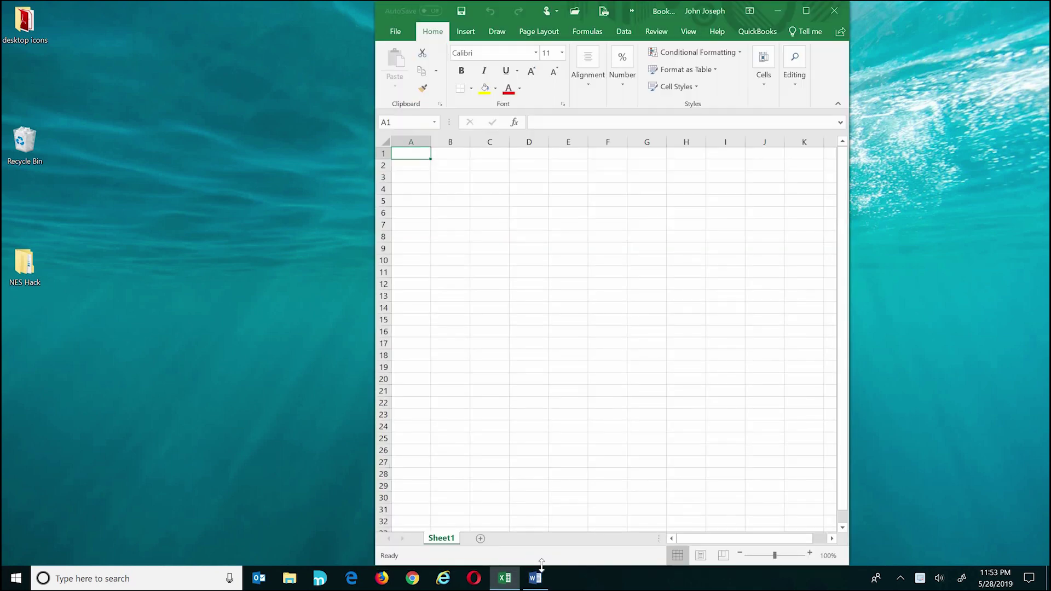
- Bring up the Word window, snap it to the right half of the screen and fill the left half with Excel
left_click(535, 578)
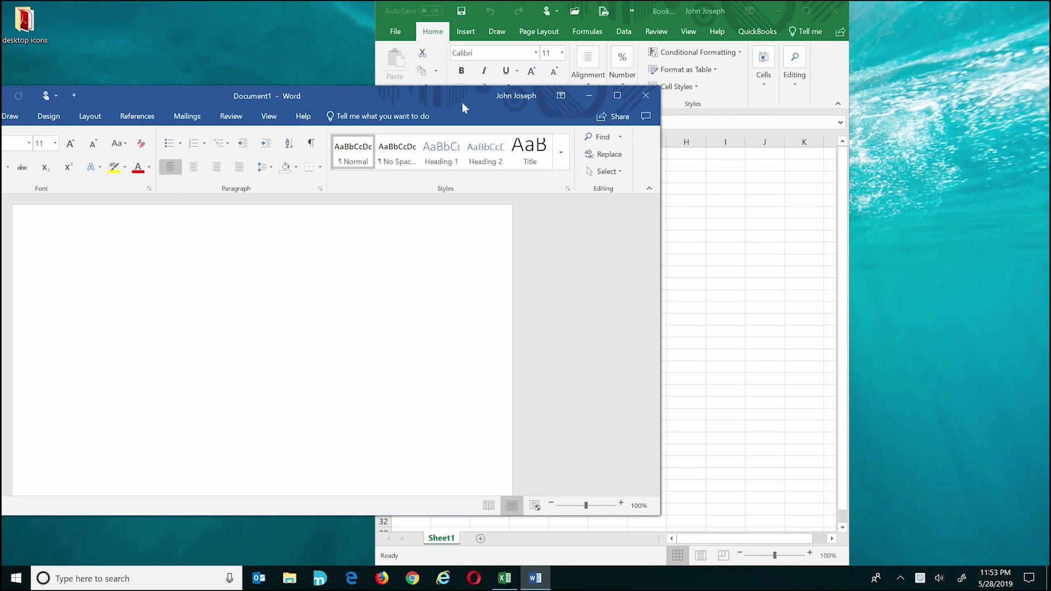
left_click_drag(342, 97, 529, 110)
left_click_drag(714, 131, 1050, 167)
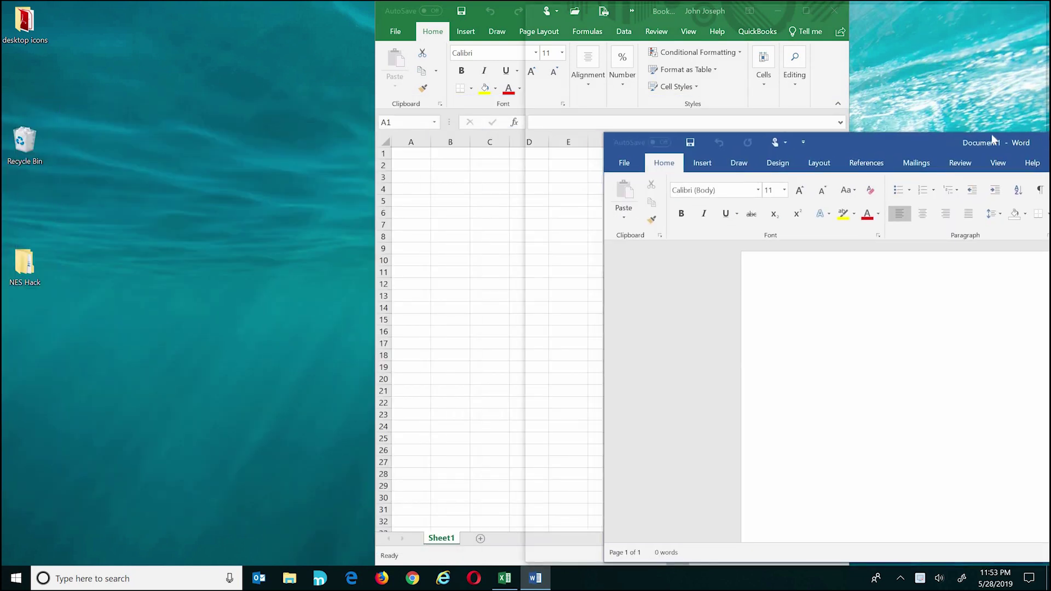
left_click_drag(993, 137, 1045, 145)
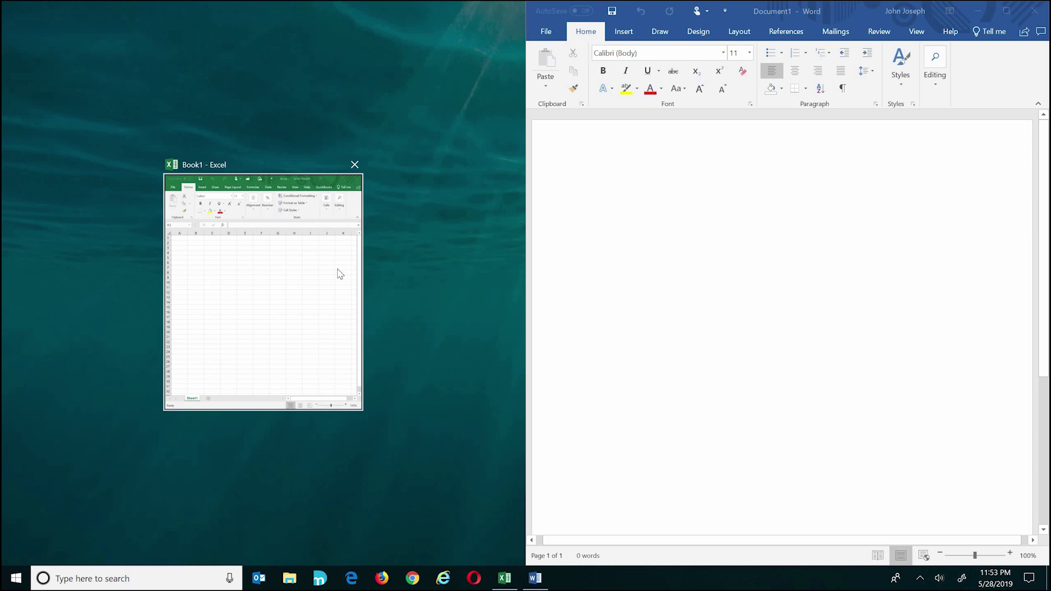
left_click(257, 305)
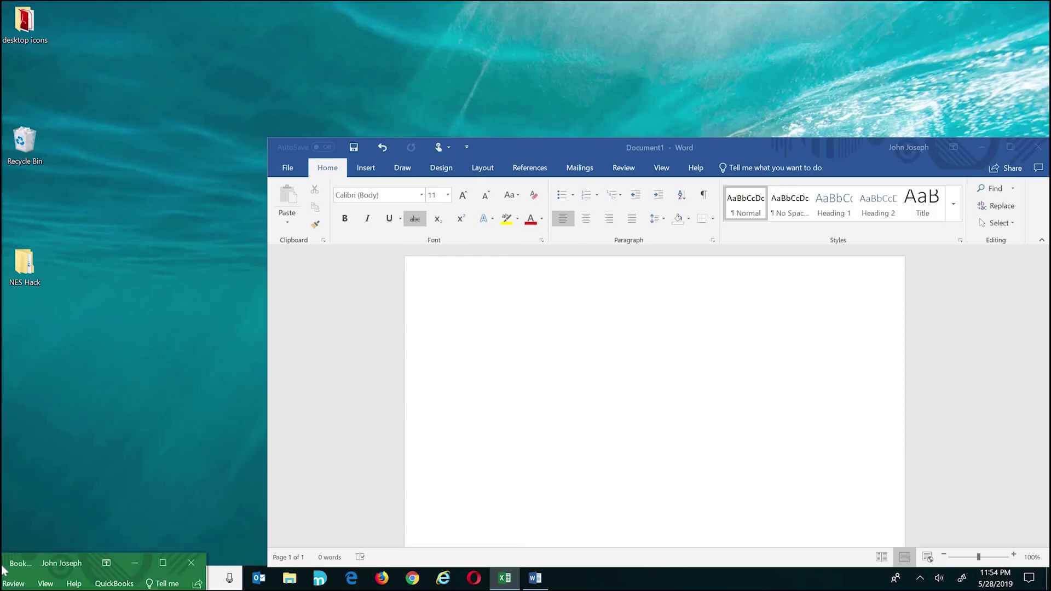
- Snap the Excel window into the lower-left quarter of the screen and the Word window into the upper-left quarter
left_click_drag(14, 564, 4, 571)
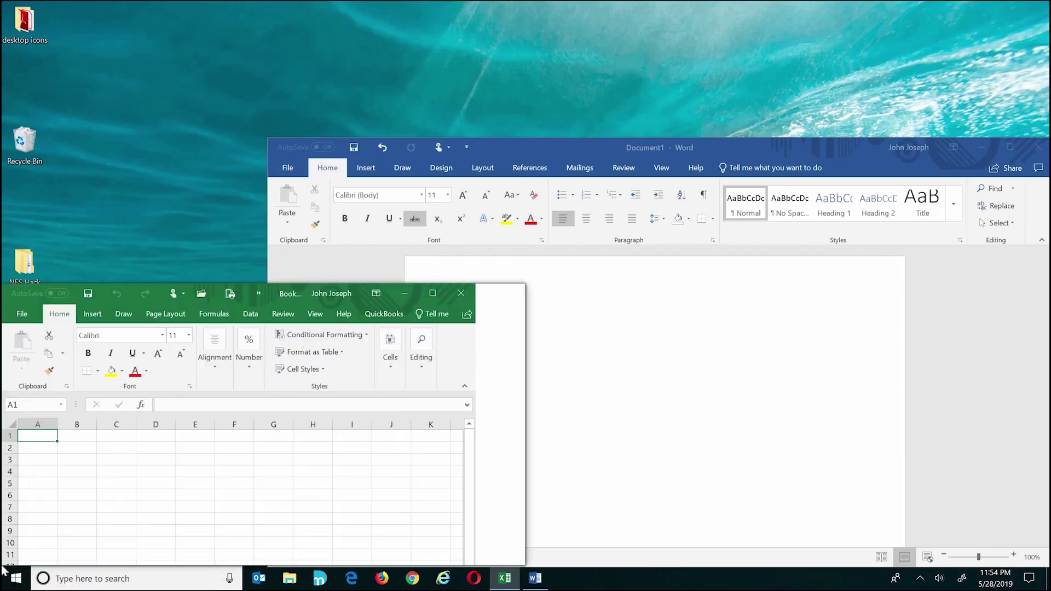
left_click_drag(606, 144, 5, 5)
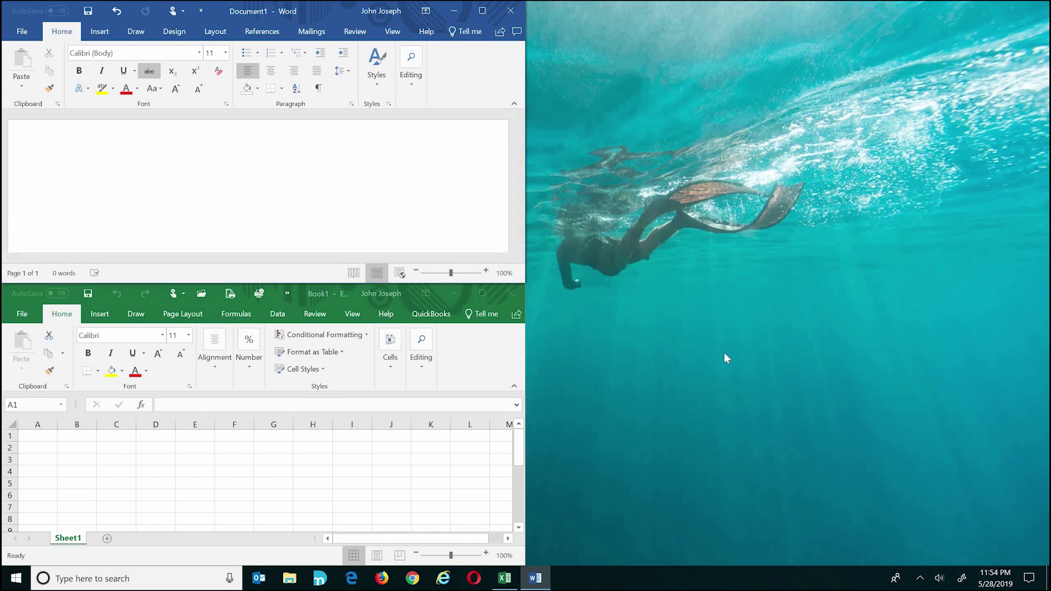
- Launch Chrome and snap its window into the upper-right quarter of the screen
left_click(419, 584)
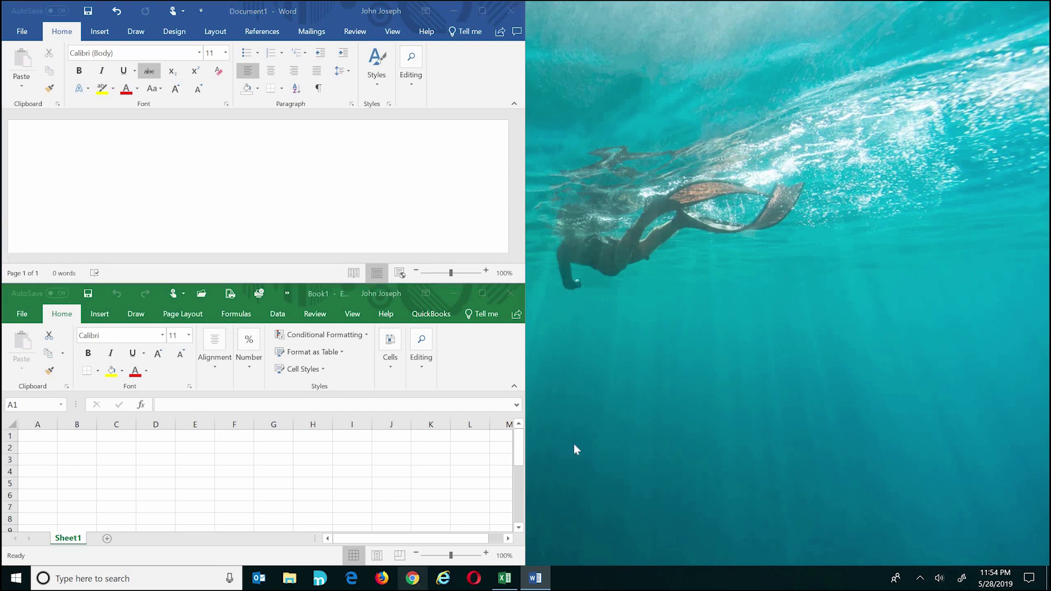
left_click_drag(595, 34, 1049, 6)
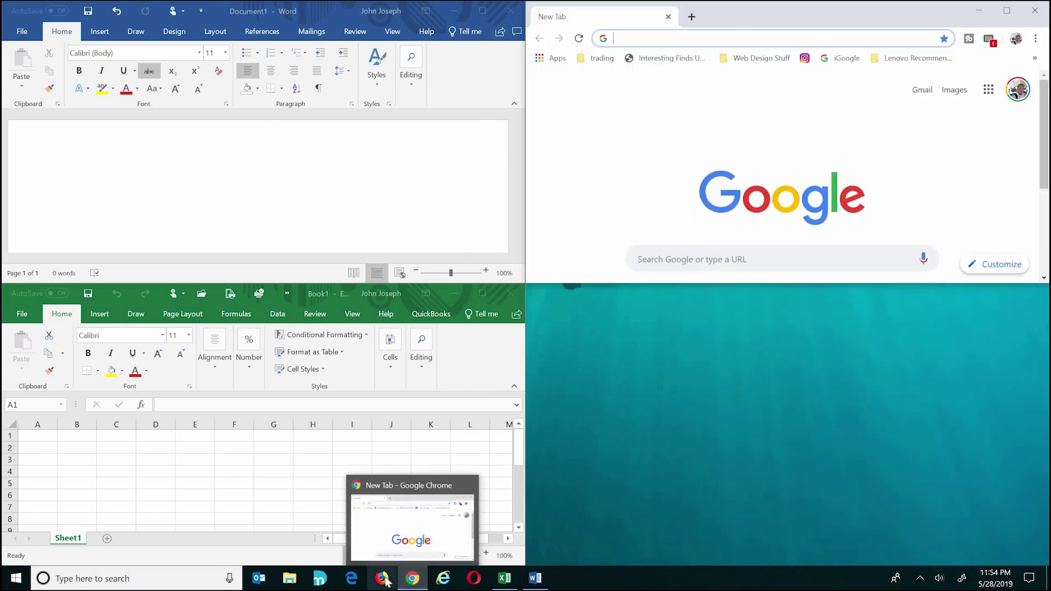
middle_click(411, 578)
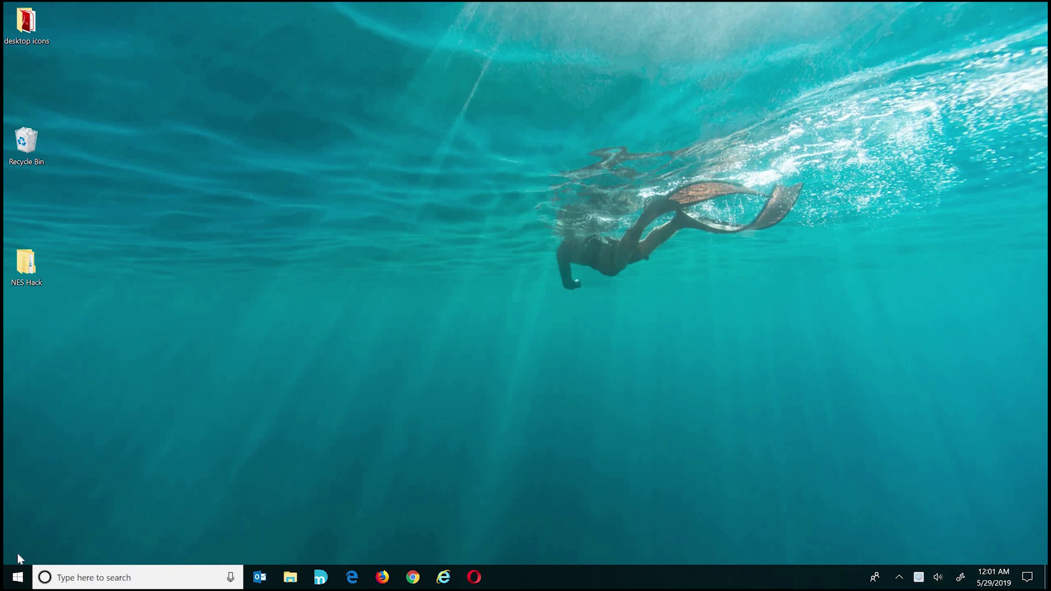
- Search Windows for cmd, open Command Prompt and move its window toward the upper left of the desktop
left_click(69, 585)
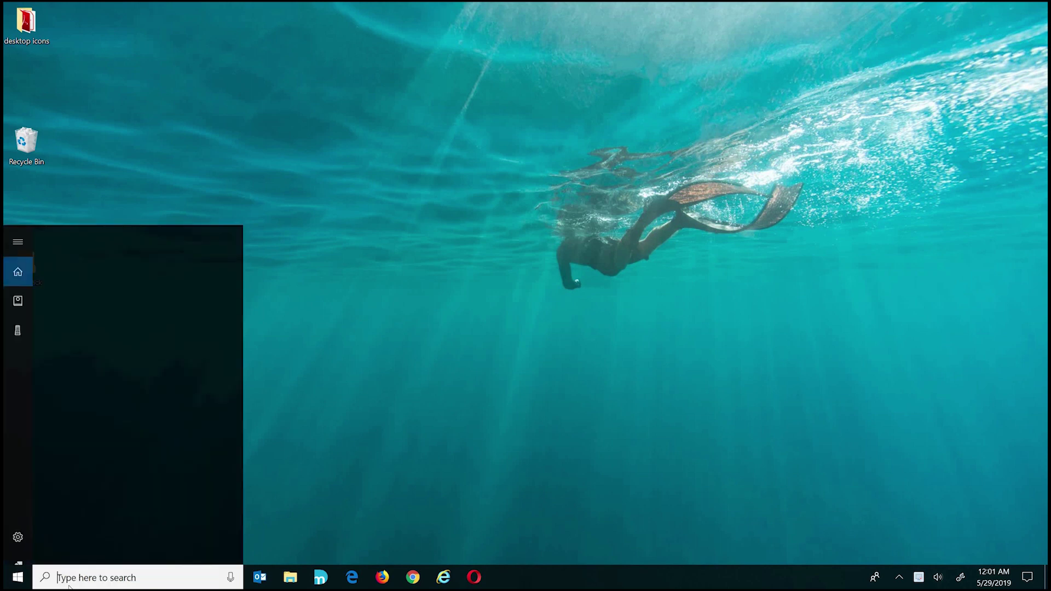
type("cm")
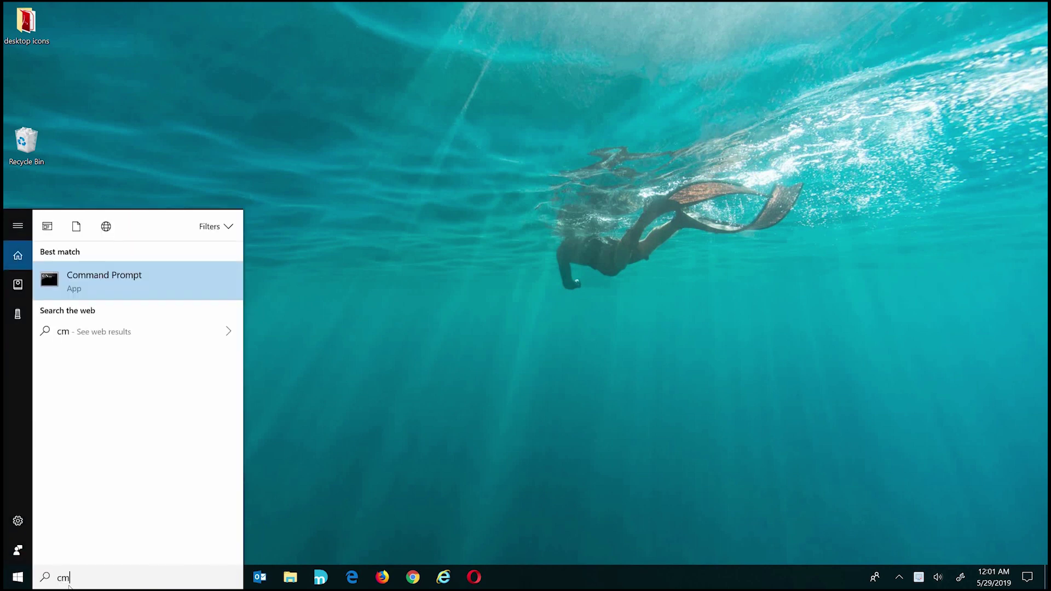
type("d")
key("Return")
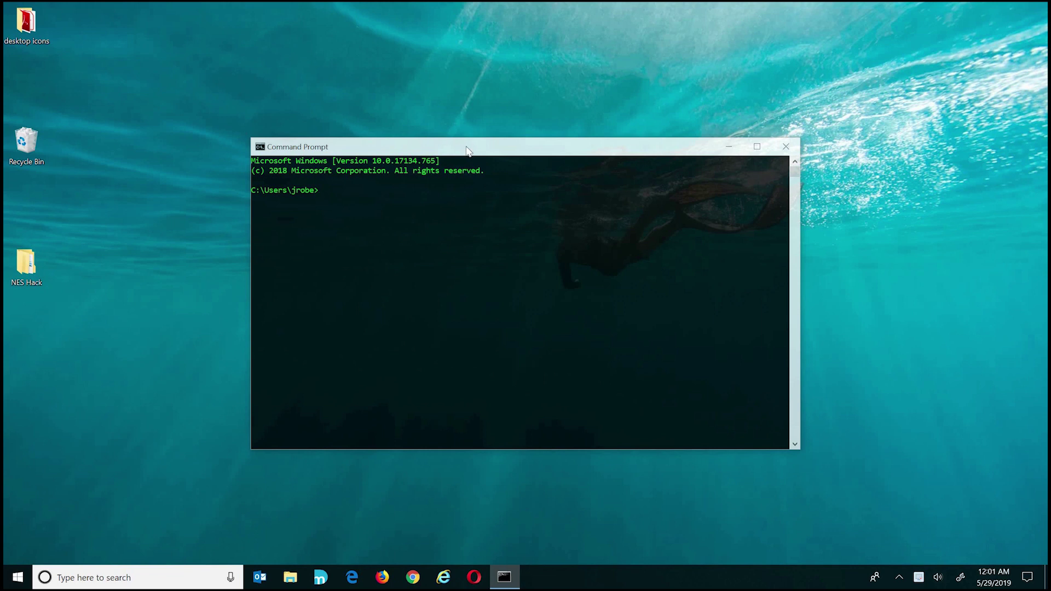
left_click_drag(468, 150, 398, 94)
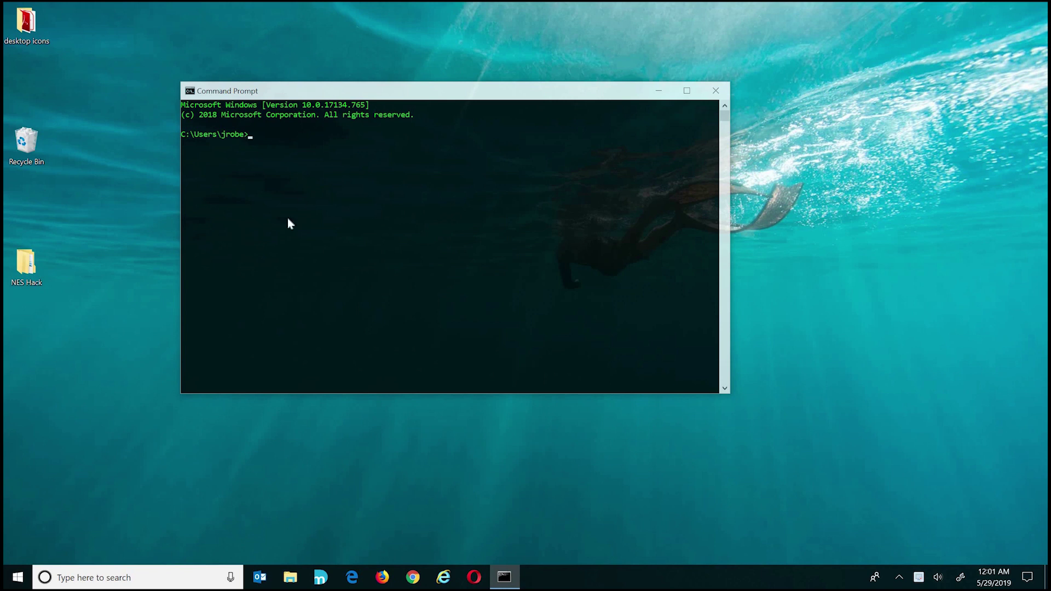
left_click(190, 91)
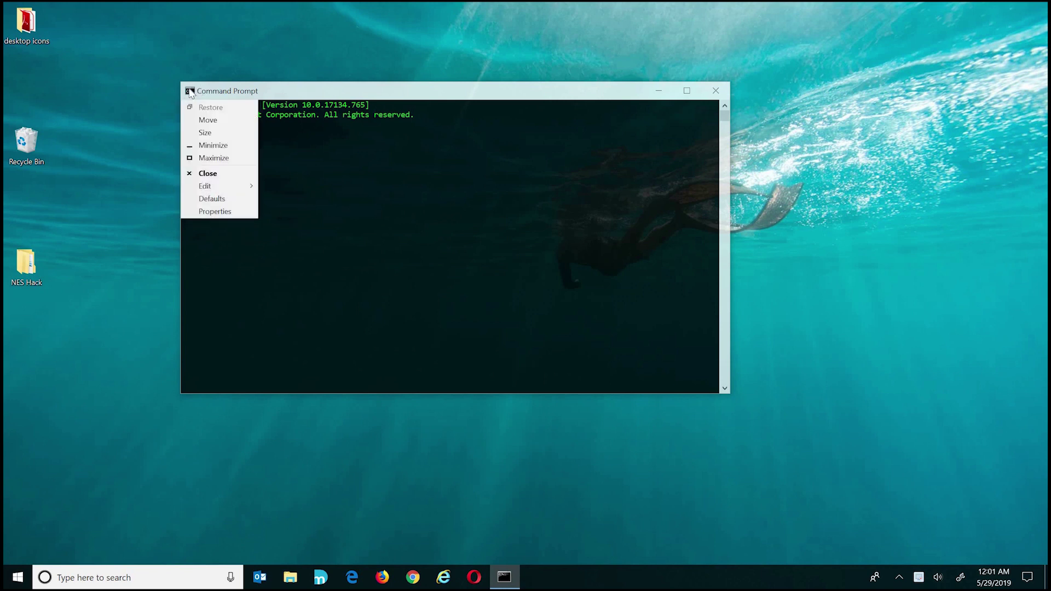
left_click(358, 153)
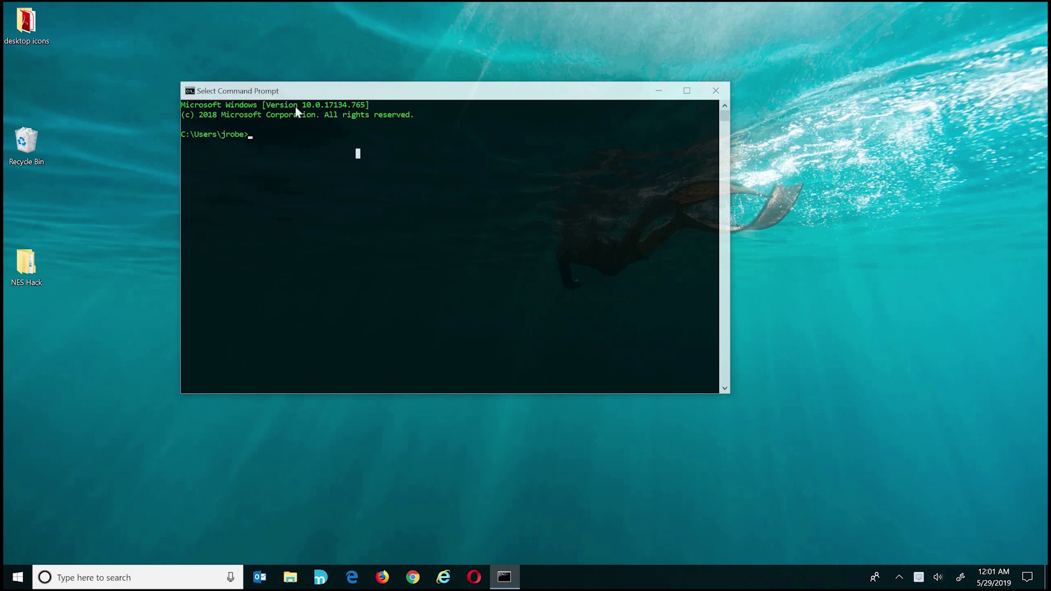
left_click(191, 92)
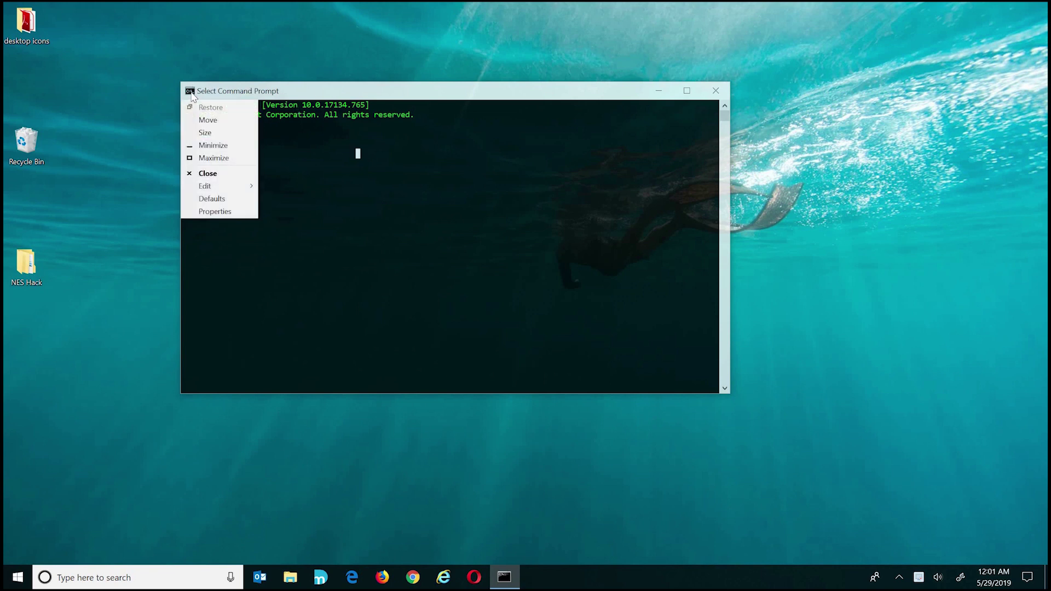
left_click(341, 232)
- Set the Command Prompt window's opacity to 30% in its color properties and move the window toward the middle of the desktop
left_click(190, 92)
left_click(211, 212)
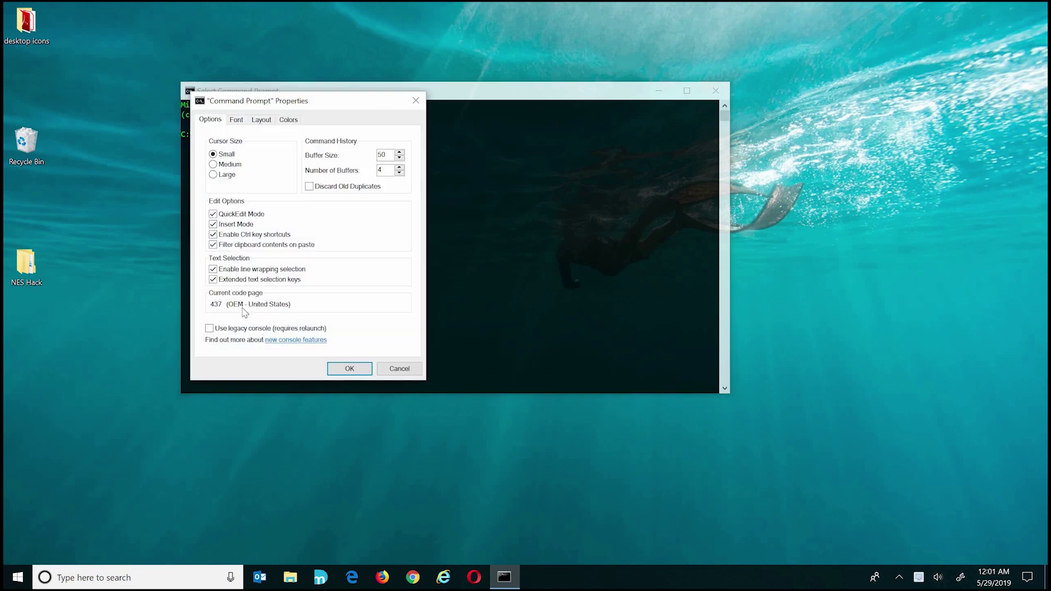
left_click(286, 120)
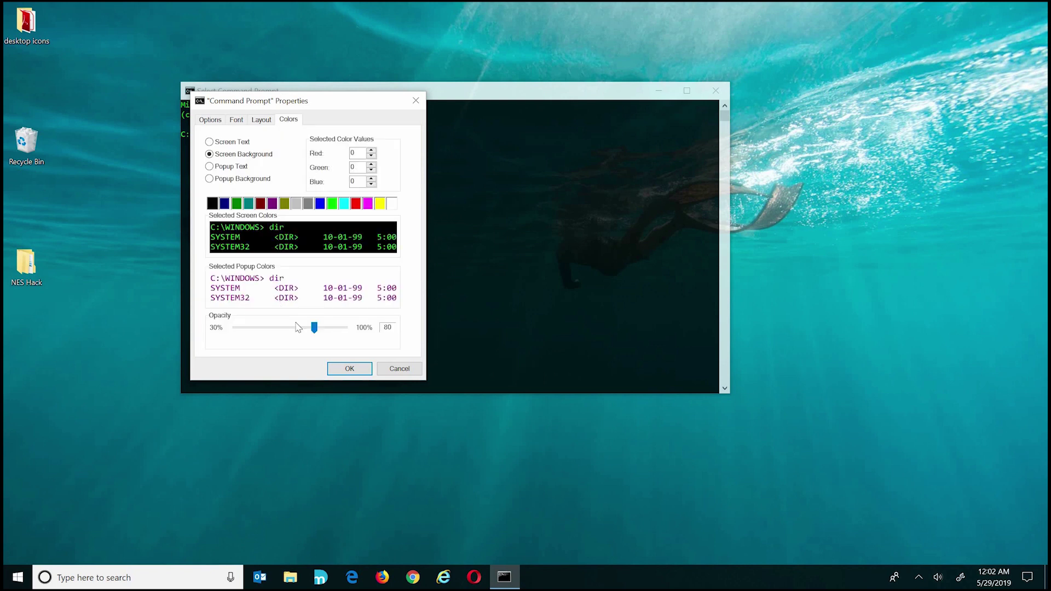
left_click_drag(315, 330, 240, 328)
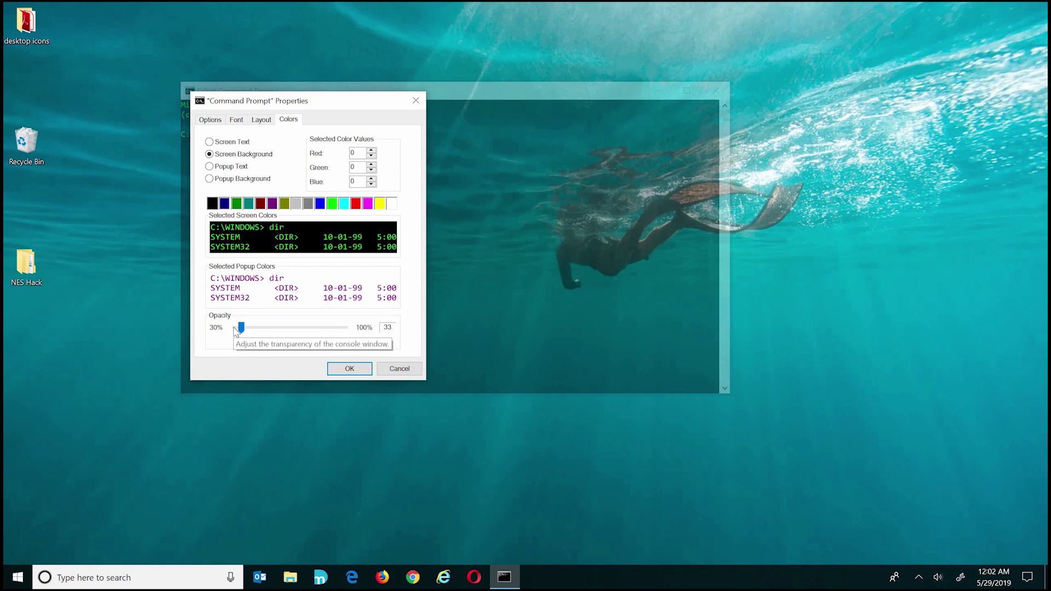
left_click_drag(241, 328, 236, 334)
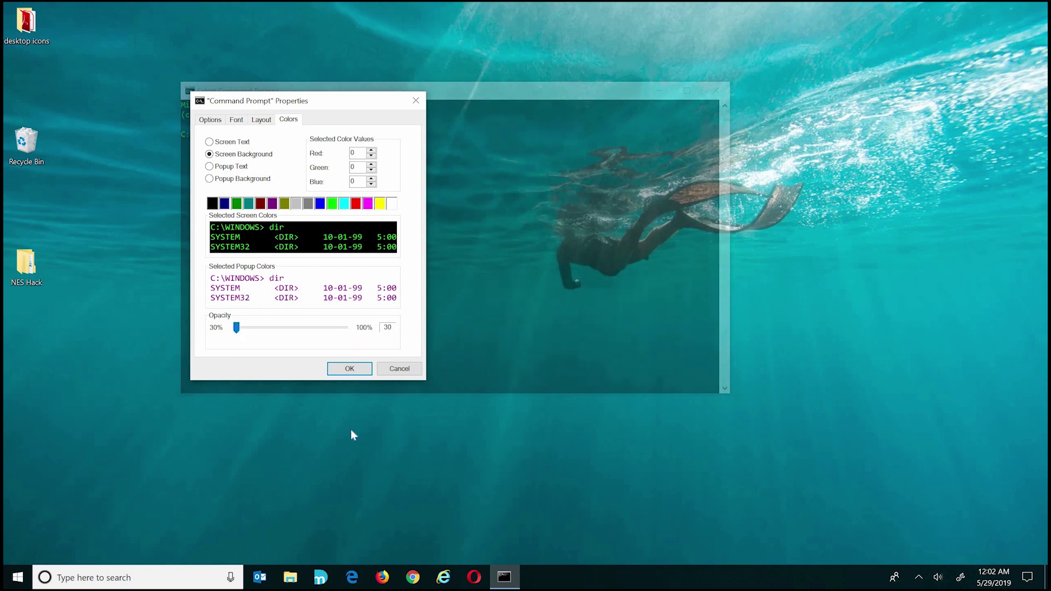
left_click(350, 369)
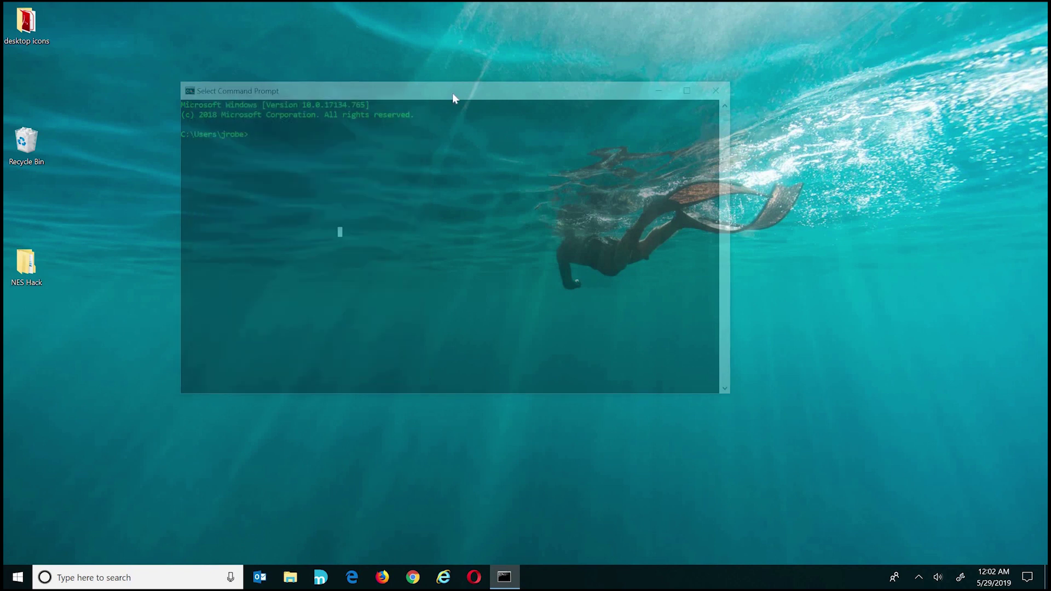
left_click_drag(452, 93, 469, 94)
mouse_move(570, 116)
left_mouse_down()
mouse_move(626, 167)
mouse_move(582, 117)
mouse_move(553, 119)
left_mouse_up()
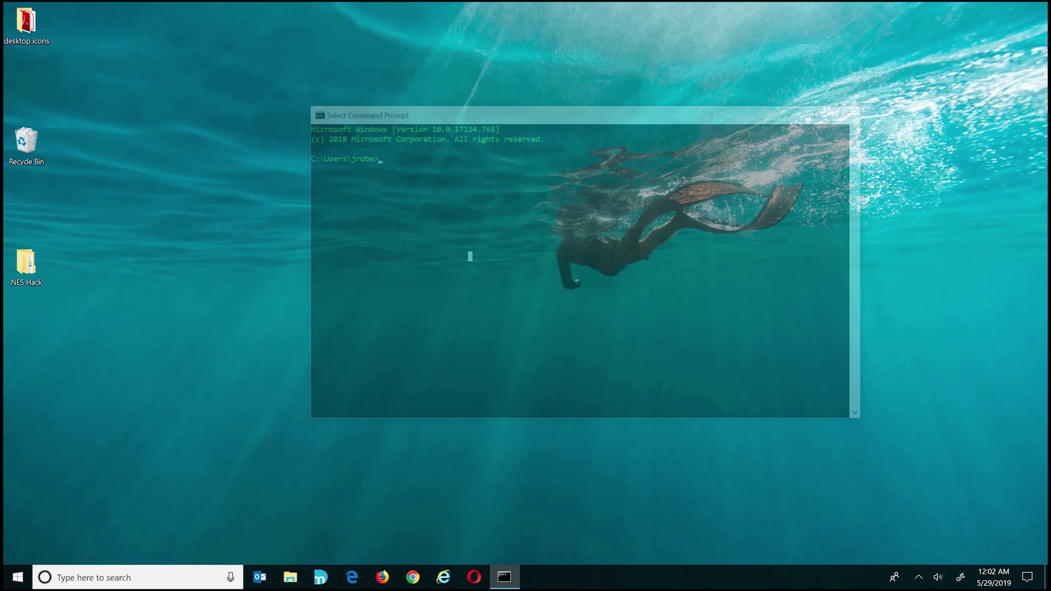
- Switch to Chrome and search Google for "command prompt tutorial"
left_click(414, 577)
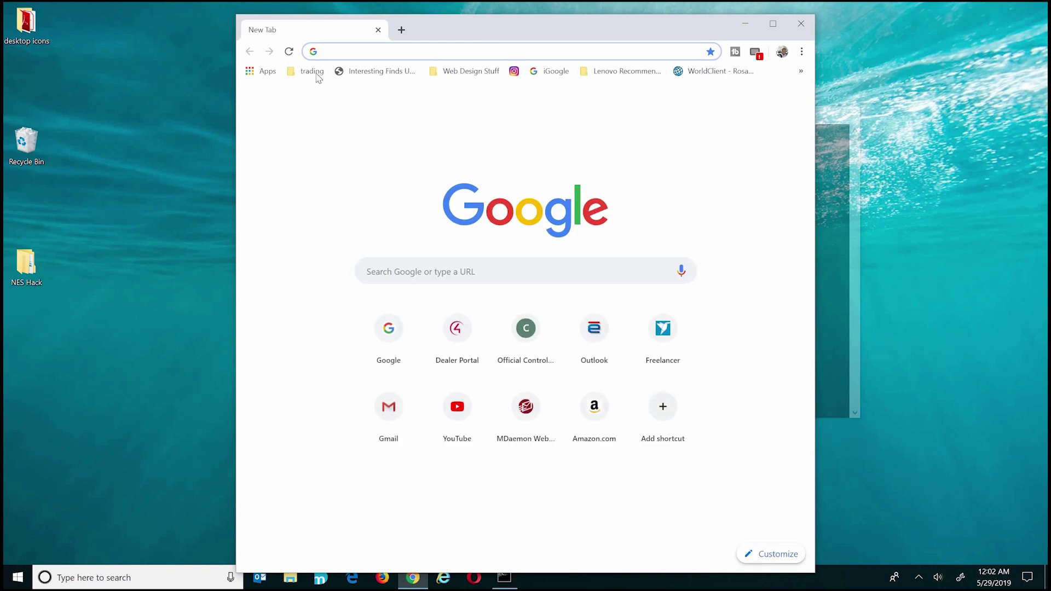
left_click(408, 261)
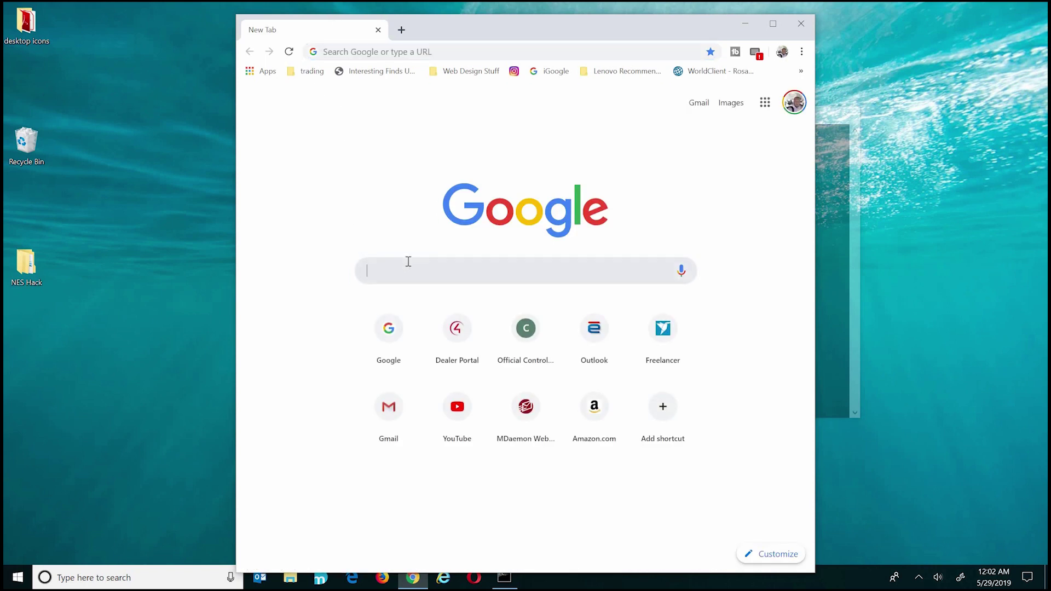
type("comm")
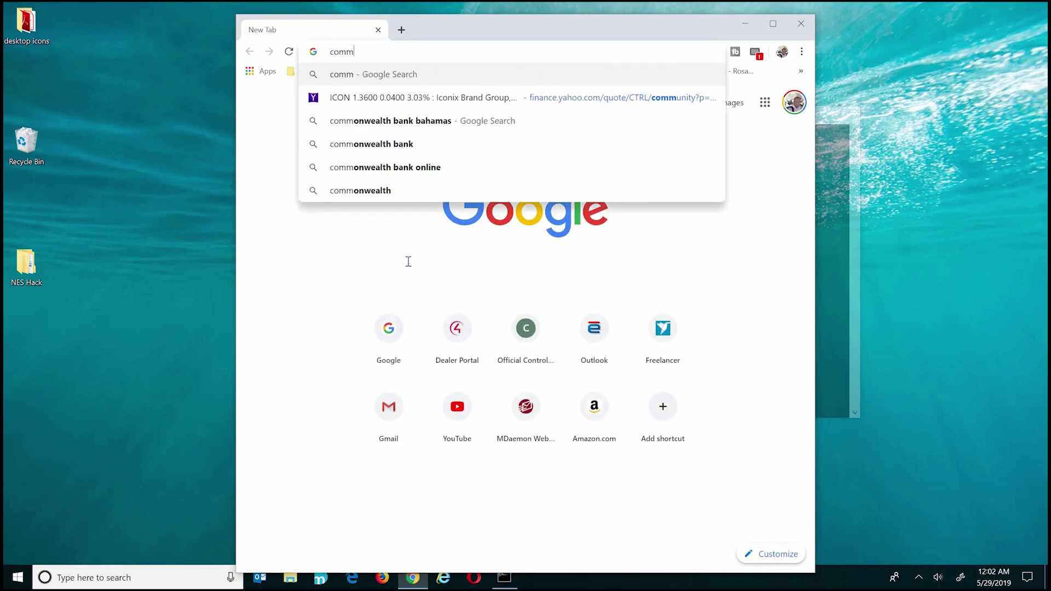
type("and prom")
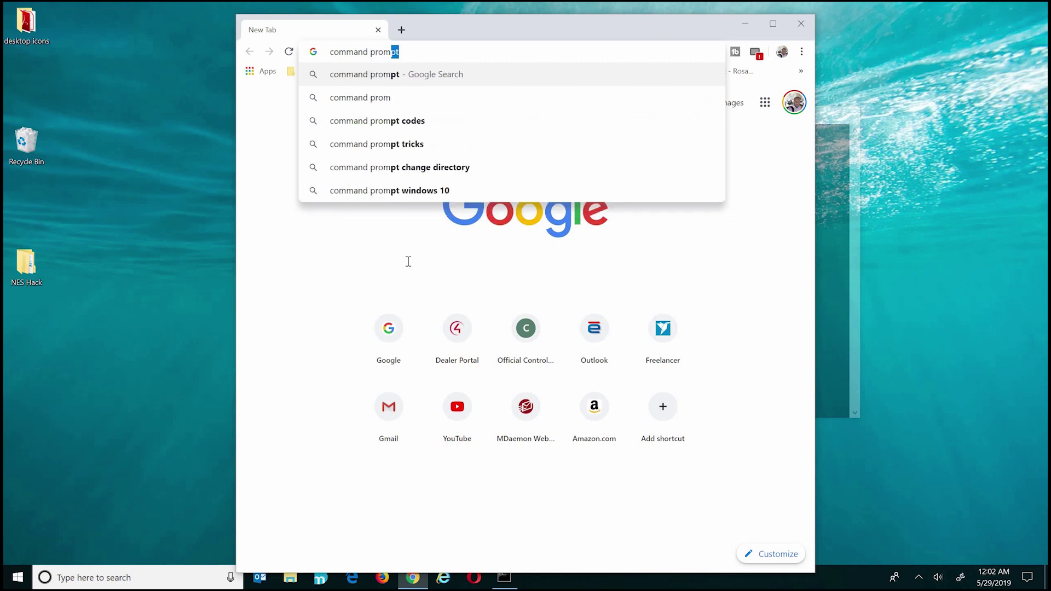
type("pt tu")
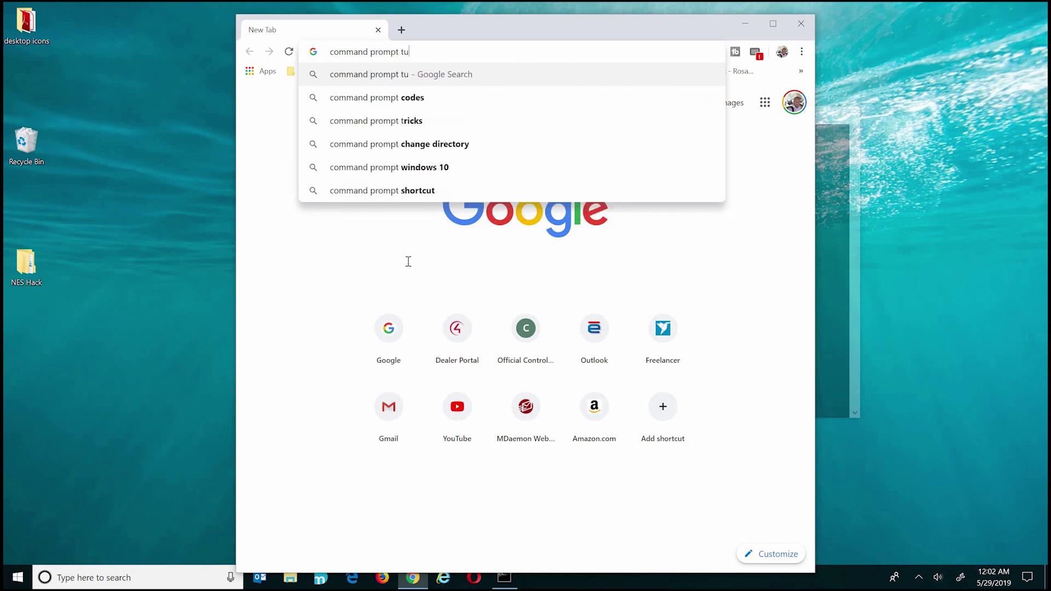
type("torial")
key("Return")
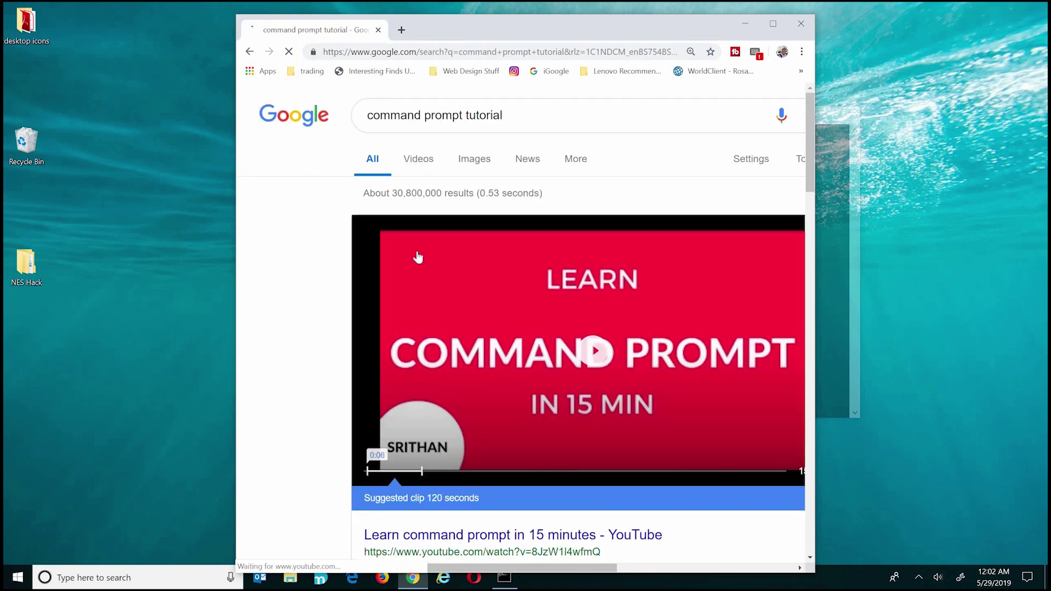
- Open the Cs.princeton.edu Command Prompt result at its files and directories section and bring the transparent Command Prompt in front of it
scroll(367, 400, "down", 5)
scroll(383, 407, "down", 10)
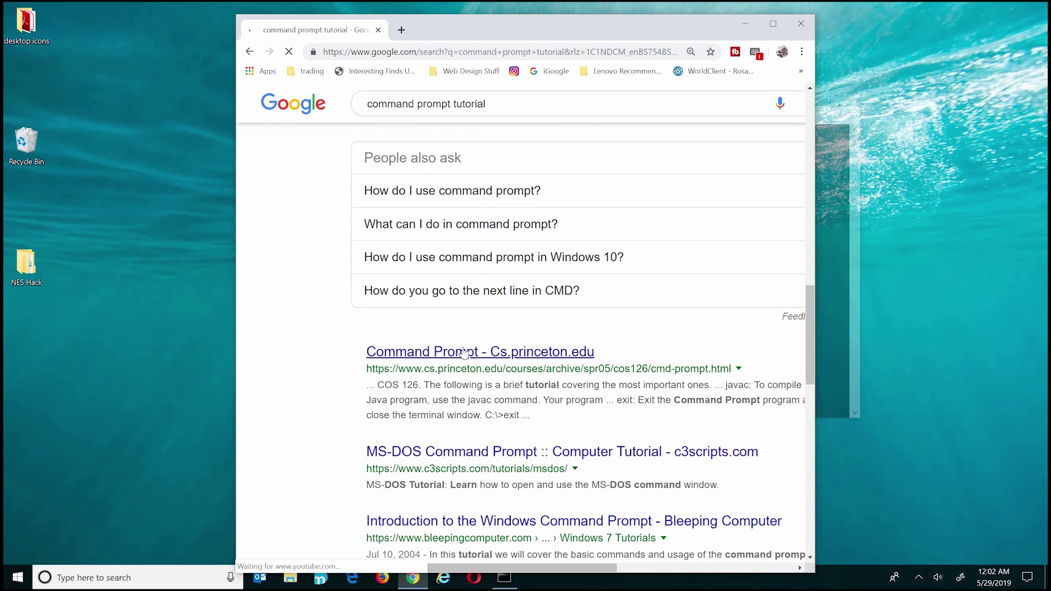
left_click(464, 352)
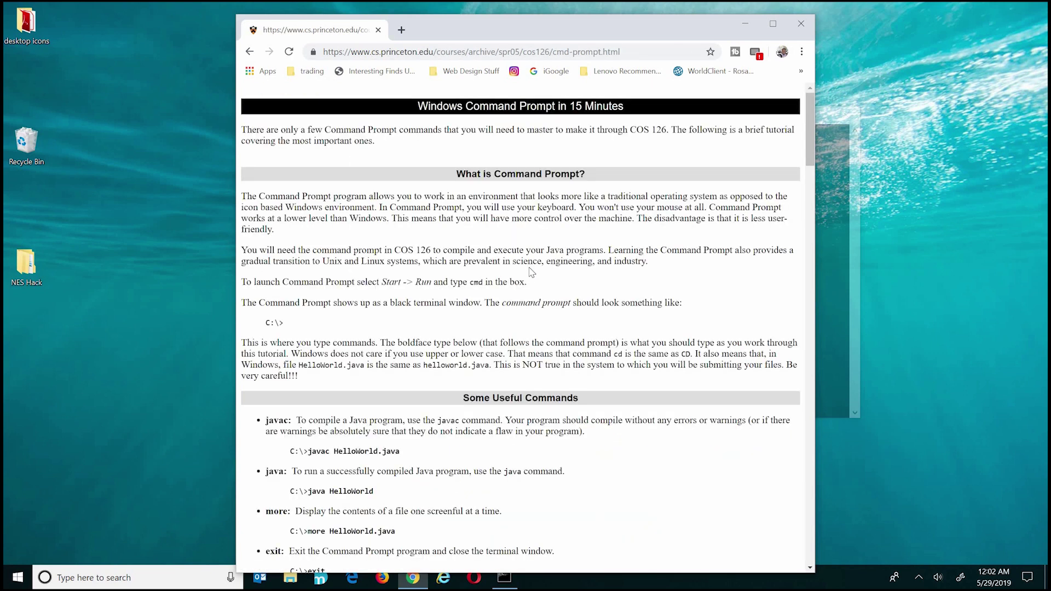
scroll(515, 393, "down", 8)
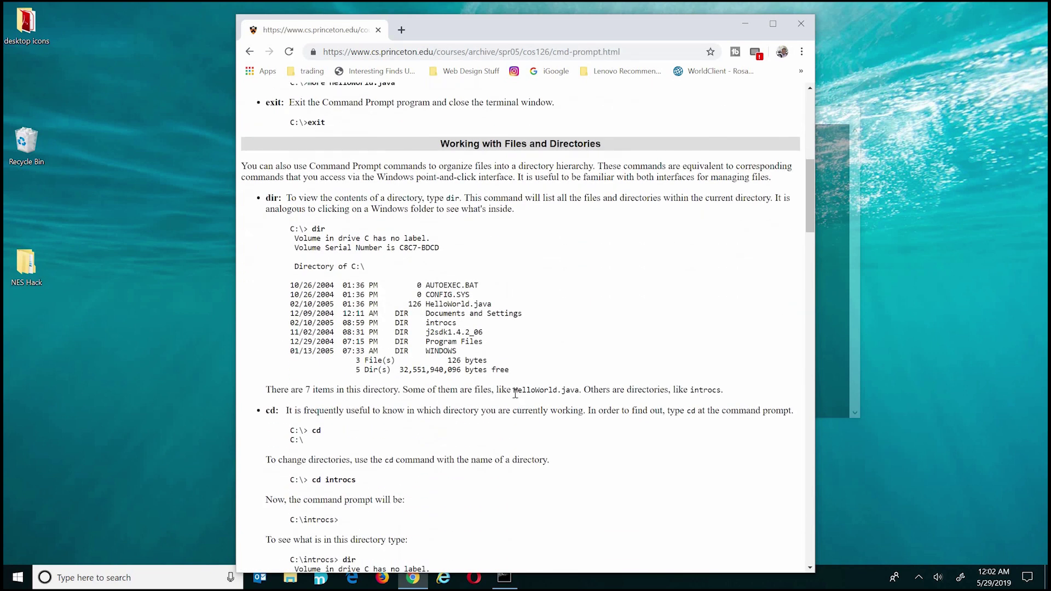
left_click(856, 179)
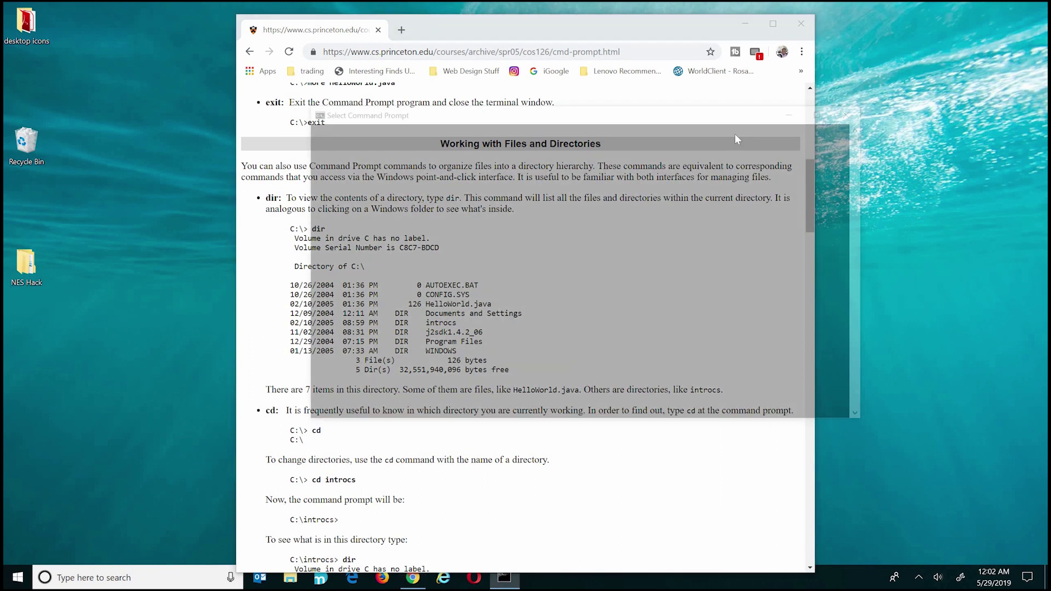
- Run ping google.com in the transparent Command Prompt, moving its window over the tutorial text and maximizing it
left_click_drag(592, 126, 540, 172)
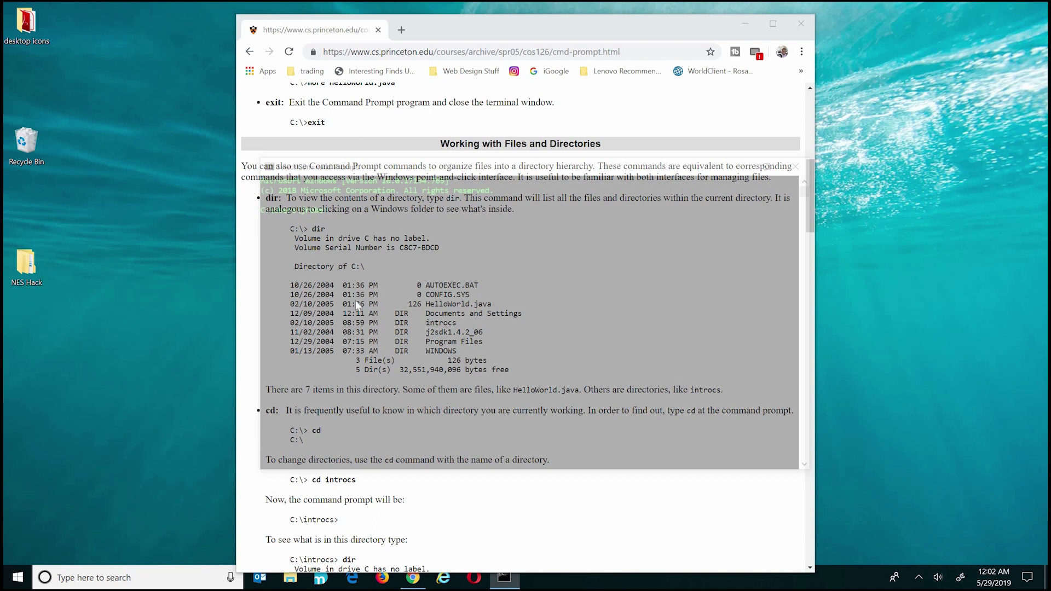
type("dir")
left_click_drag(383, 172, 342, 227)
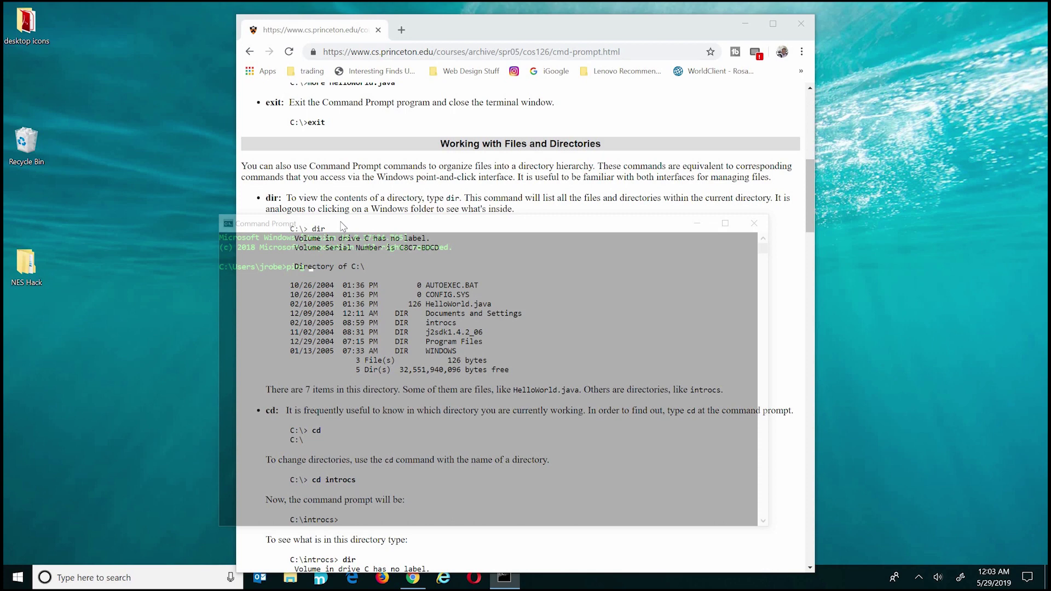
double_click(343, 227)
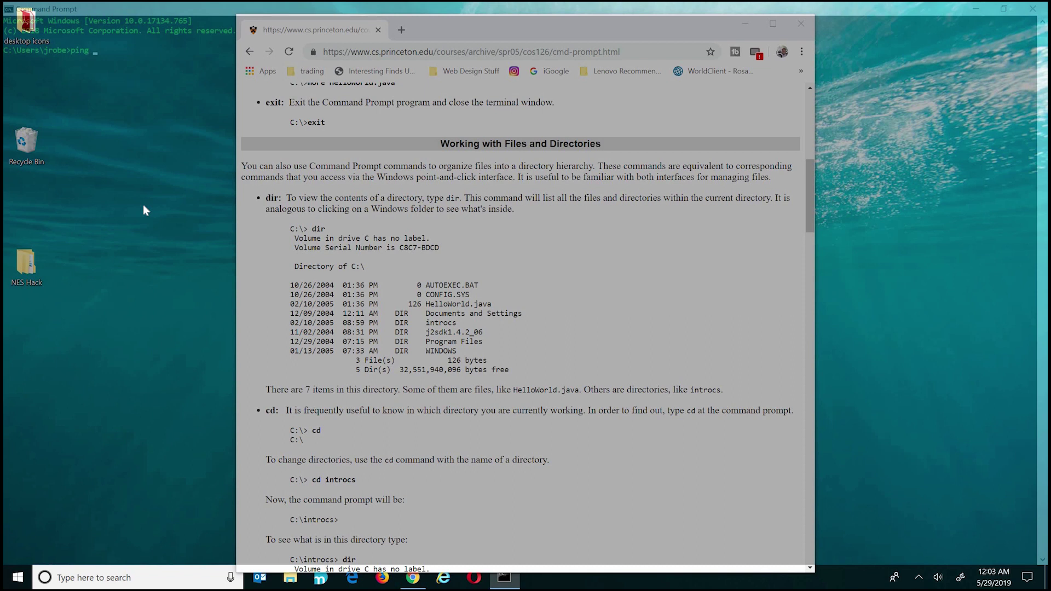
type("google.com")
key("Return")
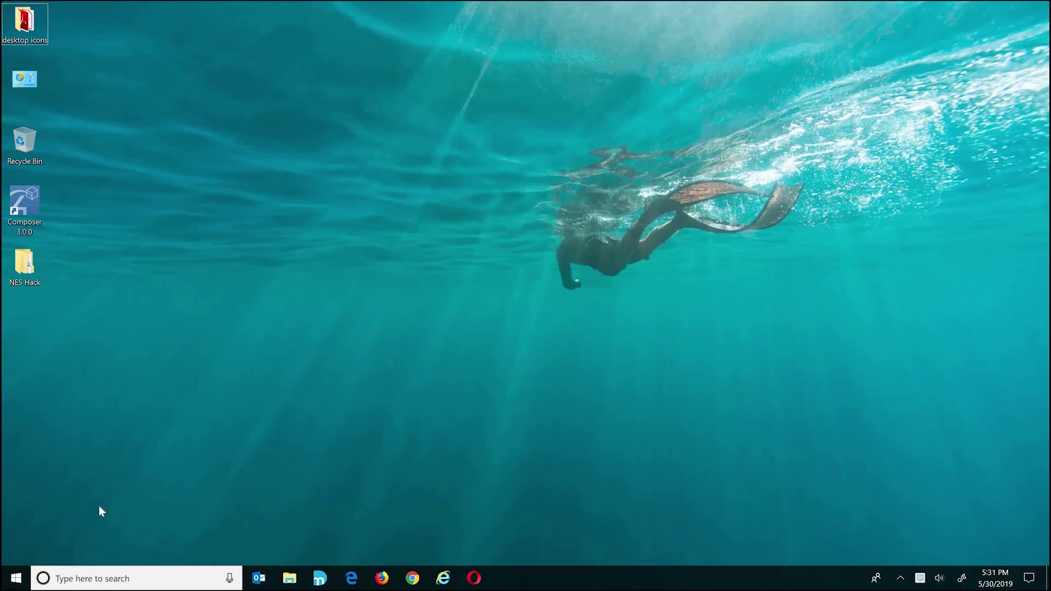
- Open Notepad through Windows search and enter the text GodMode.{ED7BA470-8E54-465E-825C-99712043E01C}
left_click(93, 575)
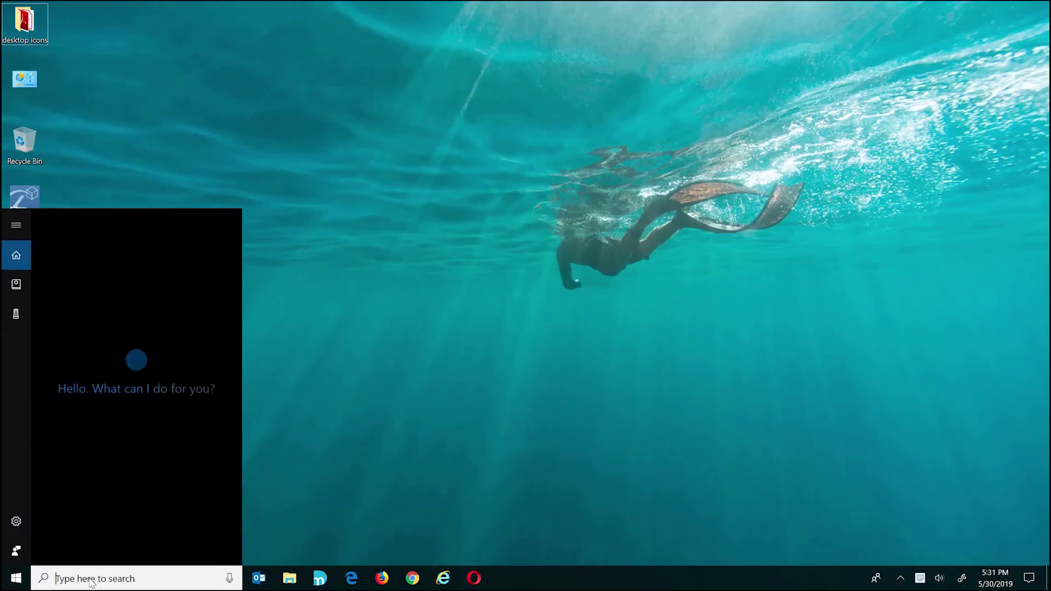
type("notepad")
key("Return")
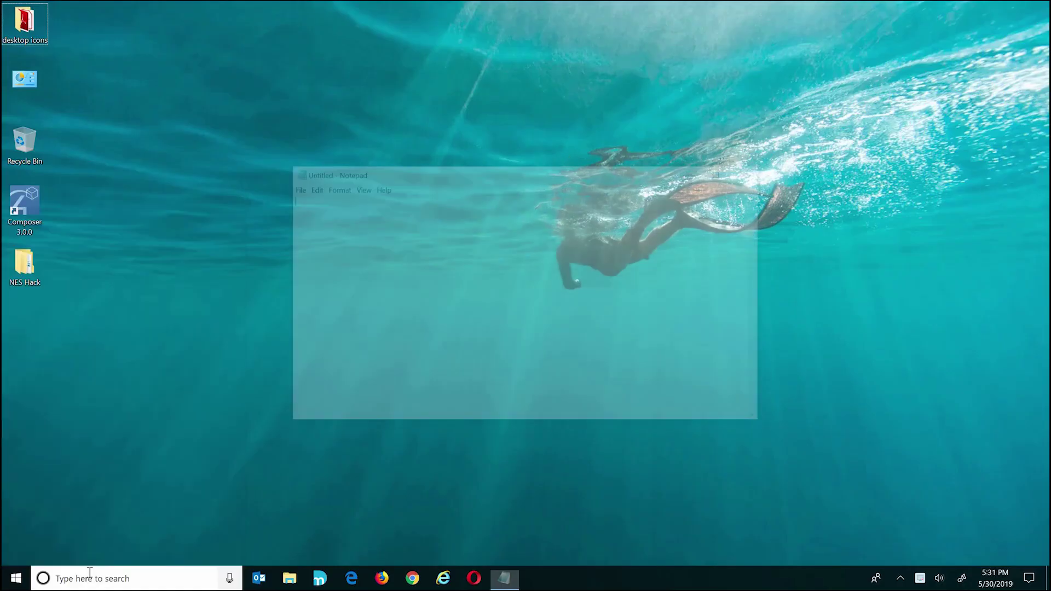
type("GodMode.{ED7BA470-8E54-465E-825C-99712043E01C}")
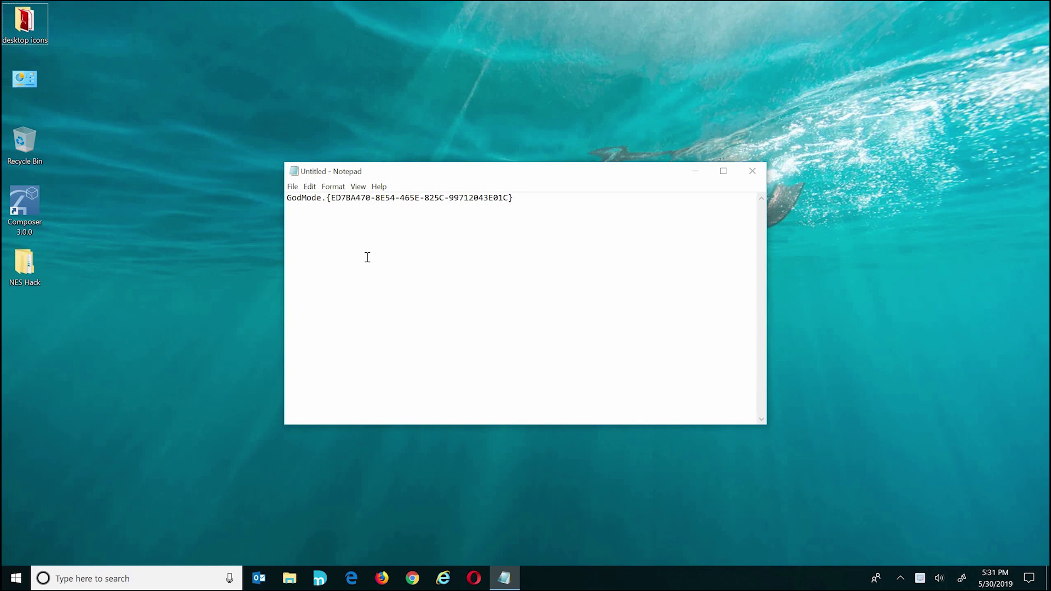
- Copy the code that follows GodMode, including its dot and braces, and minimize Notepad
left_click_drag(322, 197, 257, 205)
left_click_drag(322, 198, 519, 199)
key("ctrl+c")
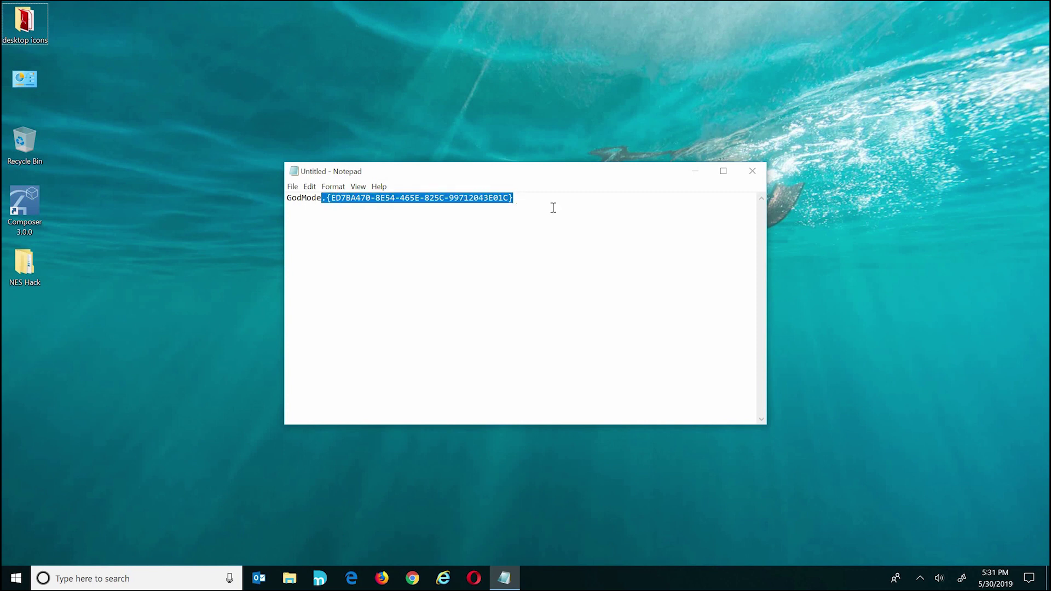
left_click(555, 225)
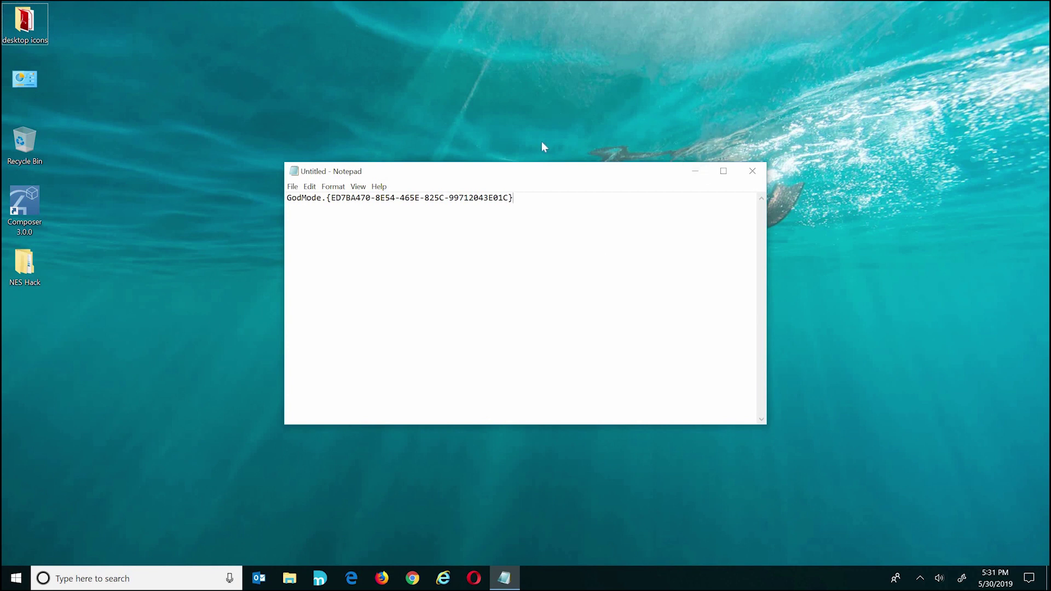
left_click(527, 129)
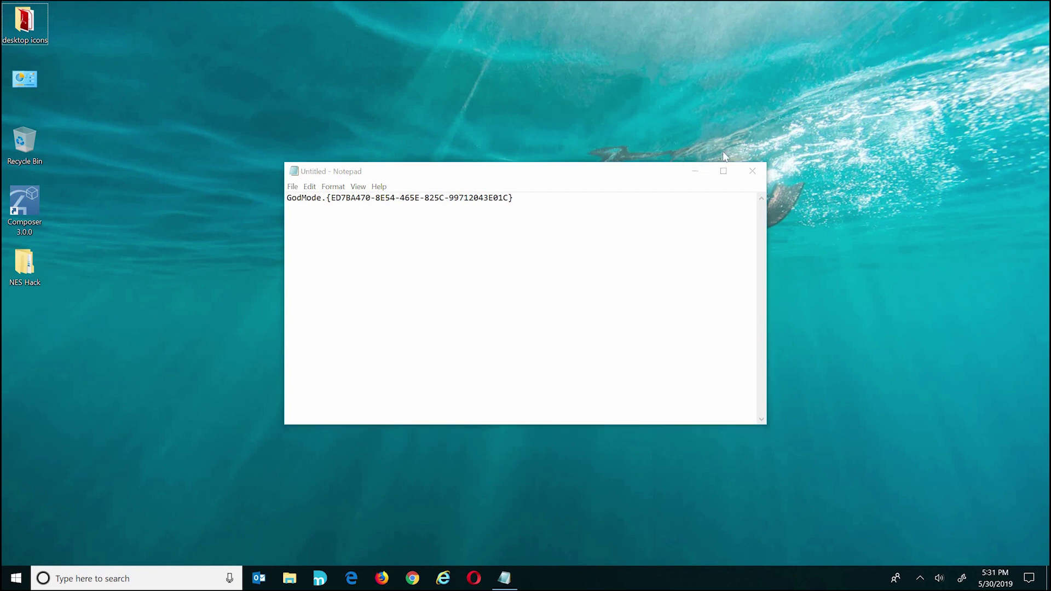
left_click(695, 171)
- Create a desktop folder named GodMode.{ED7BA470-8E54-465E-825C-99712043E01C} and accept merging it with the existing folder
right_click(517, 133)
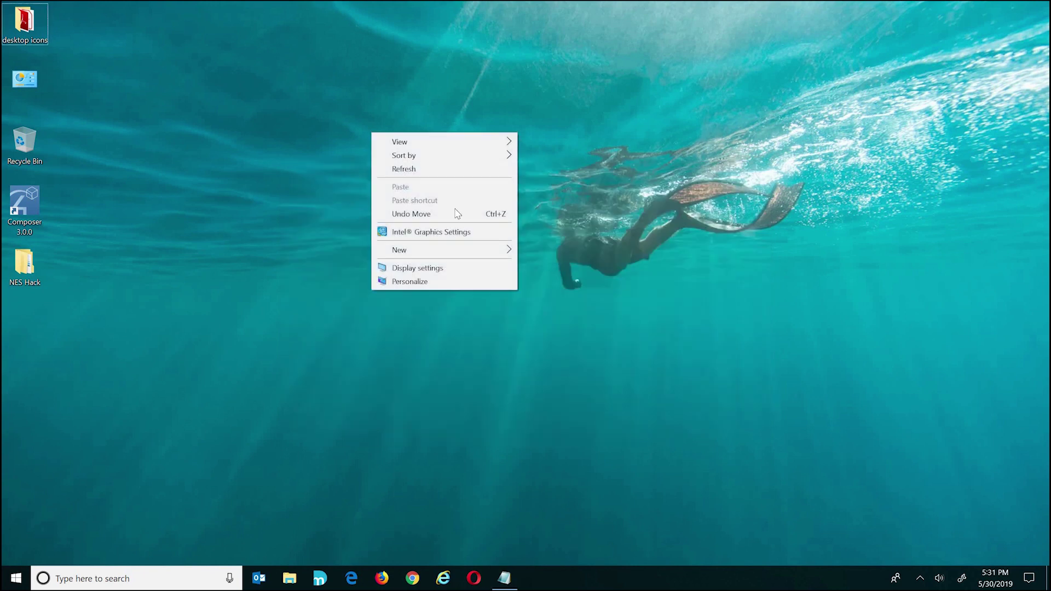
mouse_move(479, 251)
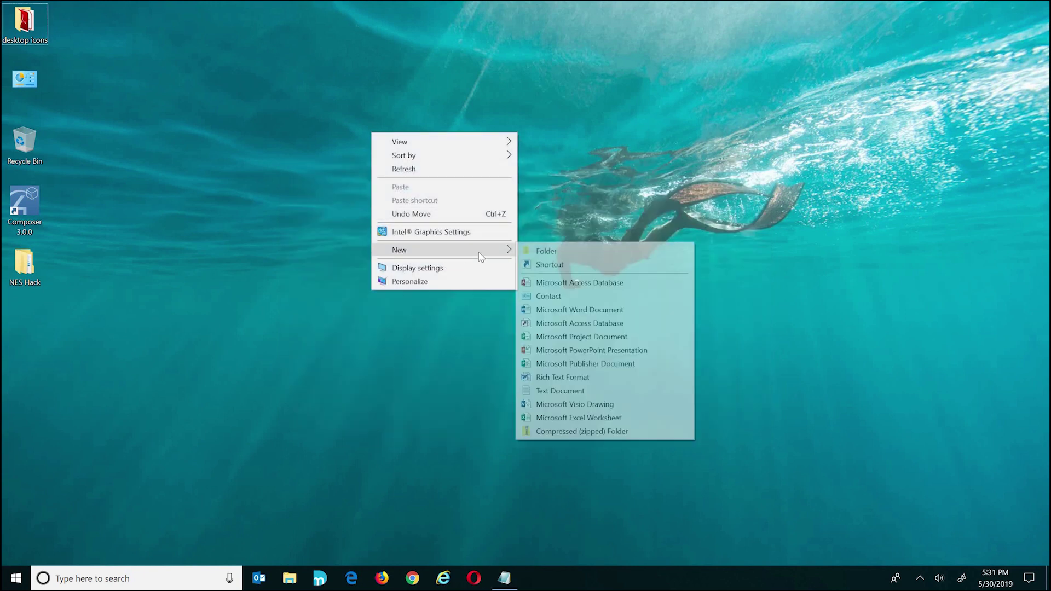
left_click(548, 251)
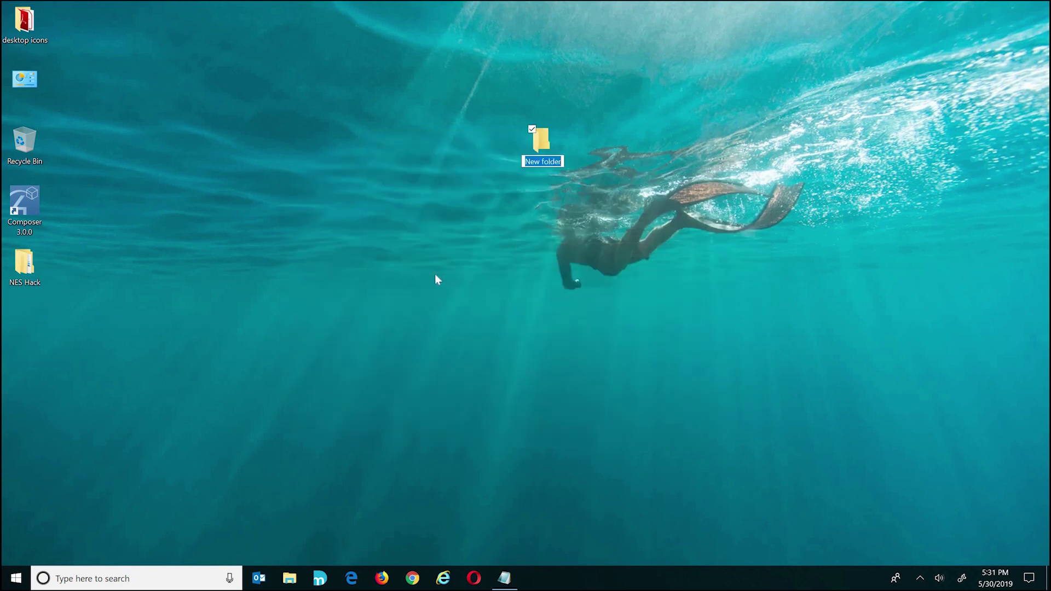
key("ctrl+v")
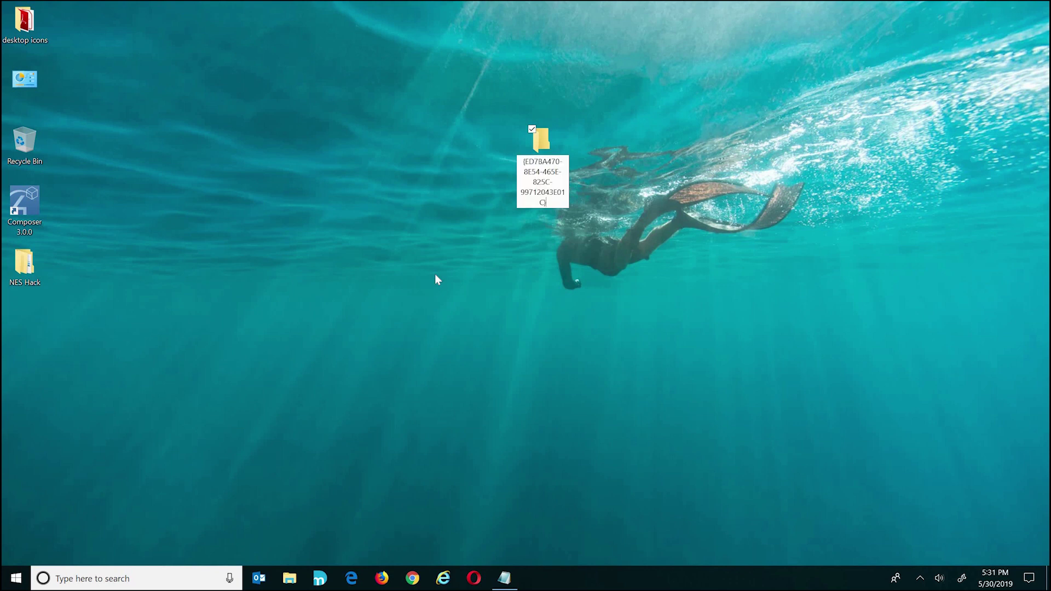
key("Home")
type("GodMode.")
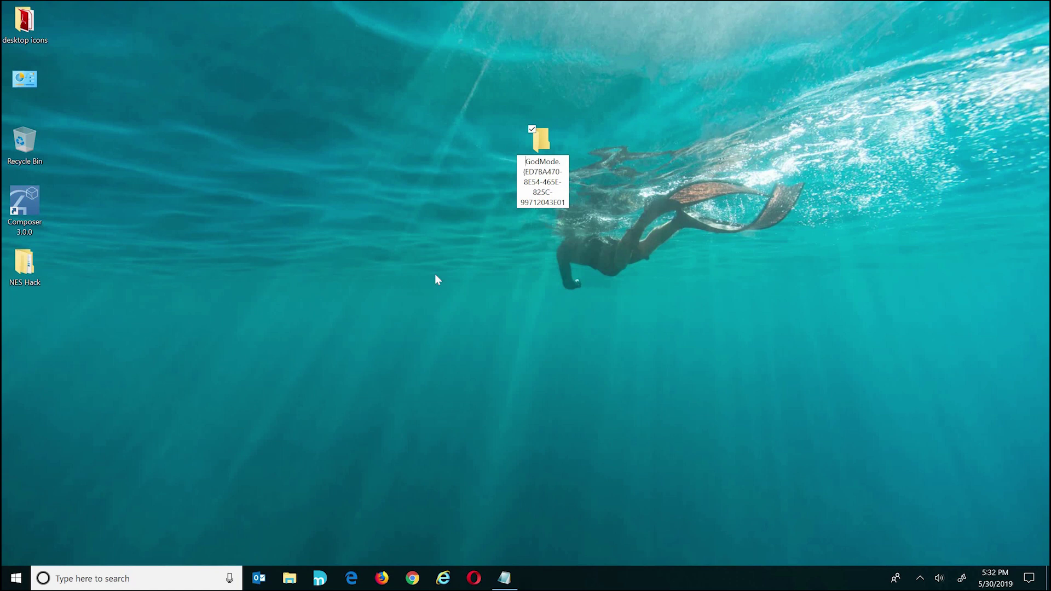
key("Return")
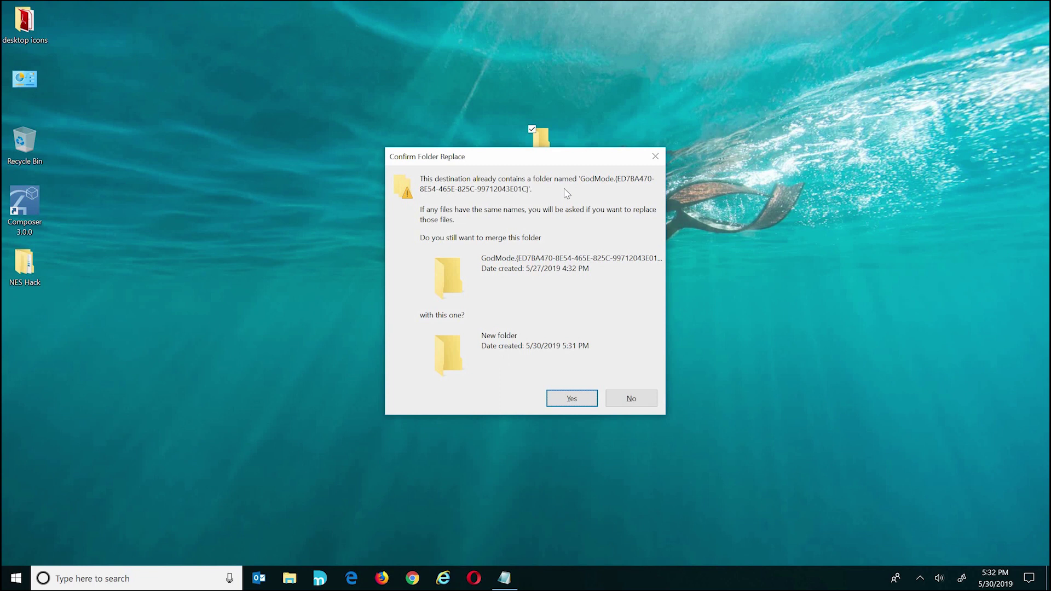
left_click(576, 401)
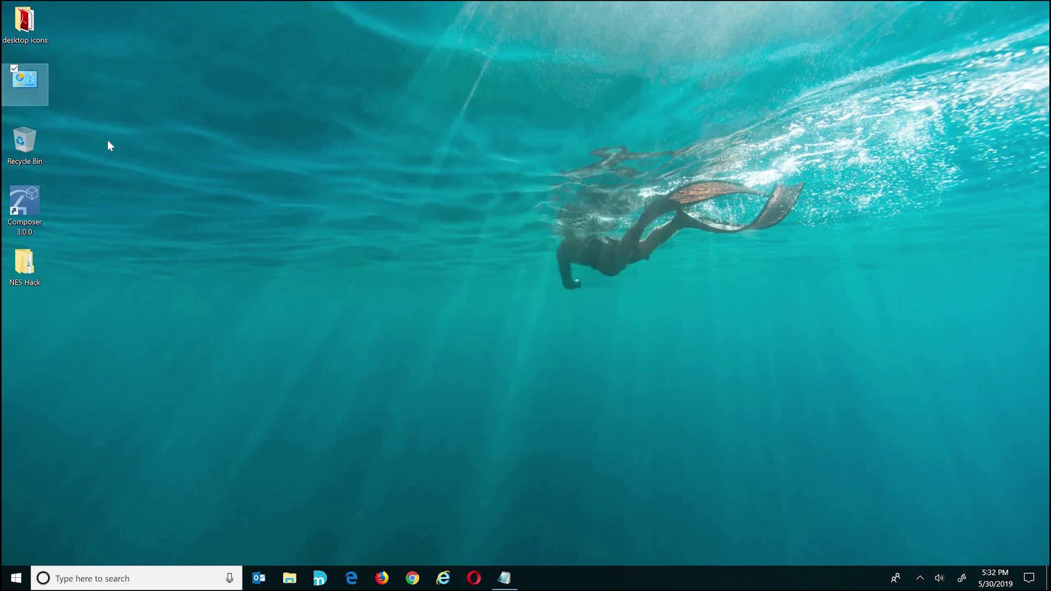
- Move the unlabelled GodMode icon to the upper middle of the desktop and open it
left_click_drag(29, 83, 528, 160)
left_click(562, 238)
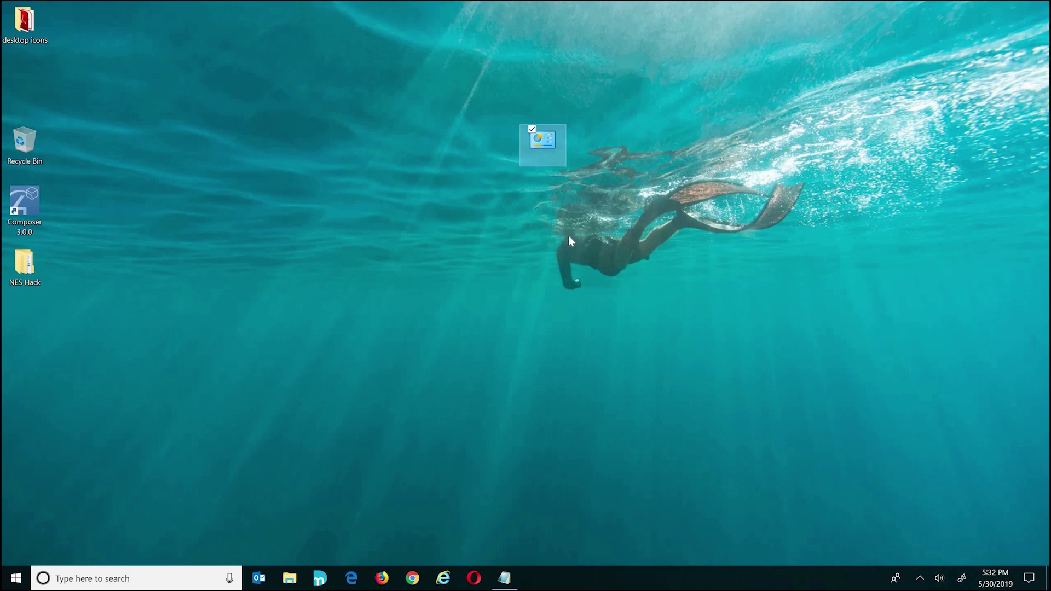
double_click(545, 137)
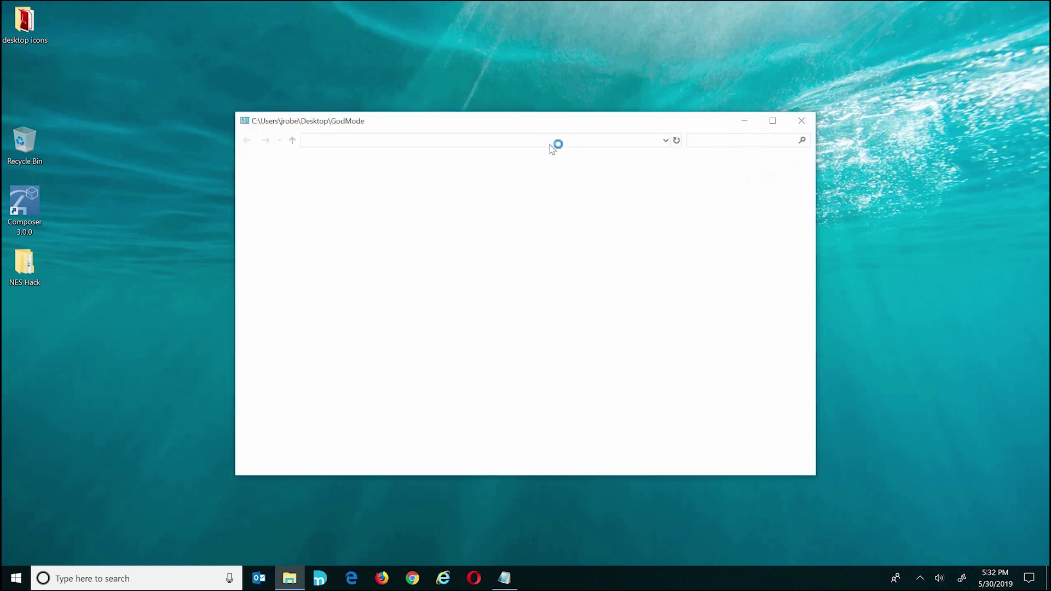
- Look through the GodMode settings categories down to Work Folders, maximizing the window for a fuller view
scroll(437, 338, "down", 2)
scroll(437, 339, "down", 8)
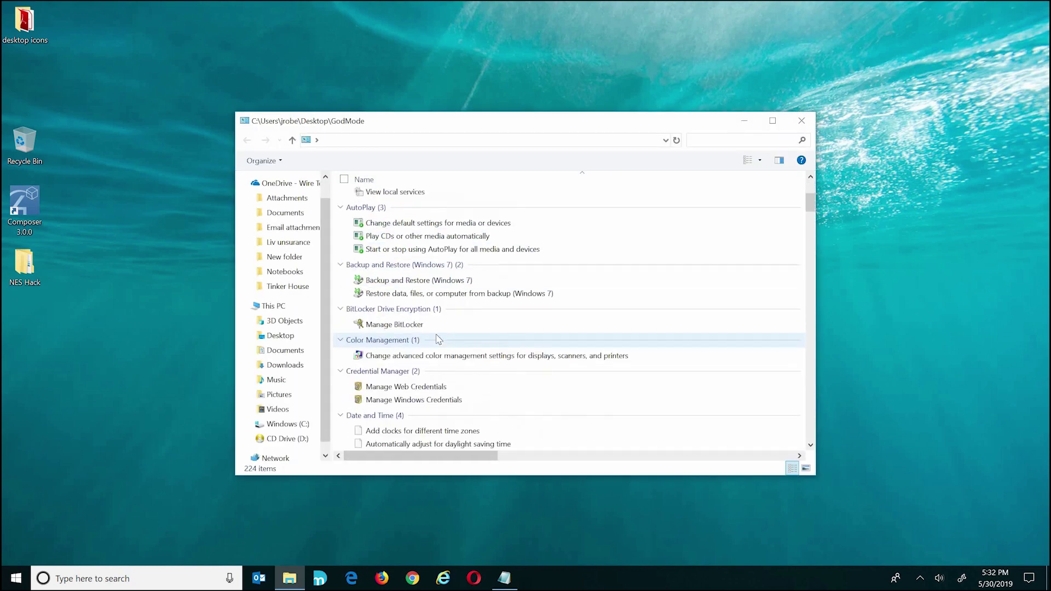
scroll(437, 339, "down", 6)
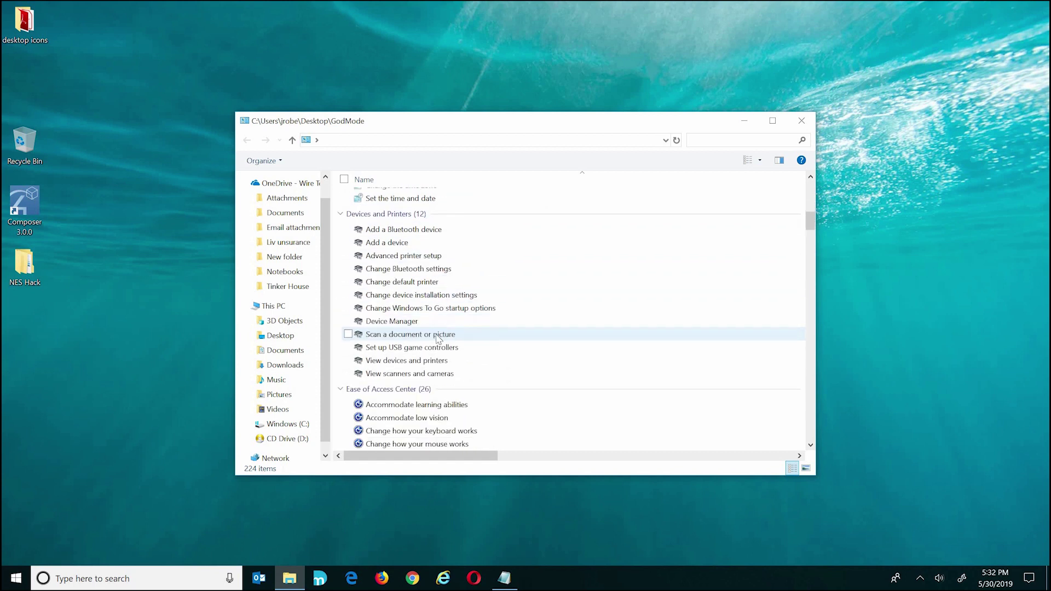
scroll(437, 339, "down", 4)
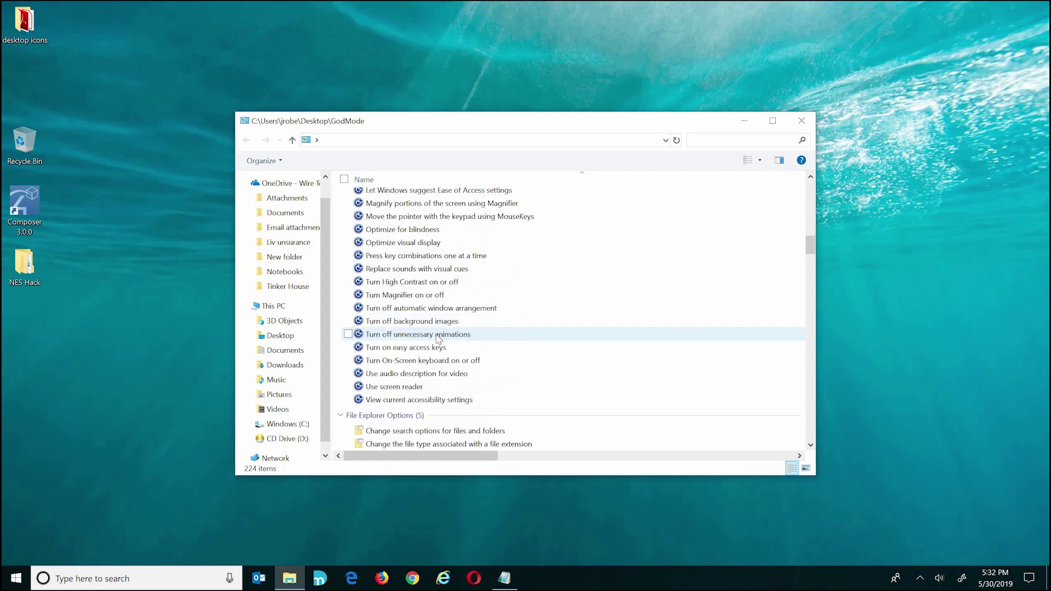
scroll(437, 338, "down", 7)
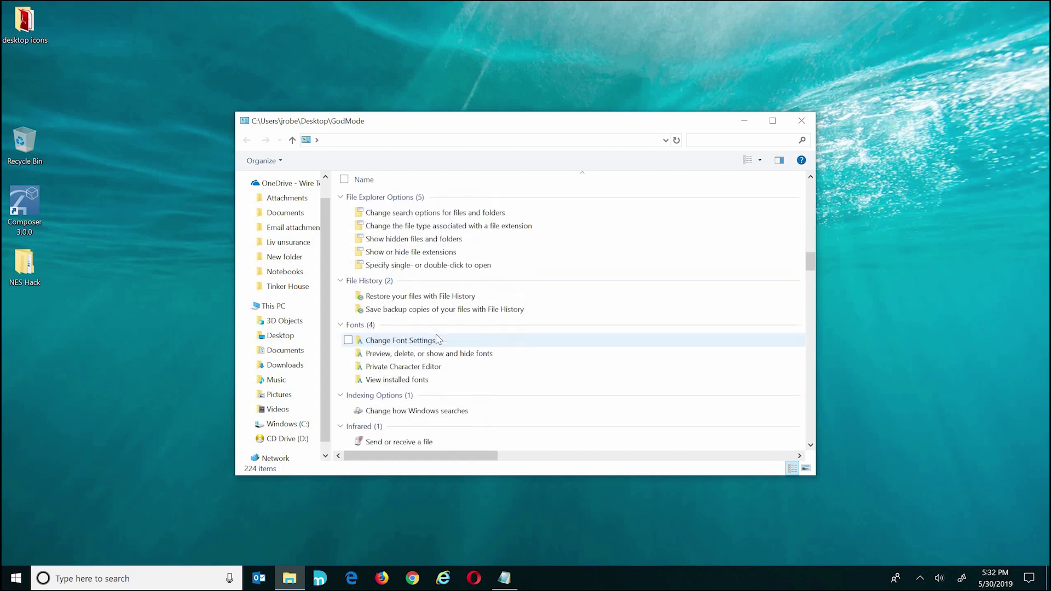
scroll(438, 339, "down", 3)
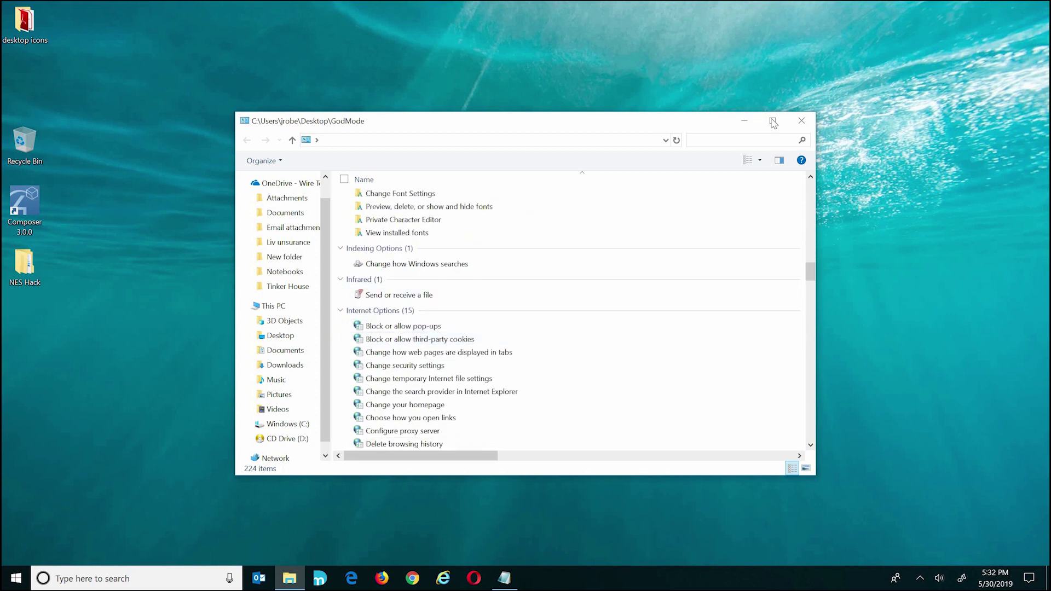
double_click(635, 115)
scroll(348, 303, "down", 12)
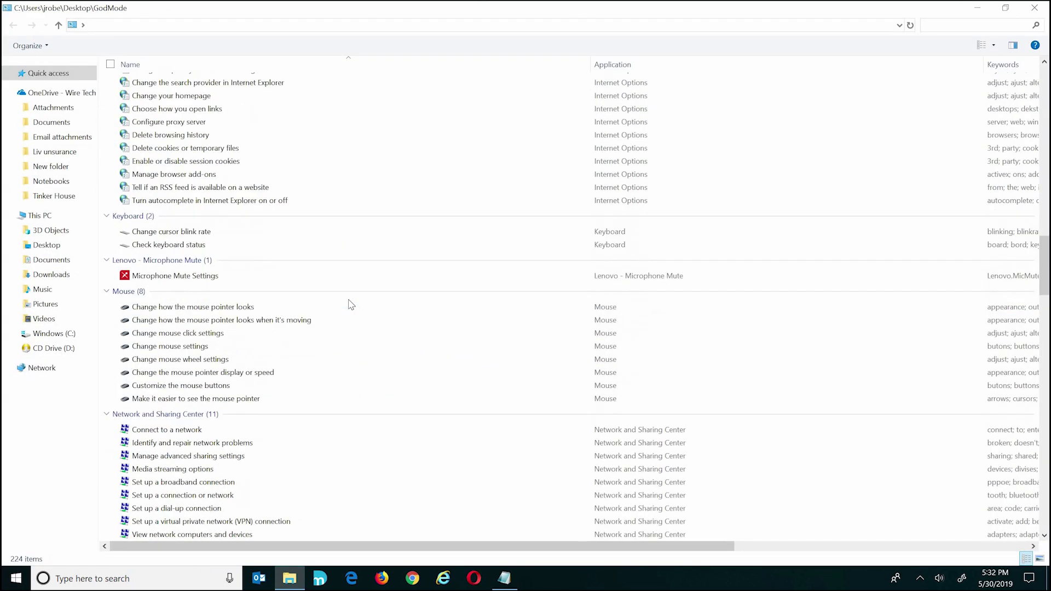
scroll(351, 304, "down", 20)
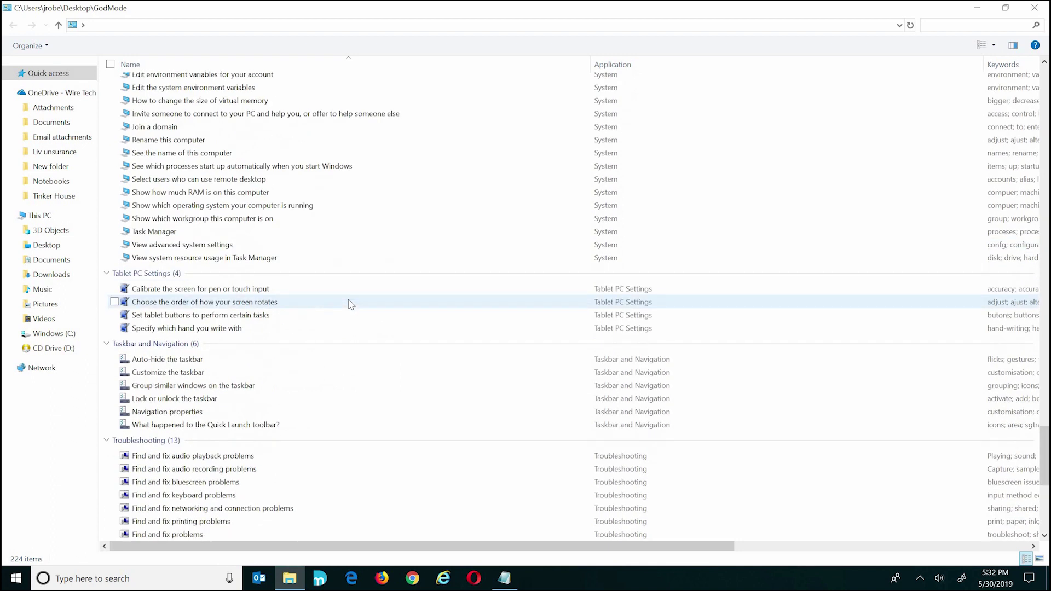
scroll(351, 304, "down", 5)
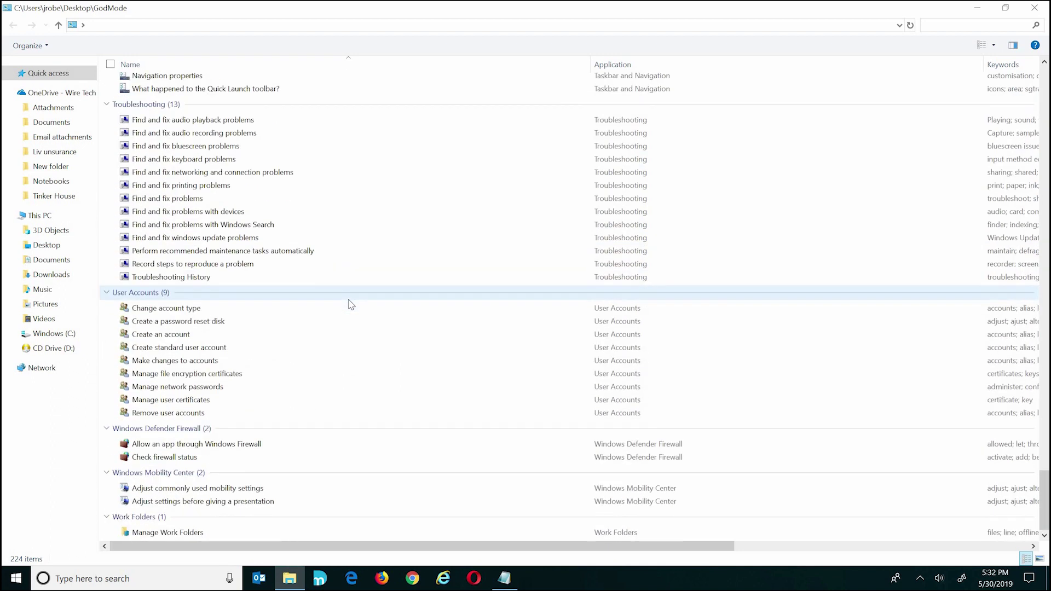
- Review the GodMode list back up to Administrative Tools, select the start or stop AutoPlay entry, and browse down to Devices and Printers
scroll(351, 304, "up", 1)
scroll(351, 305, "down", 1)
scroll(351, 305, "up", 3)
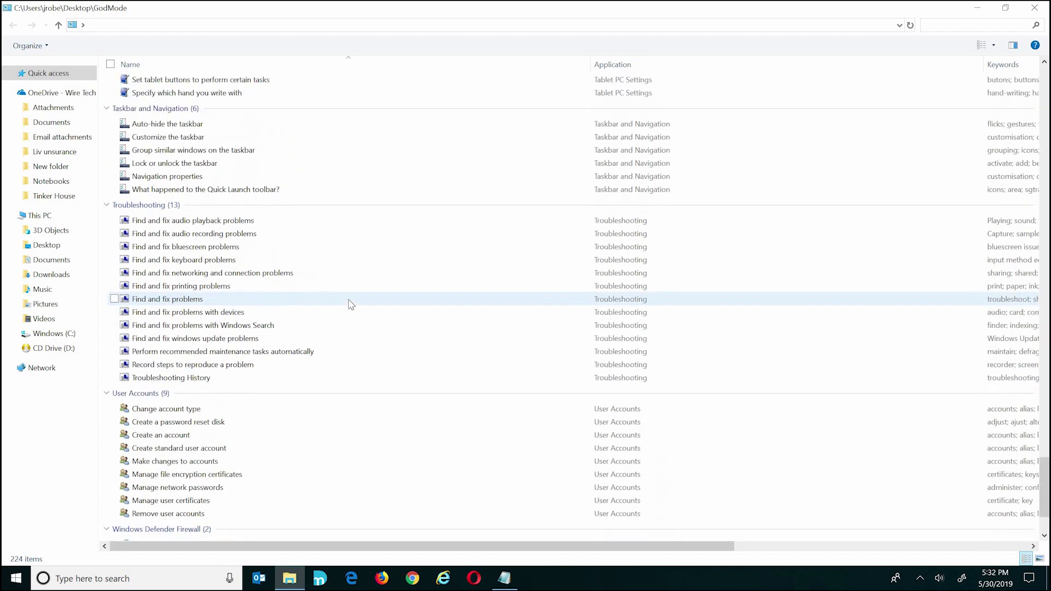
scroll(351, 304, "up", 2)
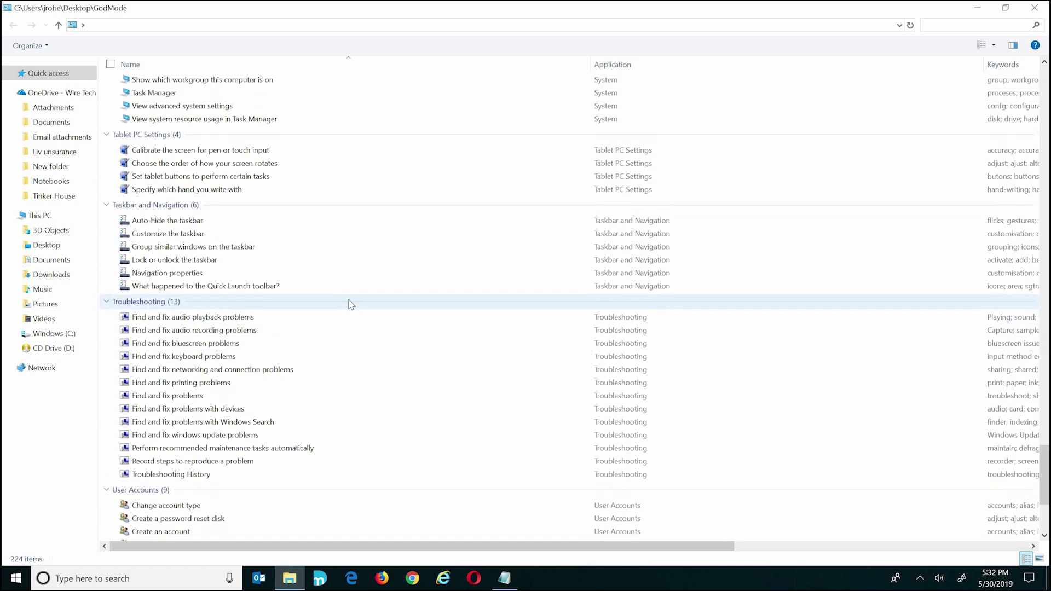
scroll(351, 305, "up", 4)
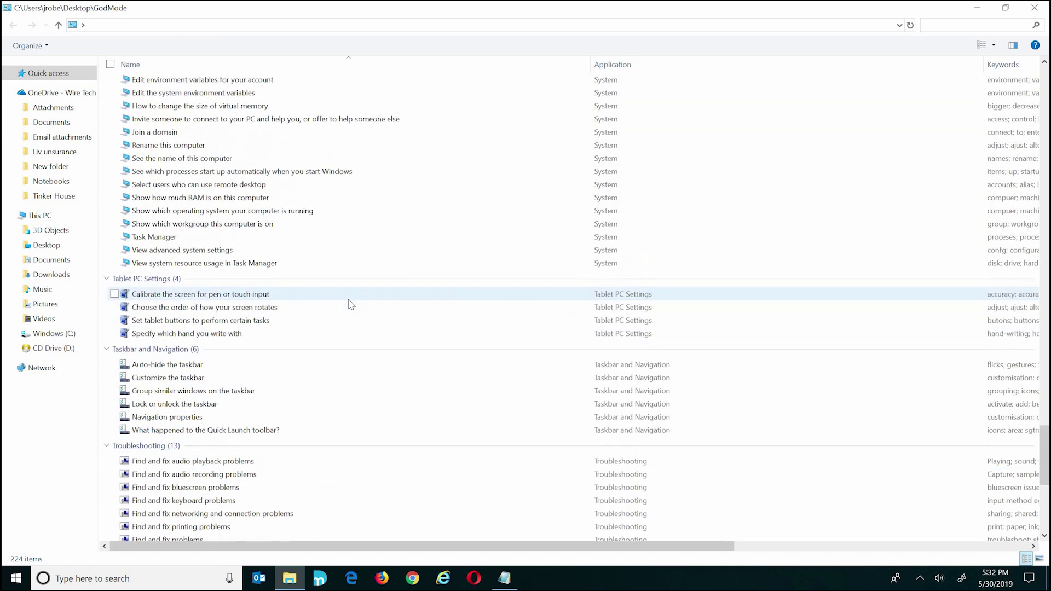
scroll(351, 305, "up", 14)
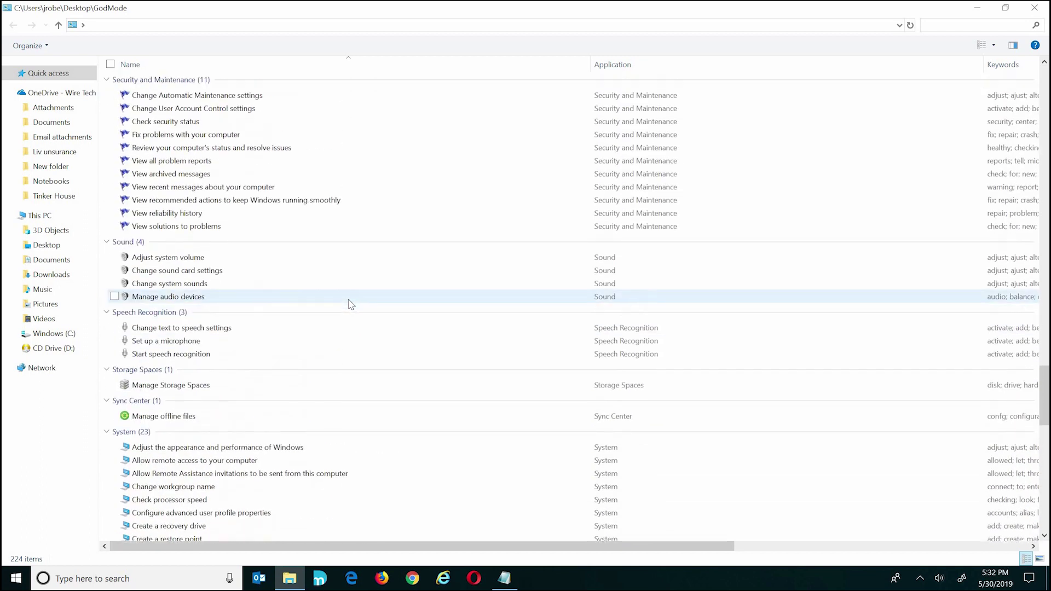
scroll(351, 305, "up", 20)
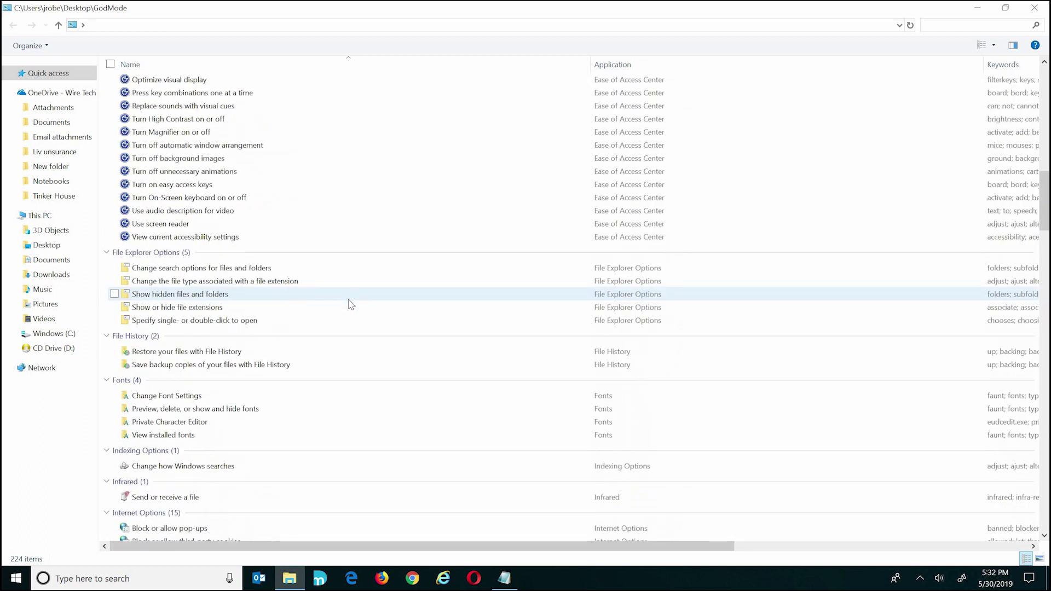
scroll(351, 304, "up", 20)
left_click(351, 300)
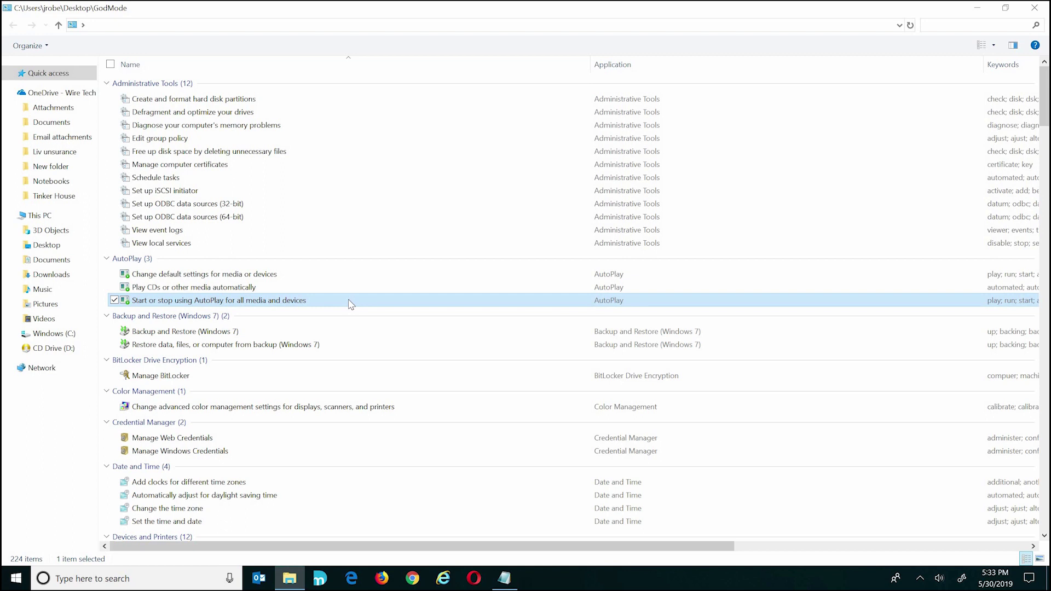
scroll(350, 304, "down", 4)
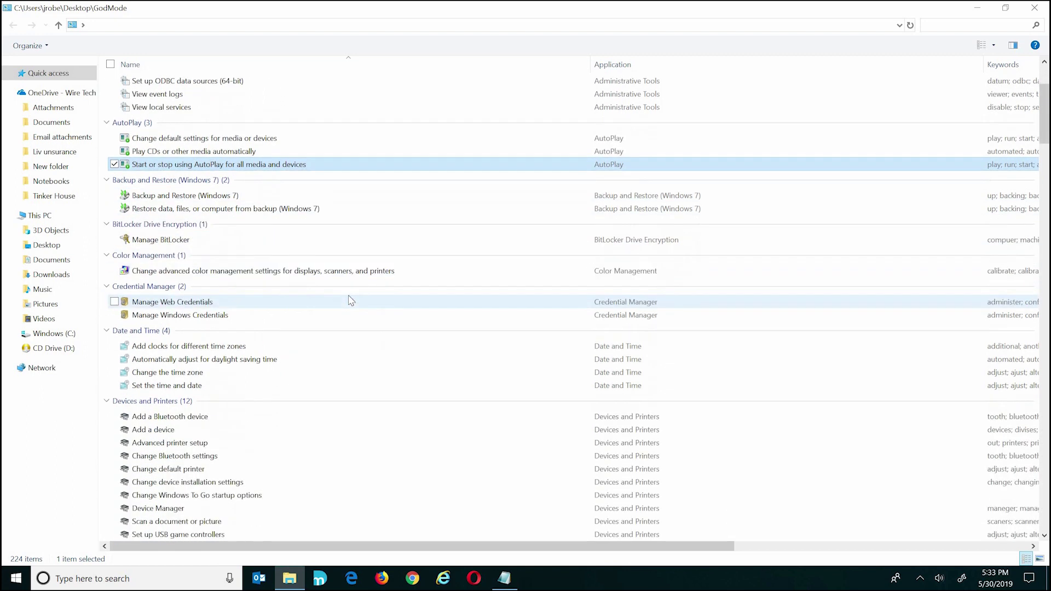
scroll(351, 300, "down", 2)
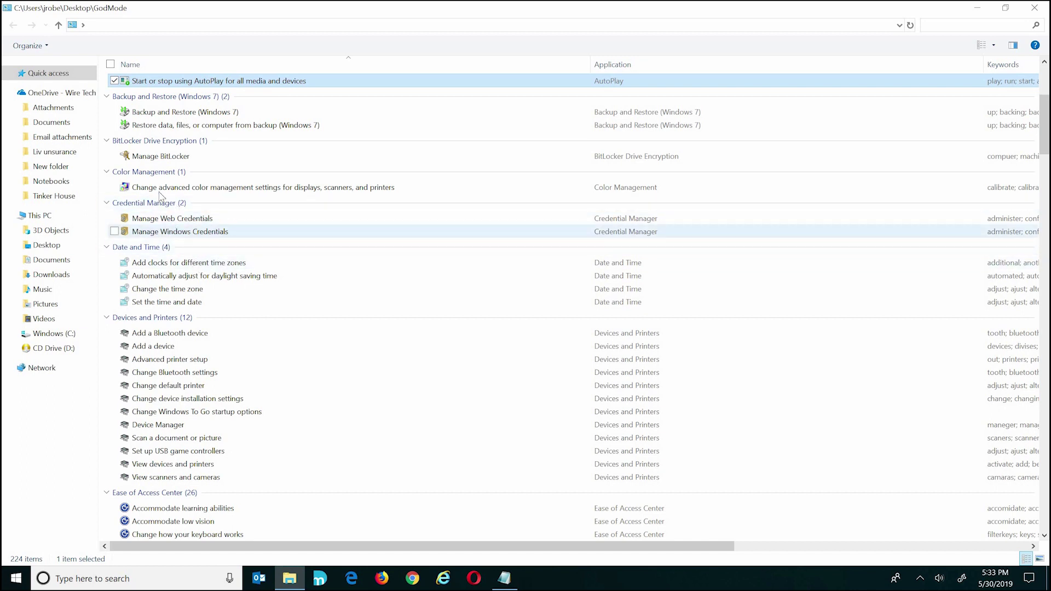
- Continue through the GodMode settings from Devices and Printers past Mouse to the Network and Sharing Center entries
scroll(186, 334, "down", 5)
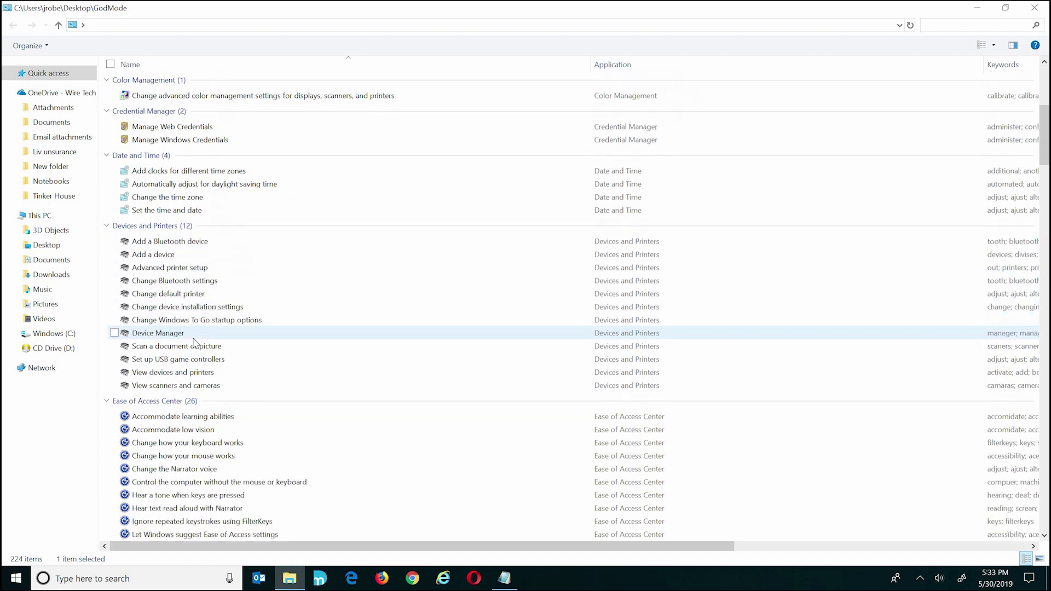
scroll(195, 343, "down", 20)
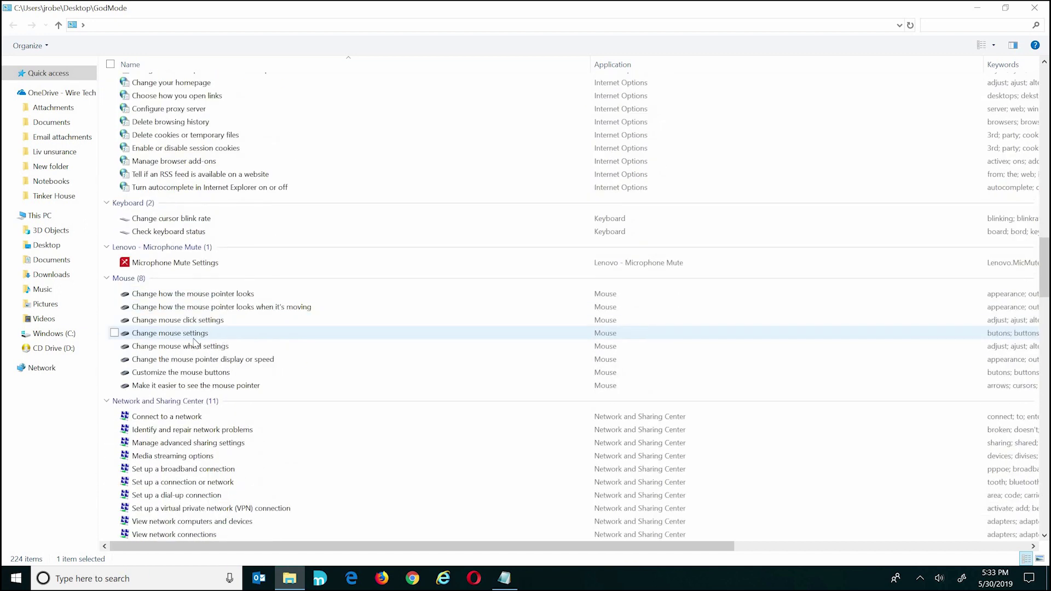
scroll(186, 344, "down", 4)
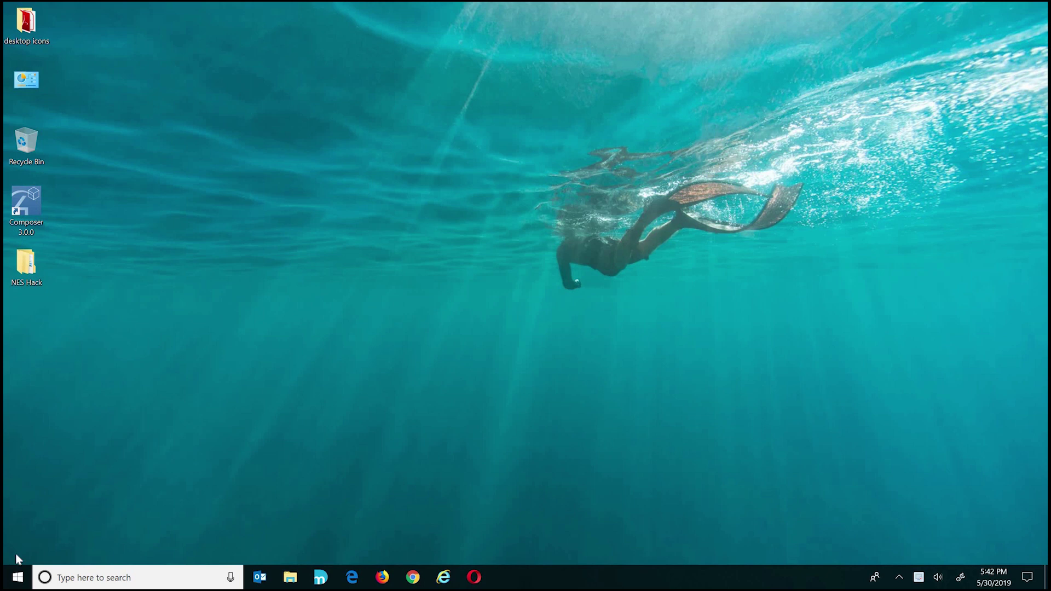
- Search Windows for steps, open Steps Recorder, and move its window to the upper-right corner of the desktop
left_click(64, 578)
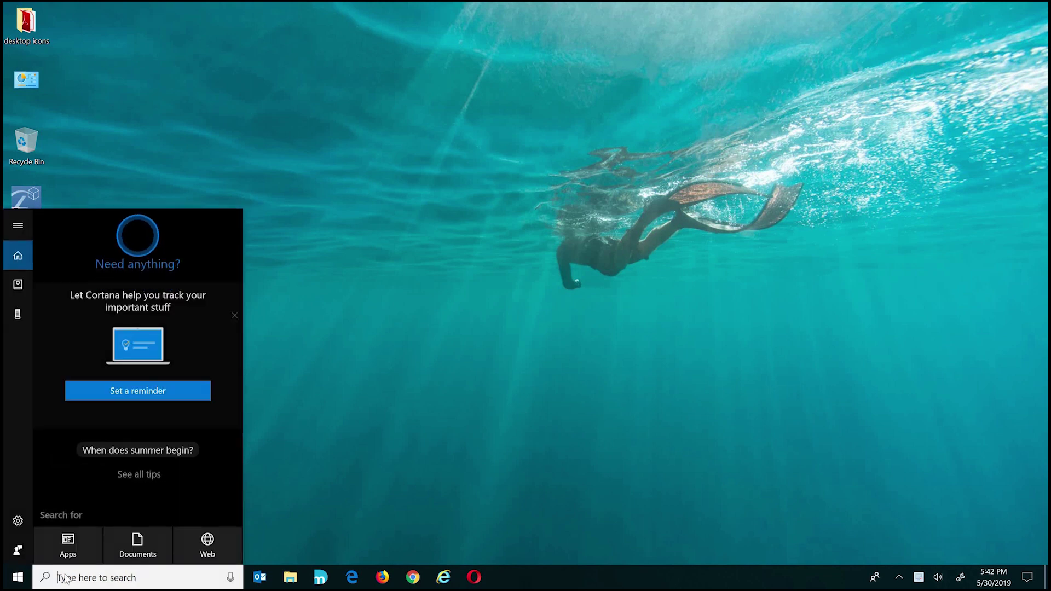
type("steps")
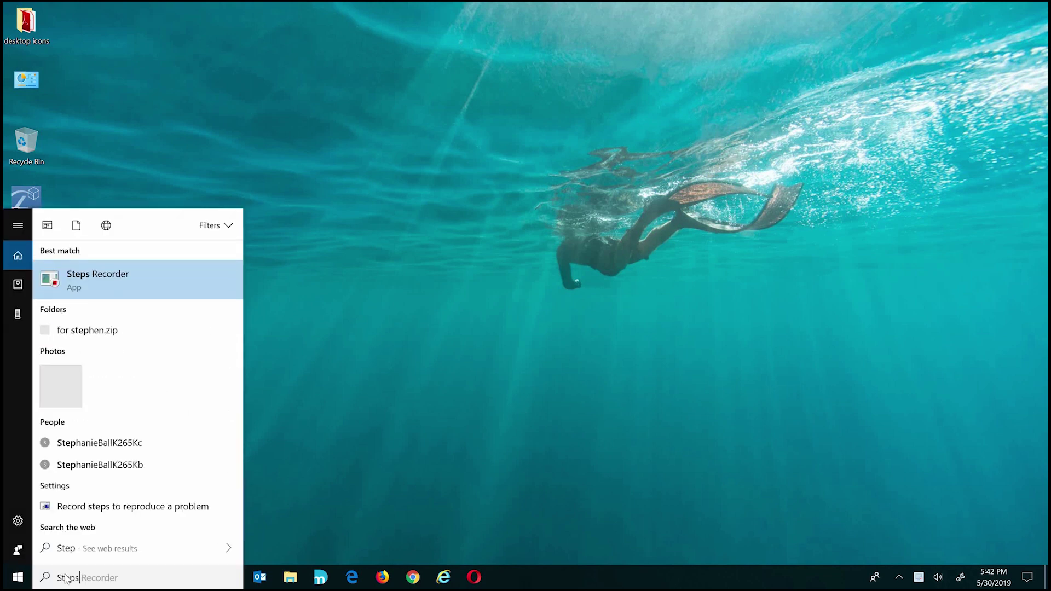
left_click(93, 284)
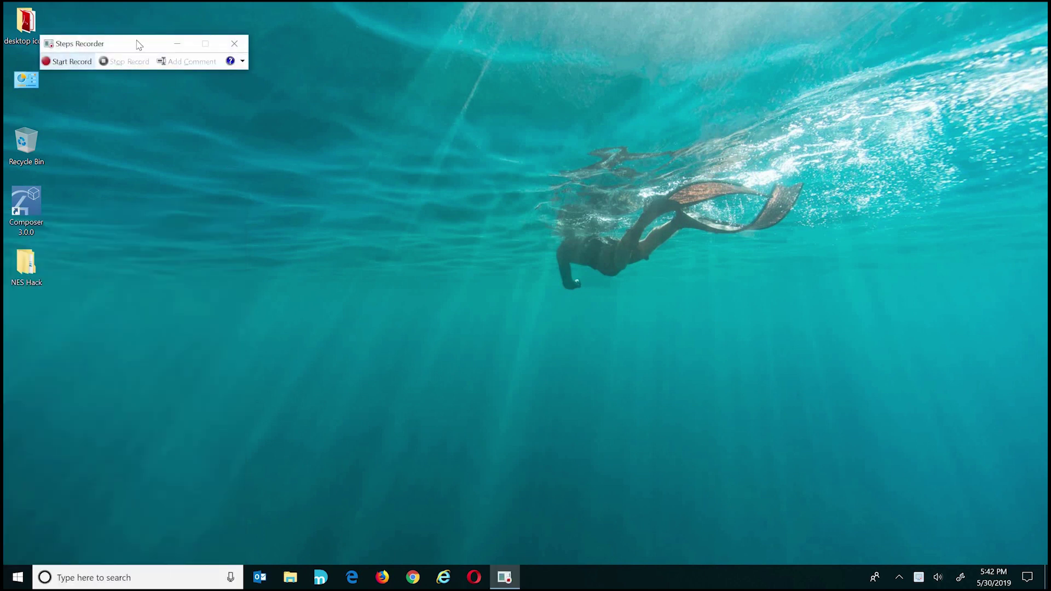
left_click_drag(131, 42, 651, 12)
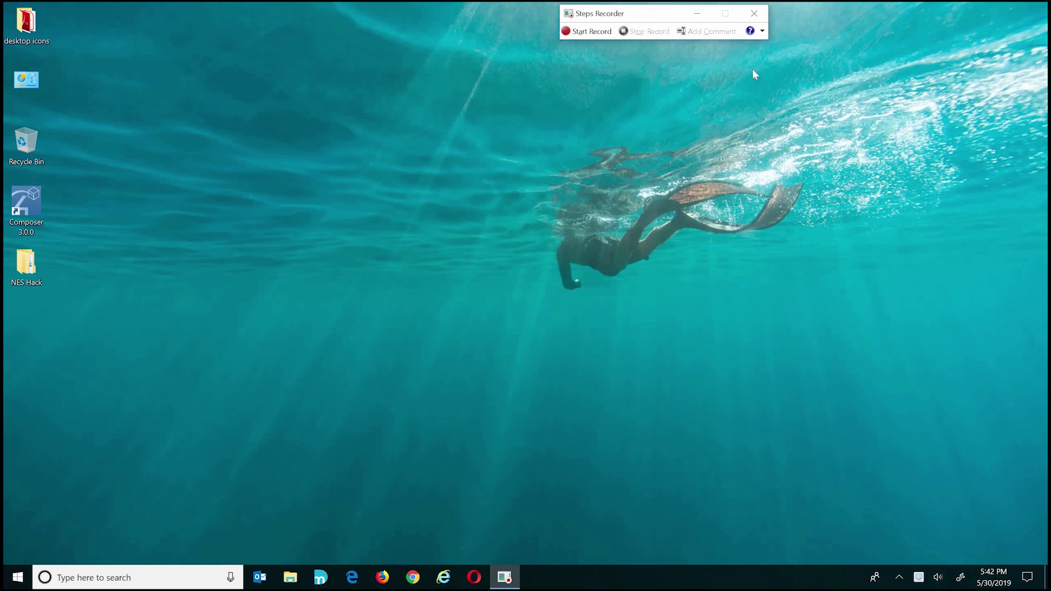
left_click_drag(755, 75, 916, 16)
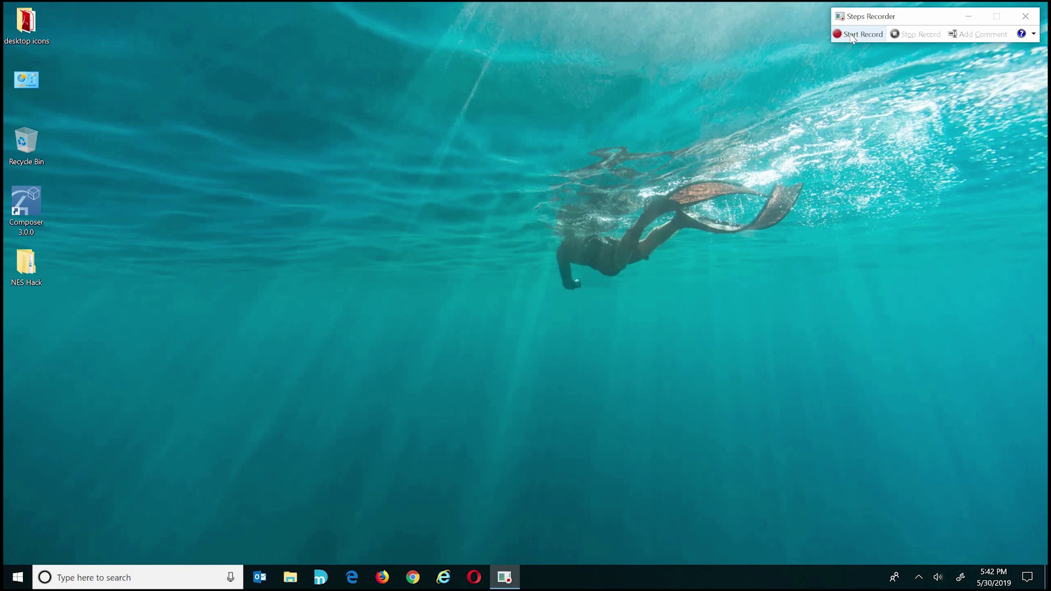
- Start recording in Steps Recorder and launch Internet Explorer by searching Windows for internet
left_click(857, 34)
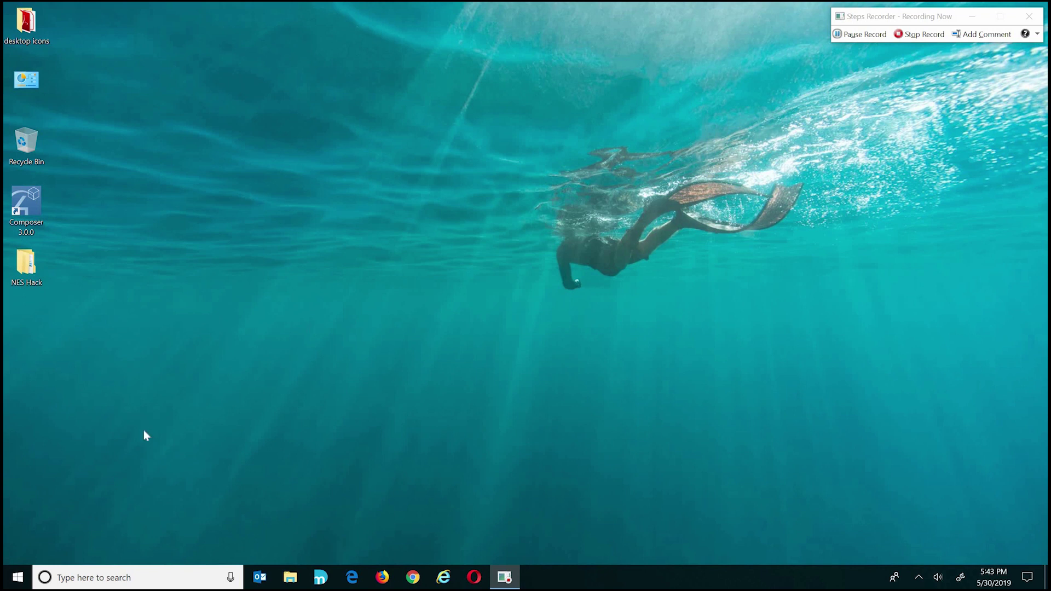
left_click(18, 577)
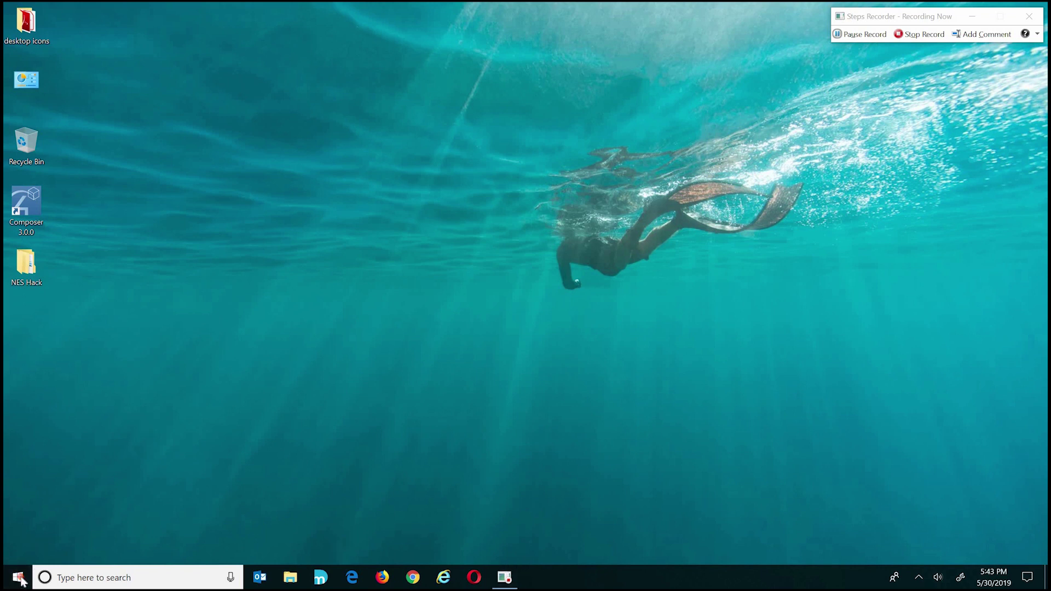
left_click(99, 578)
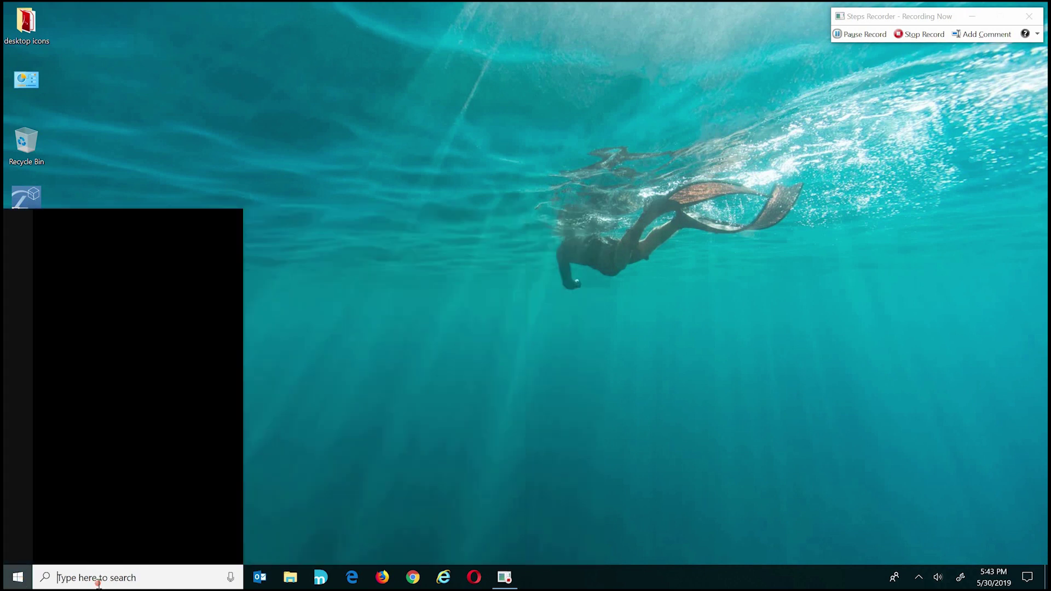
type("internet")
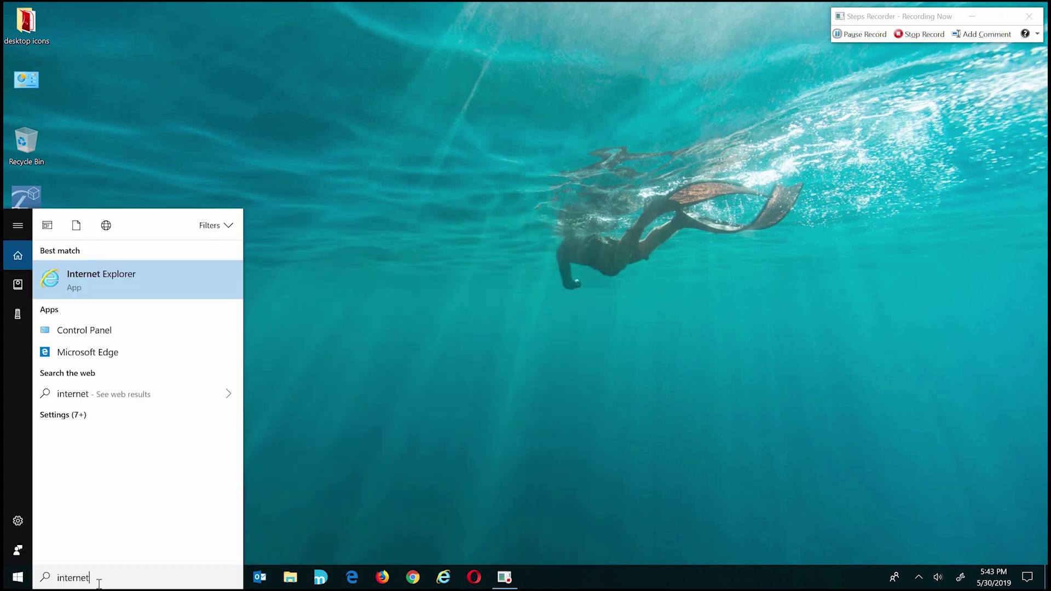
left_click(103, 277)
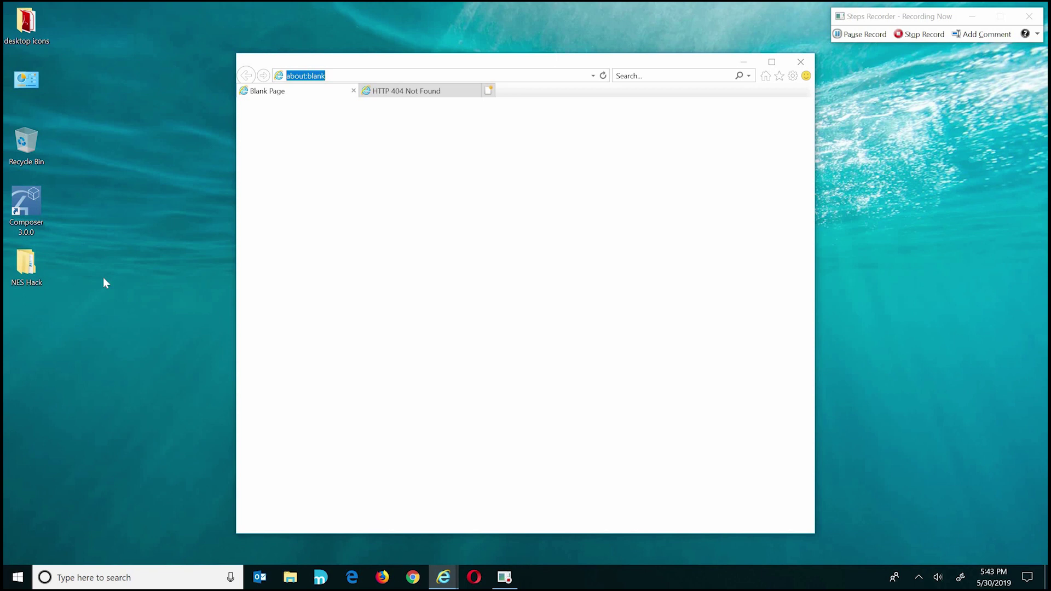
- Load msn.com, skim its news page, and close the browser
type("msn.com")
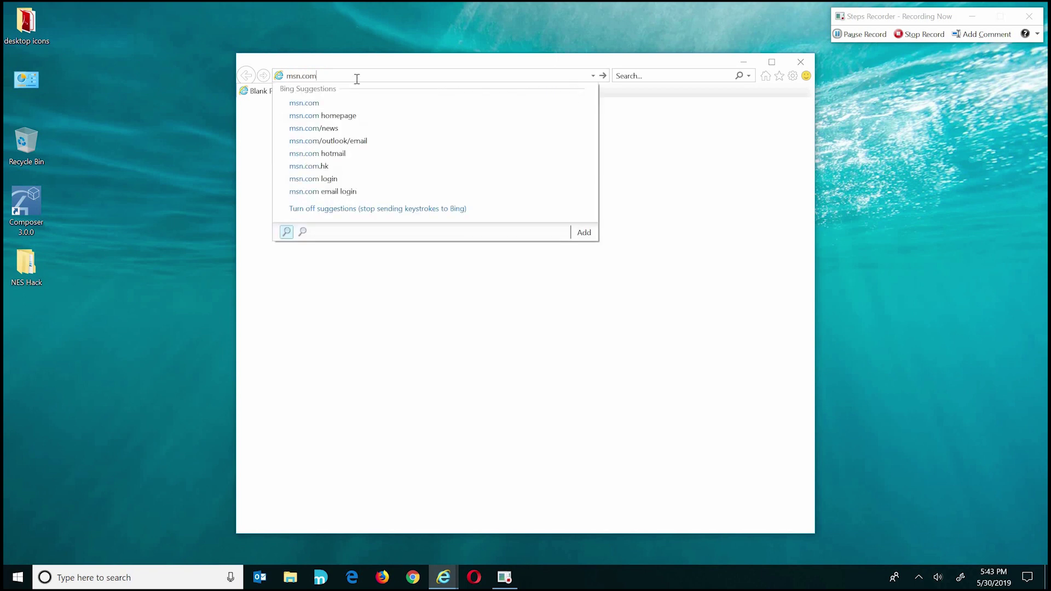
key("Return")
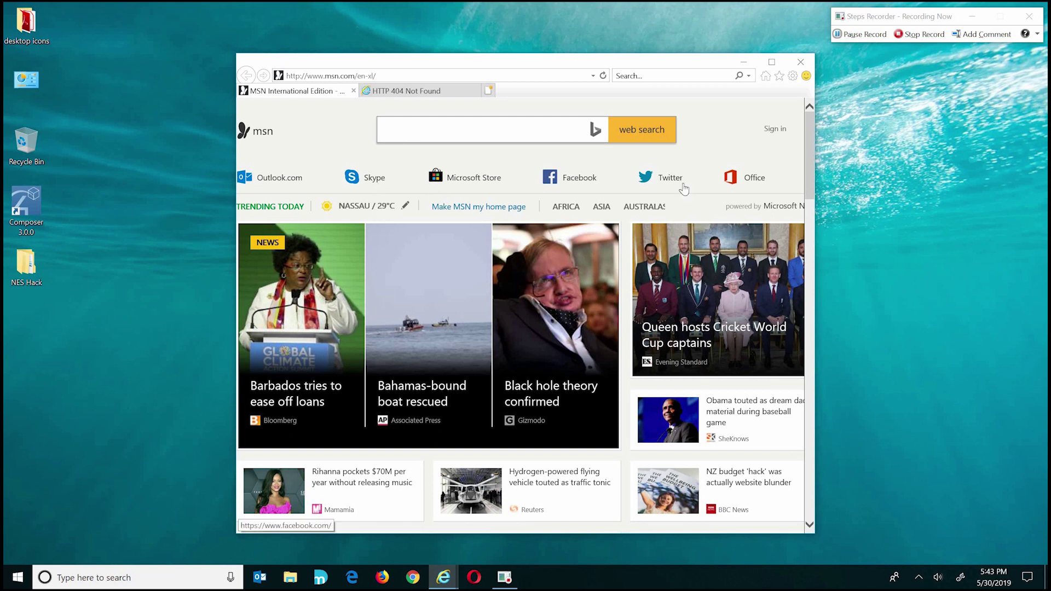
scroll(565, 262, "down", 5)
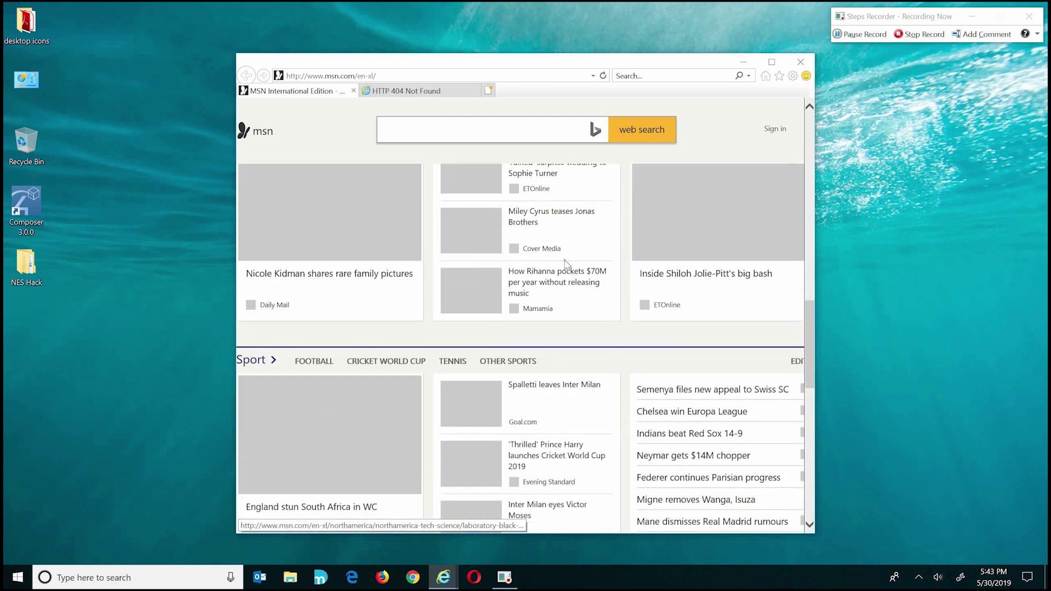
scroll(565, 265, "down", 5)
scroll(563, 263, "up", 15)
left_click(800, 62)
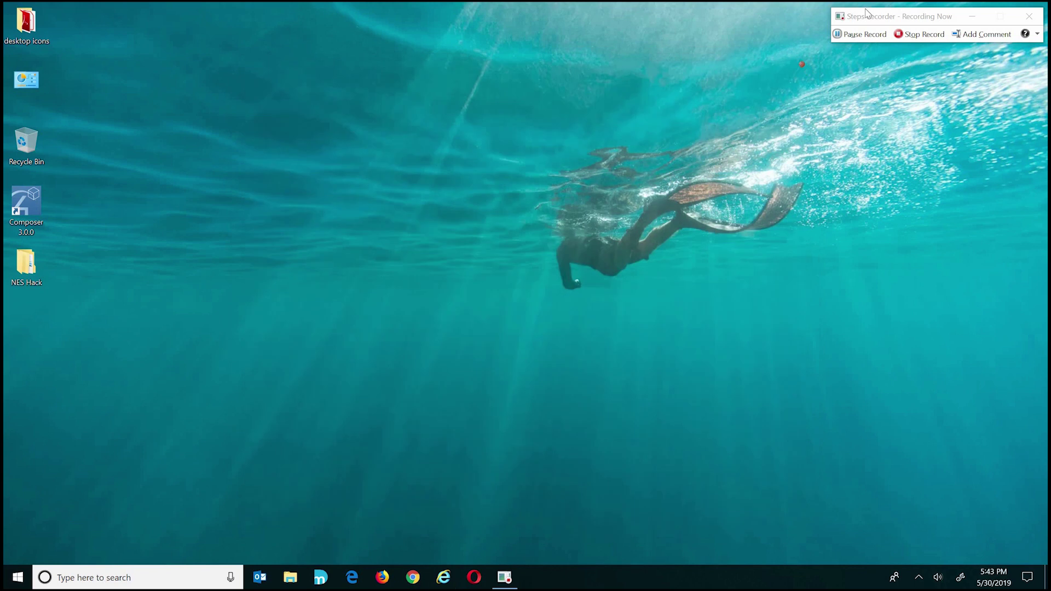
- Stop the recording and view the Recorded Steps report in a maximized window
left_click(921, 35)
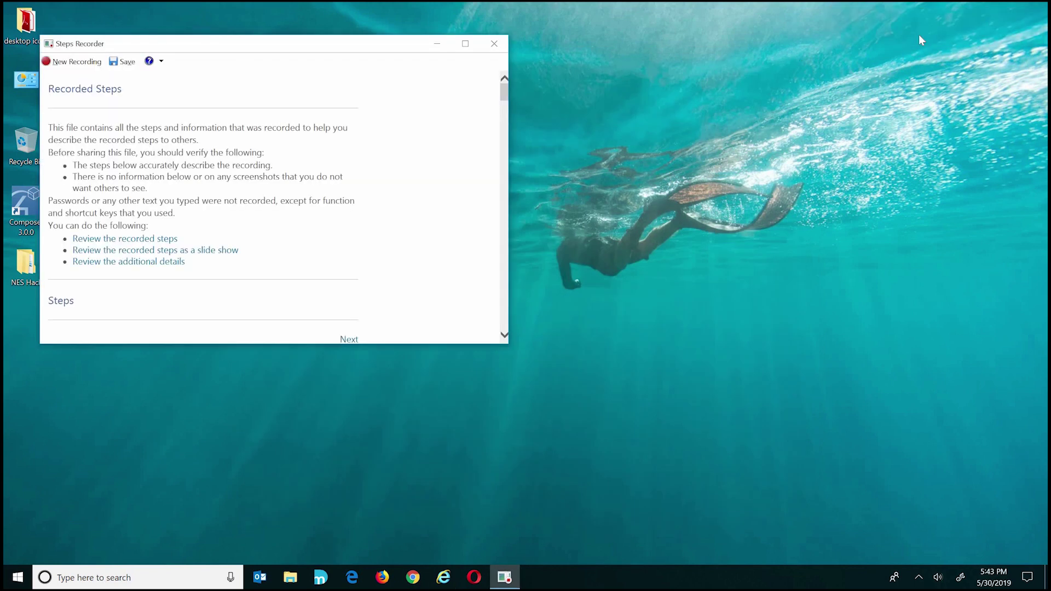
left_click(465, 43)
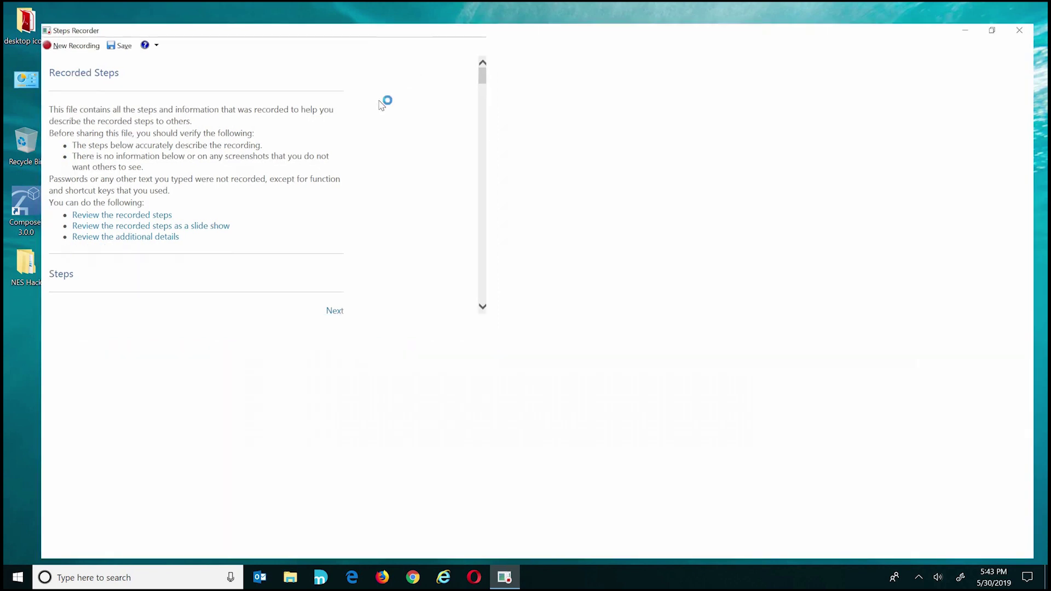
scroll(321, 186, "down", 1)
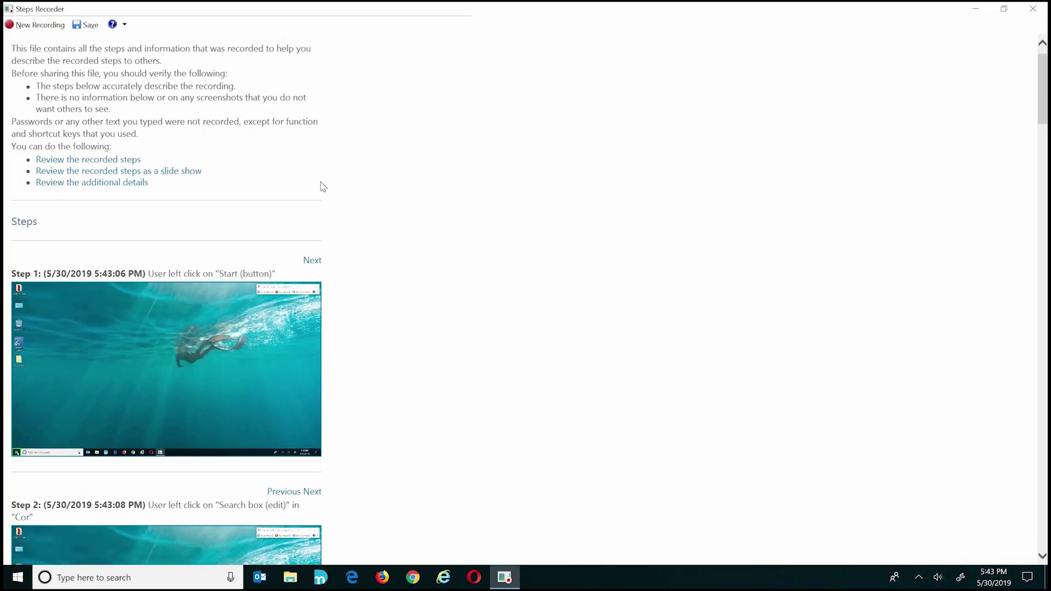
scroll(321, 185, "up", 1)
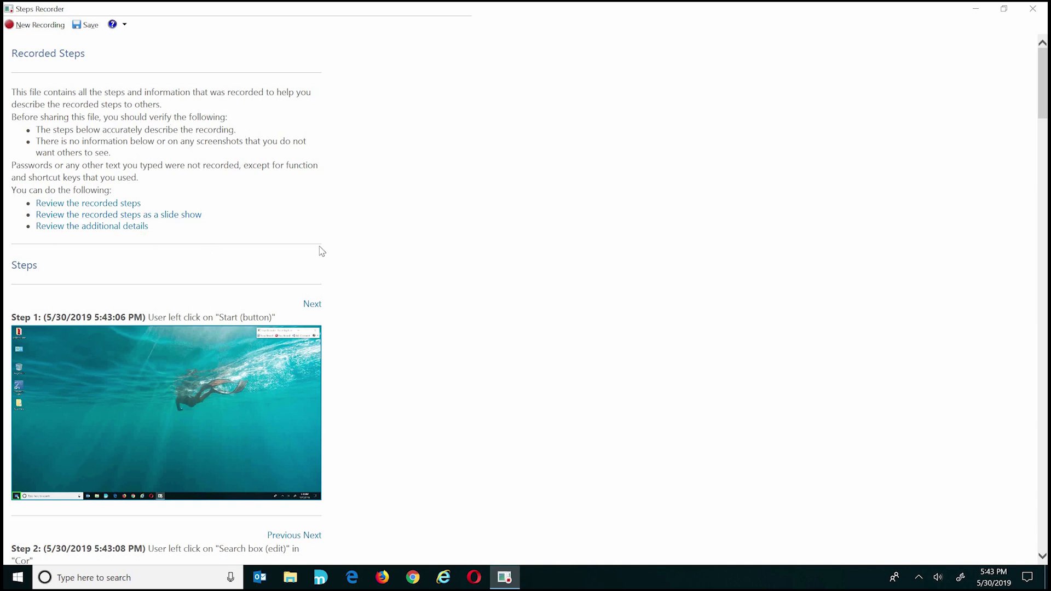
scroll(320, 252, "down", 4)
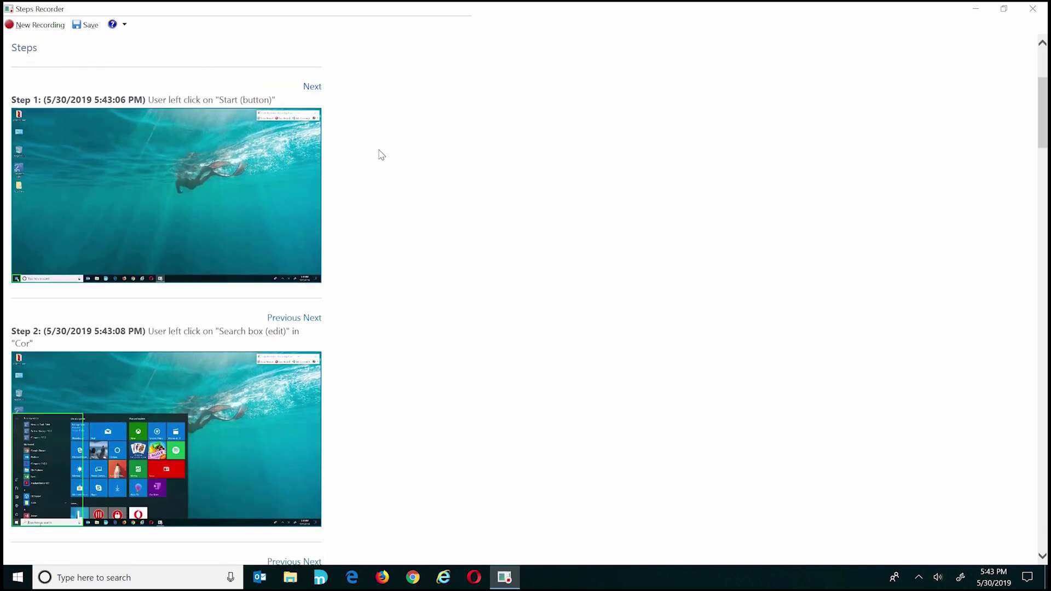
- Examine the recorded steps in the report, enlarging the Step 1 and Step 2 screenshots to full size
scroll(382, 158, "down", 1)
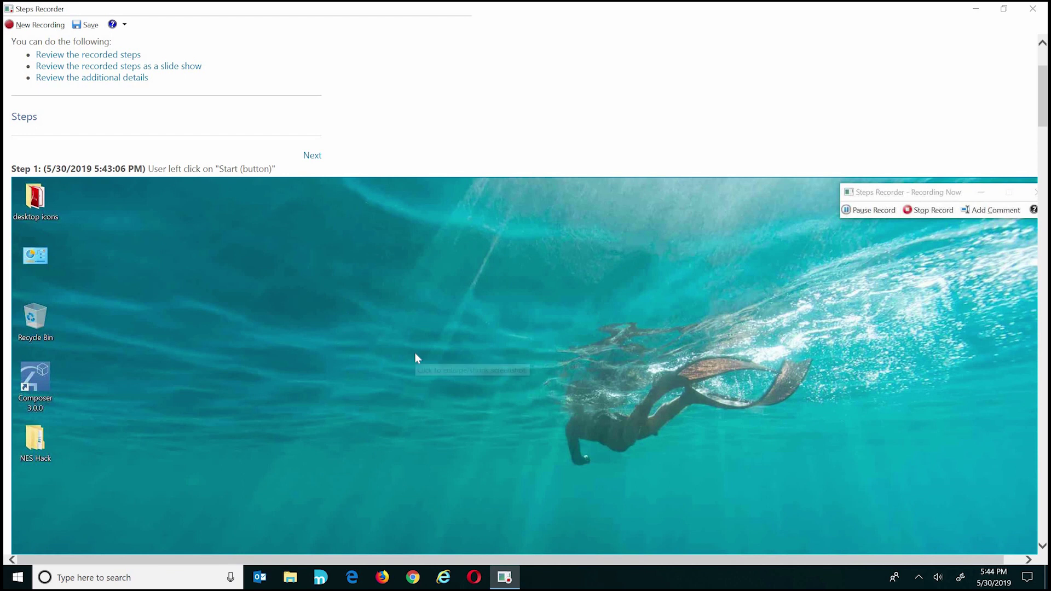
scroll(415, 352, "down", 9)
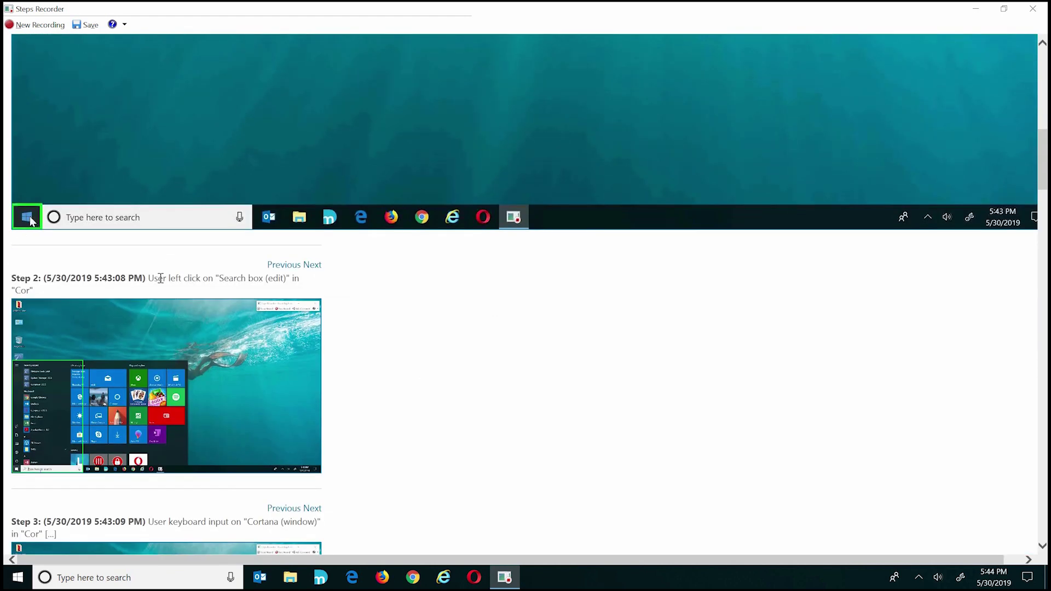
scroll(398, 166, "up", 5)
scroll(398, 166, "up", 4)
scroll(573, 137, "down", 11)
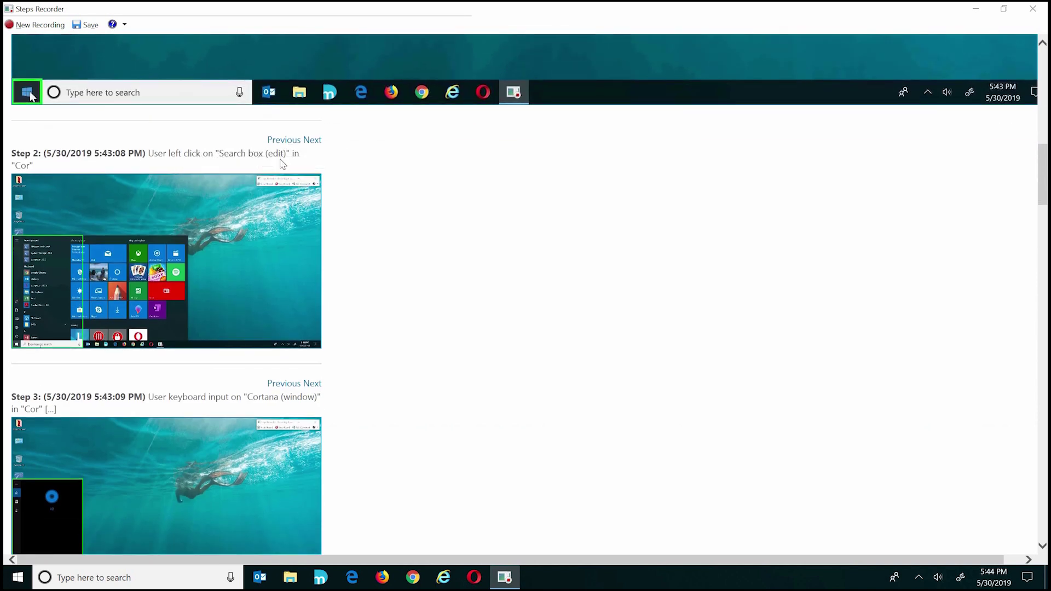
scroll(163, 311, "down", 1)
scroll(163, 311, "down", 1)
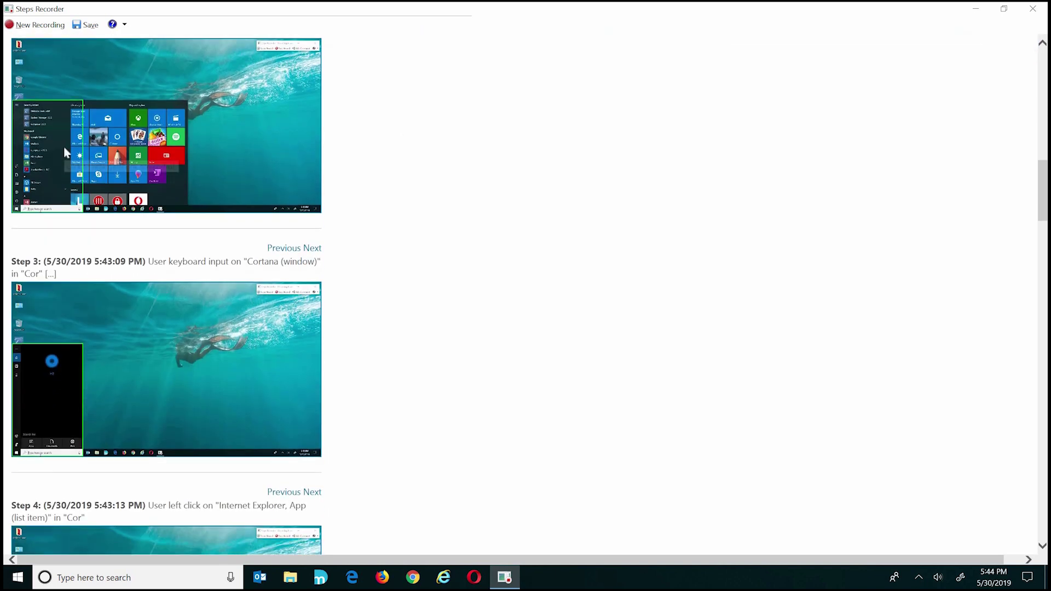
left_click(64, 148)
scroll(481, 279, "down", 7)
scroll(481, 277, "down", 3)
scroll(481, 277, "up", 5)
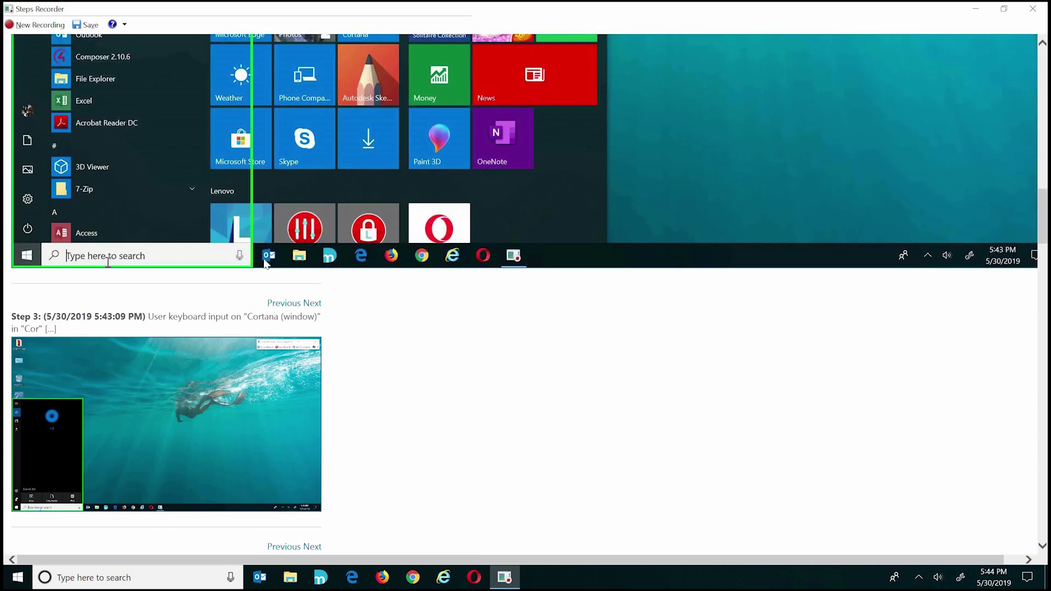
scroll(463, 356, "down", 3)
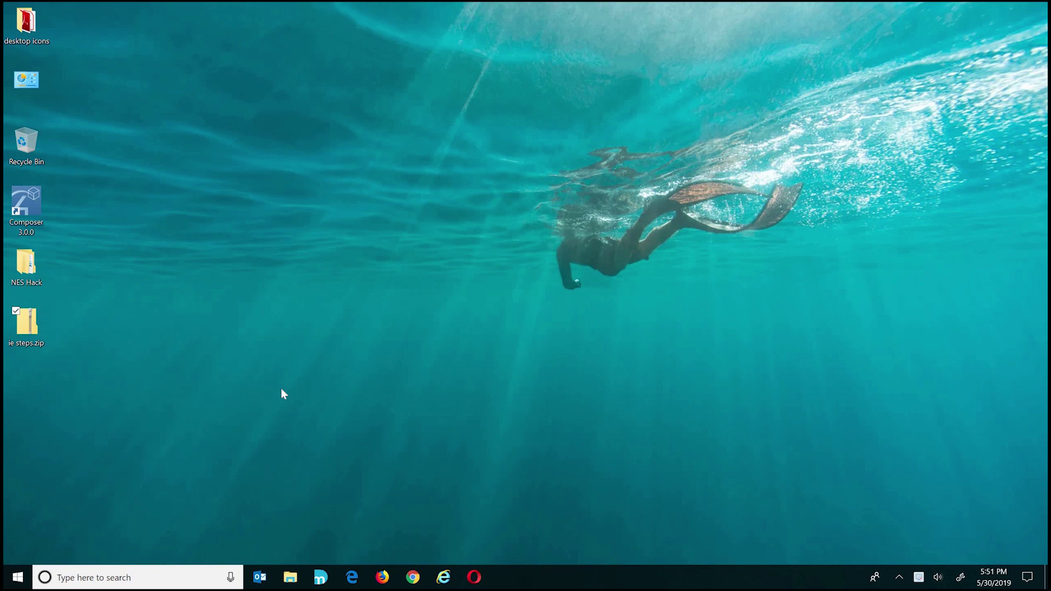
- Search Windows for quick, open Quick Assist, and move its window to the middle of the desktop
left_click(130, 579)
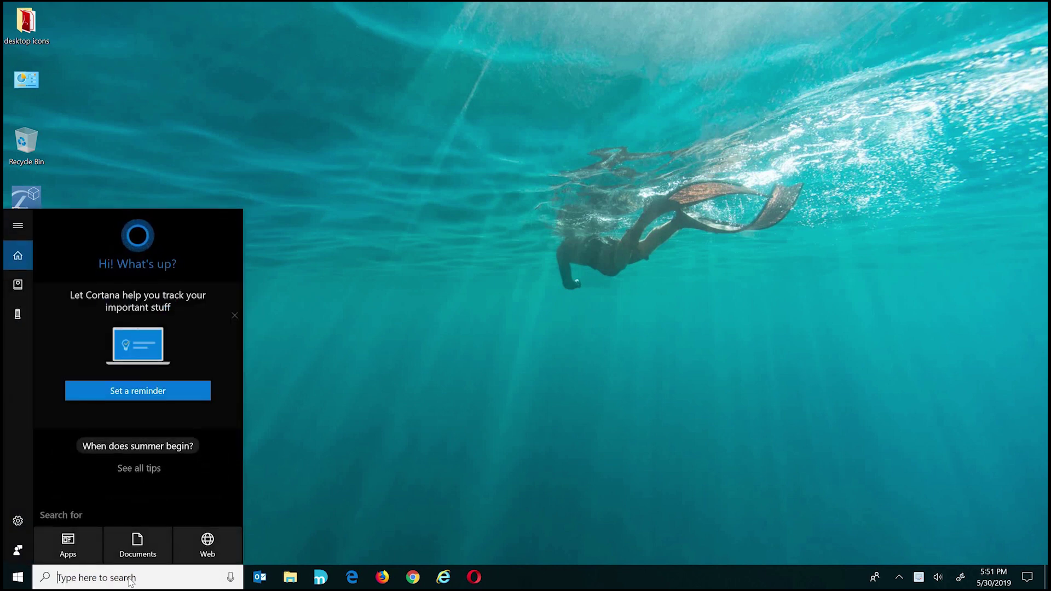
type("quick")
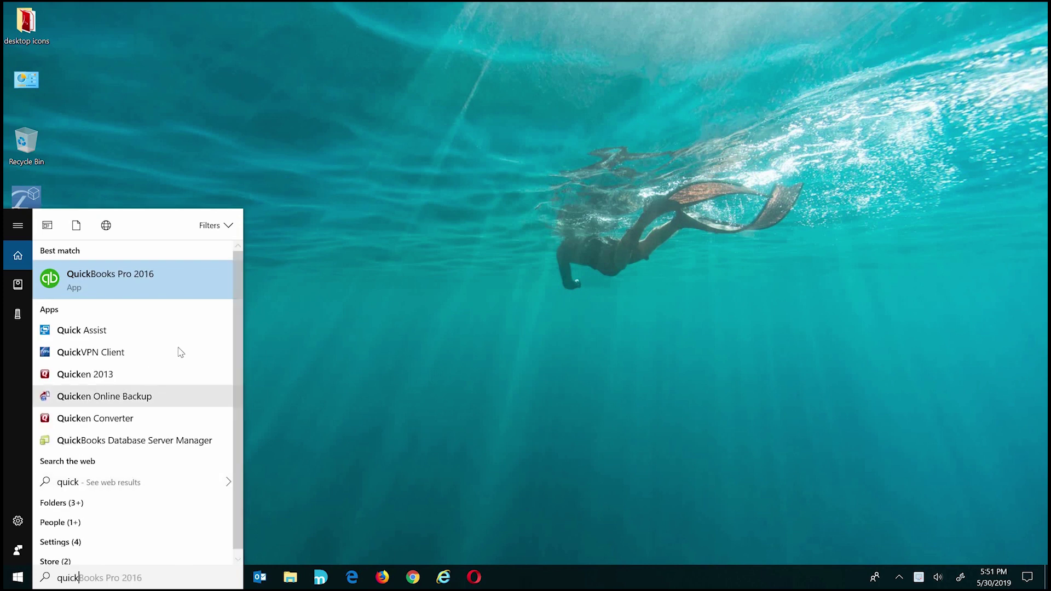
left_click(82, 330)
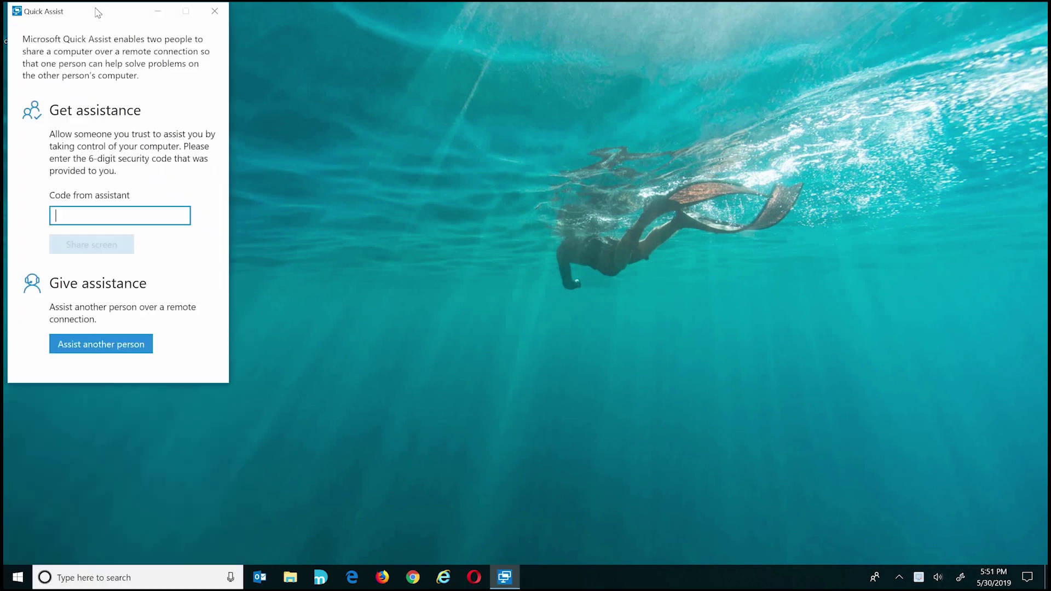
left_click_drag(134, 15, 508, 68)
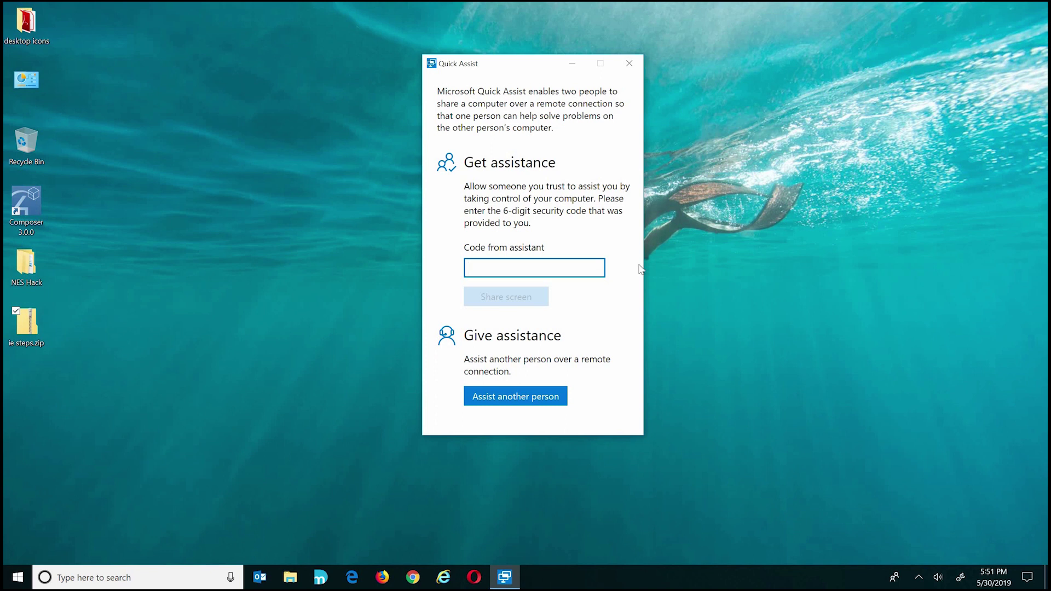
- Highlight the Quick Assist introduction while reading it, clear the highlight, and choose to assist another person
double_click(551, 129)
left_click_drag(444, 104, 433, 100)
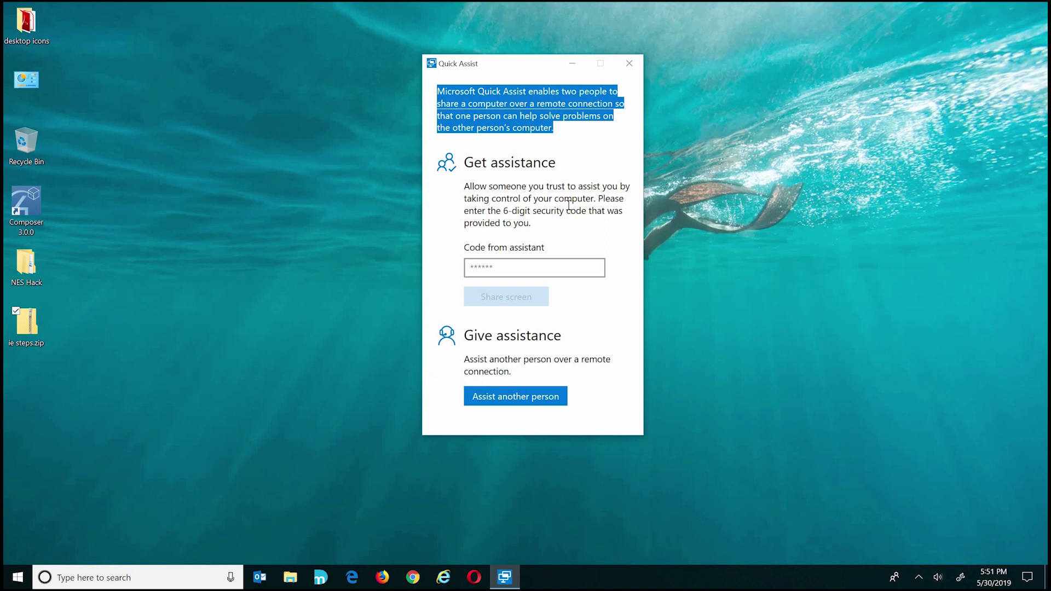
left_click(578, 236)
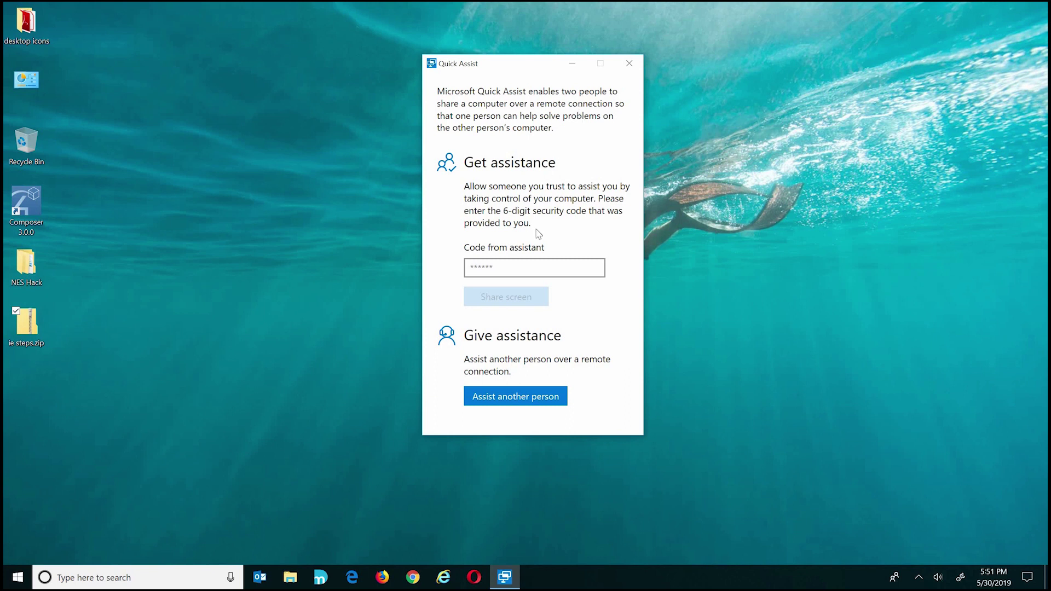
left_click(515, 399)
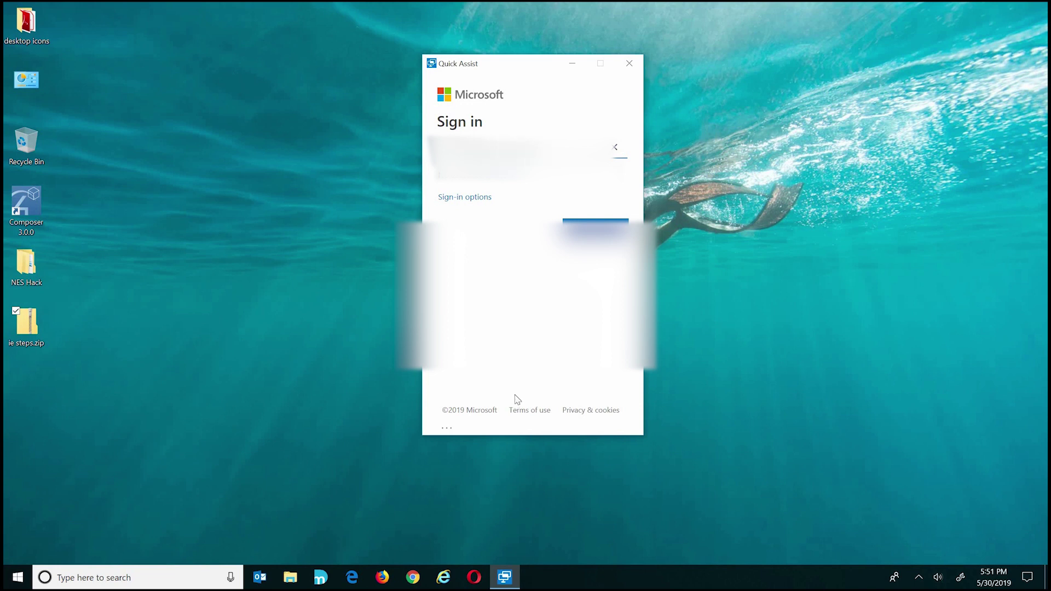
- Sign in with the Microsoft account's email and password, clearing and re-entering the password, and decline the smartphone sign-in app offer
key("Return")
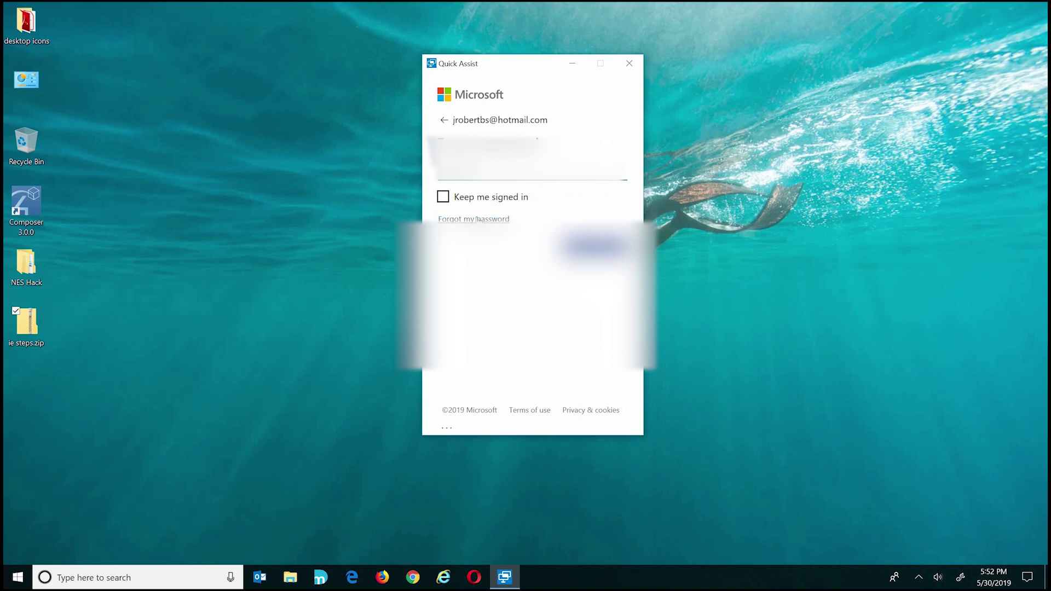
key("BackSpace")
key("BackSpace")
key("BackSpace")
key("BackSpace")
key("BackSpace")
key("BackSpace")
key("BackSpace")
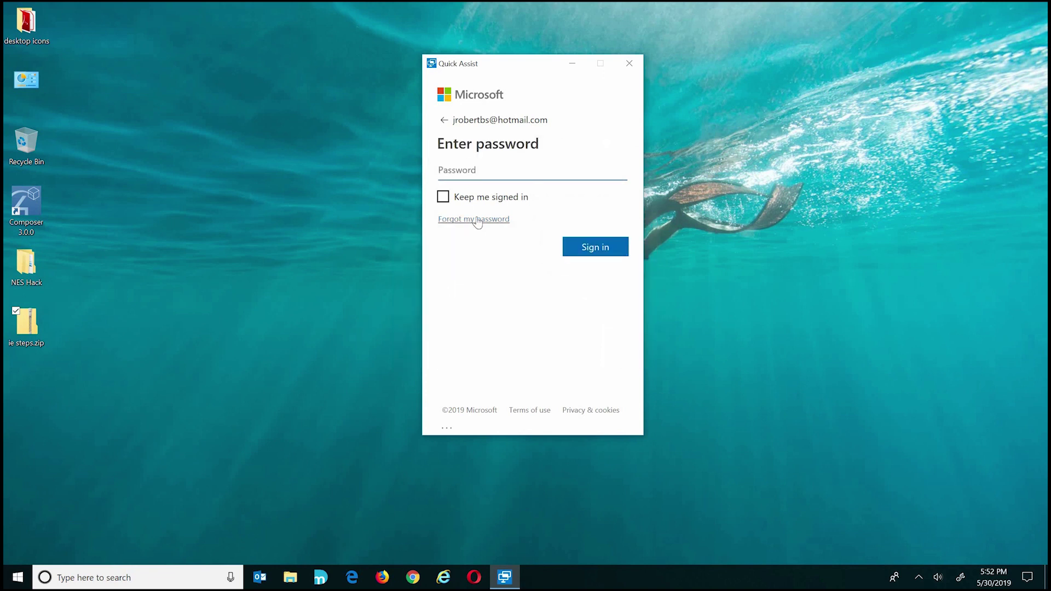
type("••••••••")
left_click(606, 253)
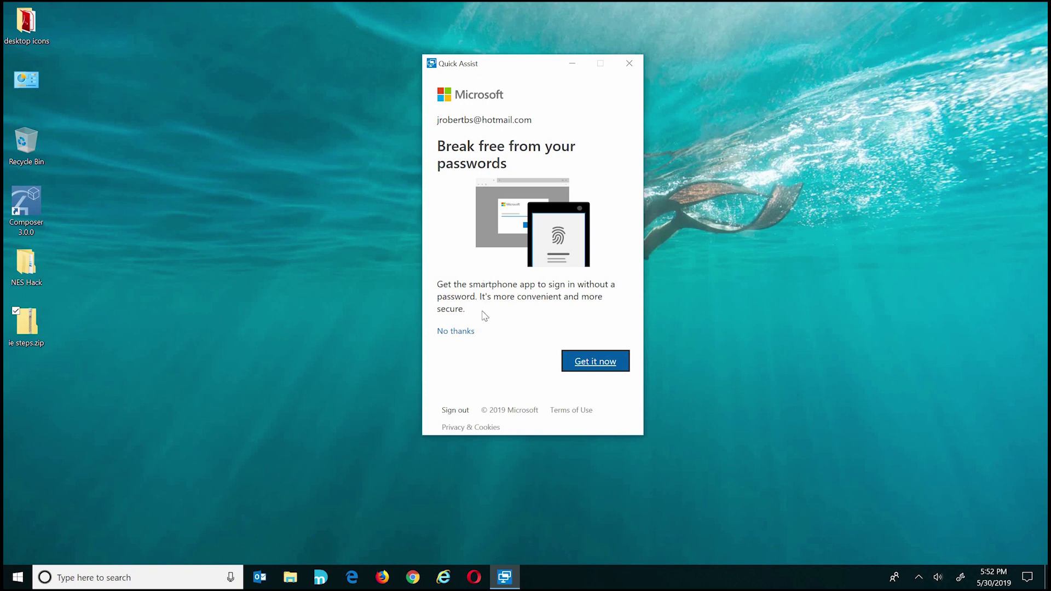
left_click(458, 332)
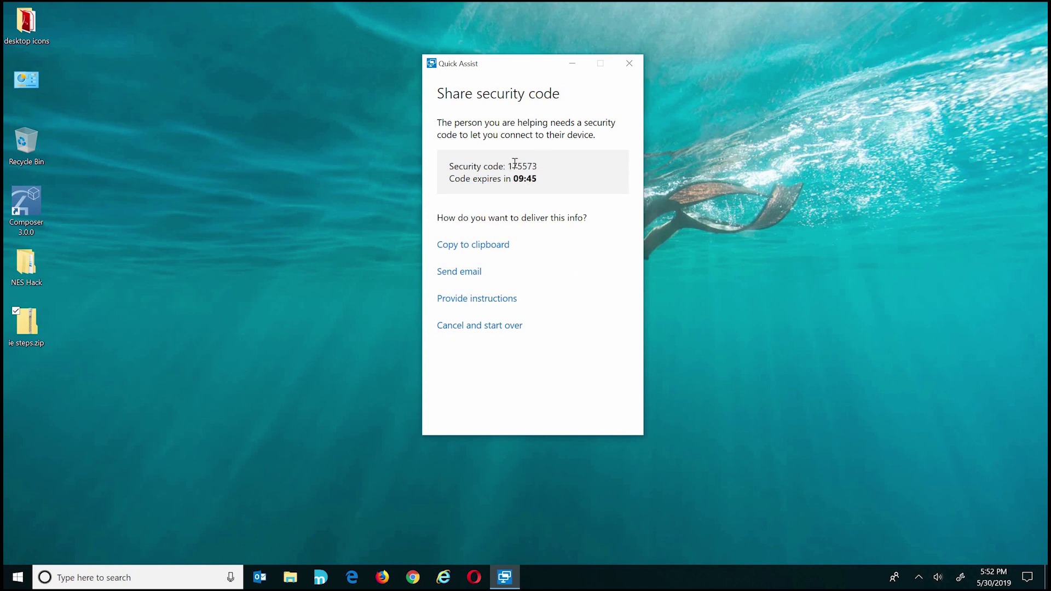
- Search Windows for quick and open a second Quick Assist window beside the one sharing the security code
mouse_move(512, 165)
left_mouse_down()
mouse_move(543, 165)
mouse_move(508, 165)
left_mouse_up()
left_click(115, 584)
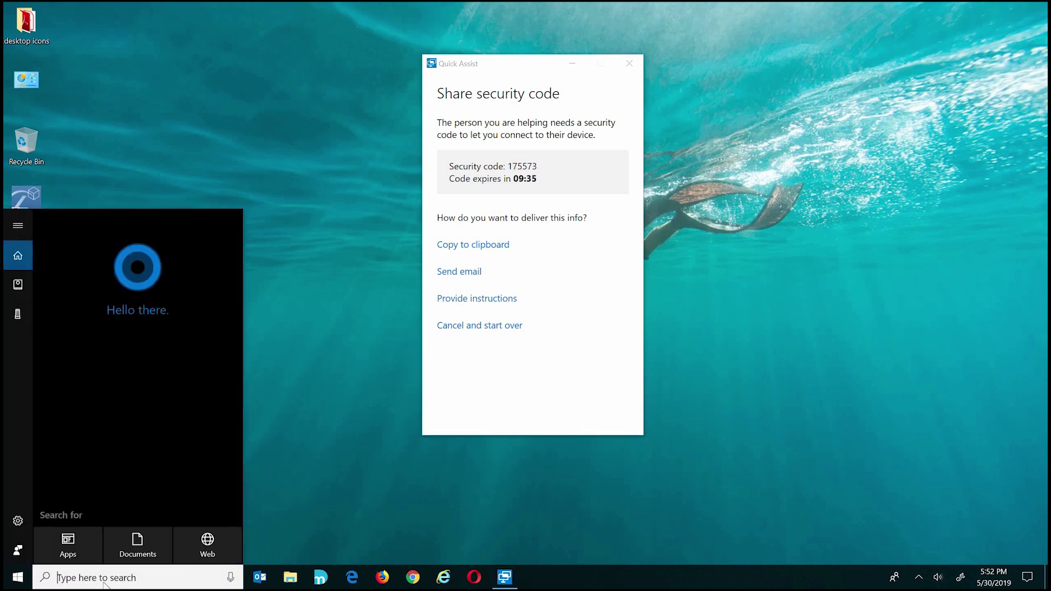
type("quick")
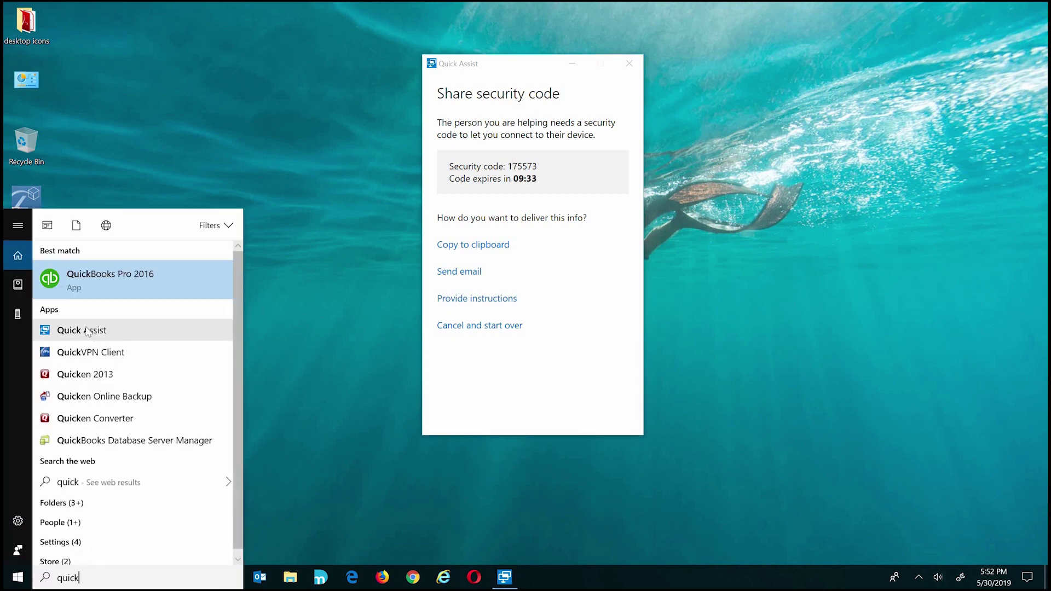
left_click(86, 331)
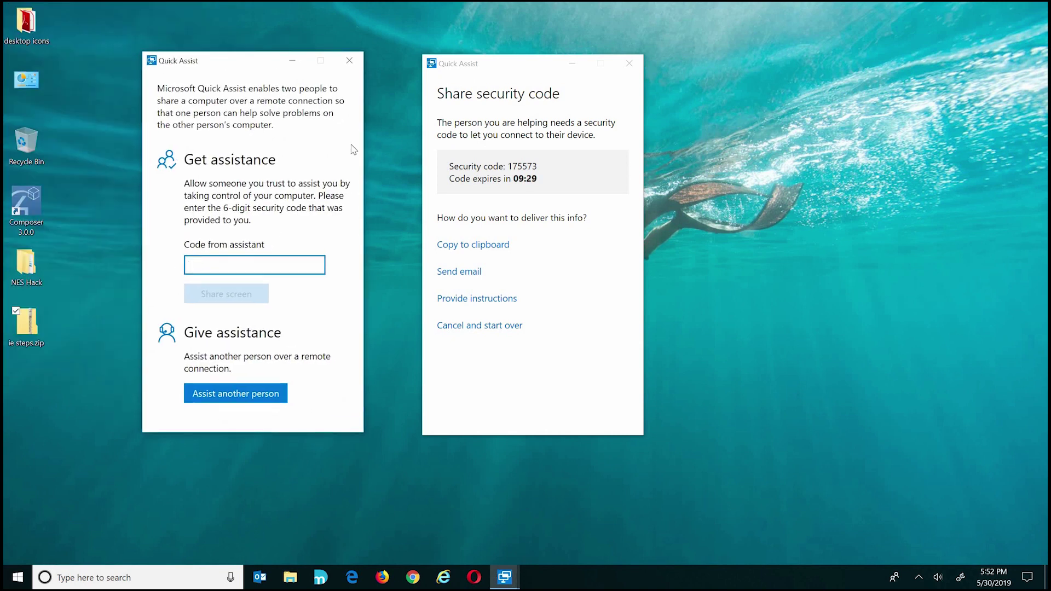
- Examine the shared security code, the Code from assistant field it belongs in, and the code's expiry time, highlighting the code and expiry text
left_click_drag(540, 166, 345, 183)
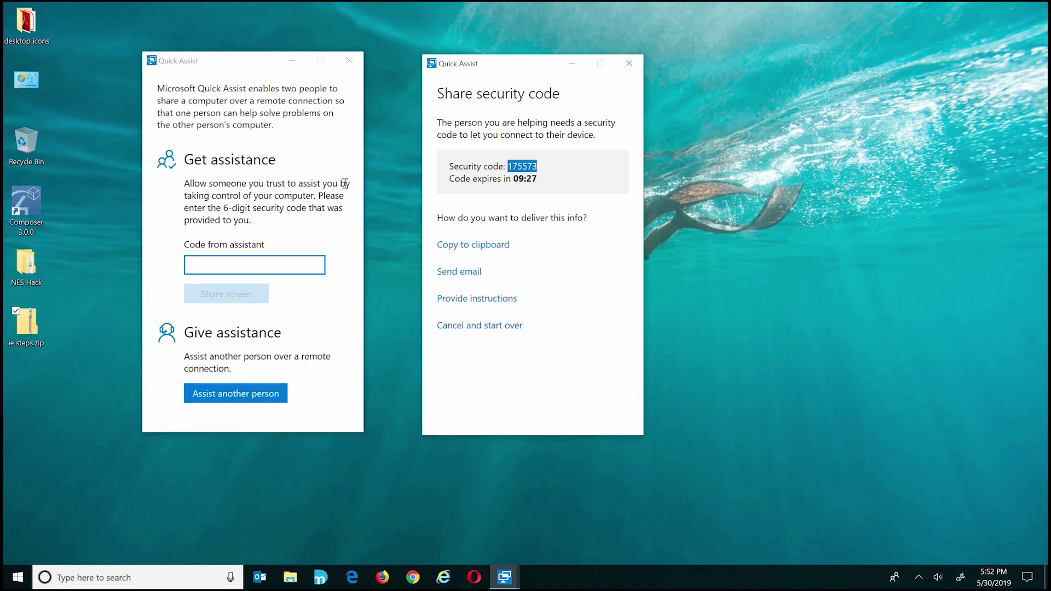
left_click(258, 269)
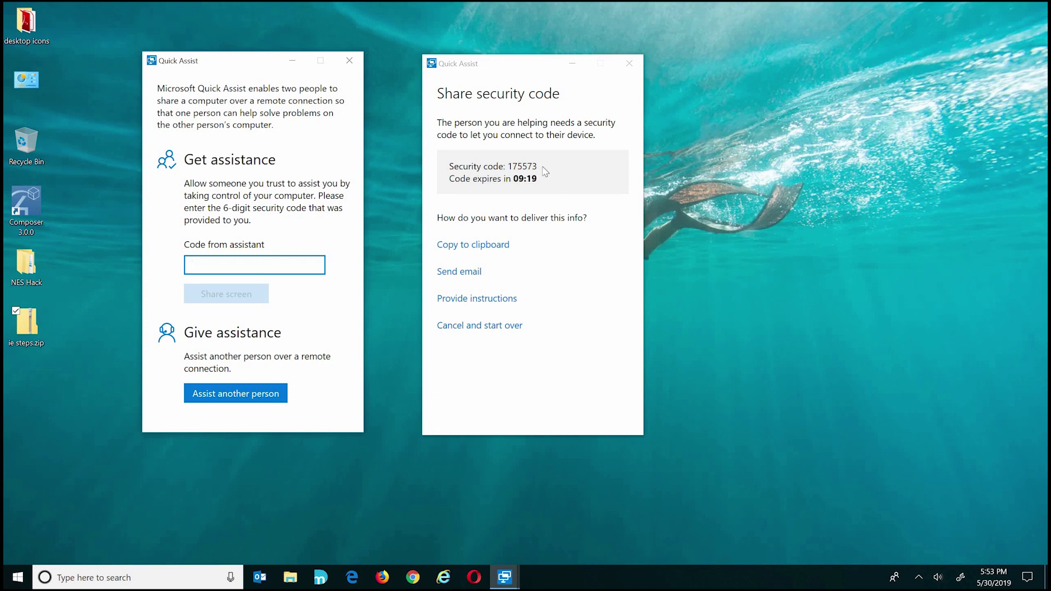
left_click_drag(538, 179, 448, 179)
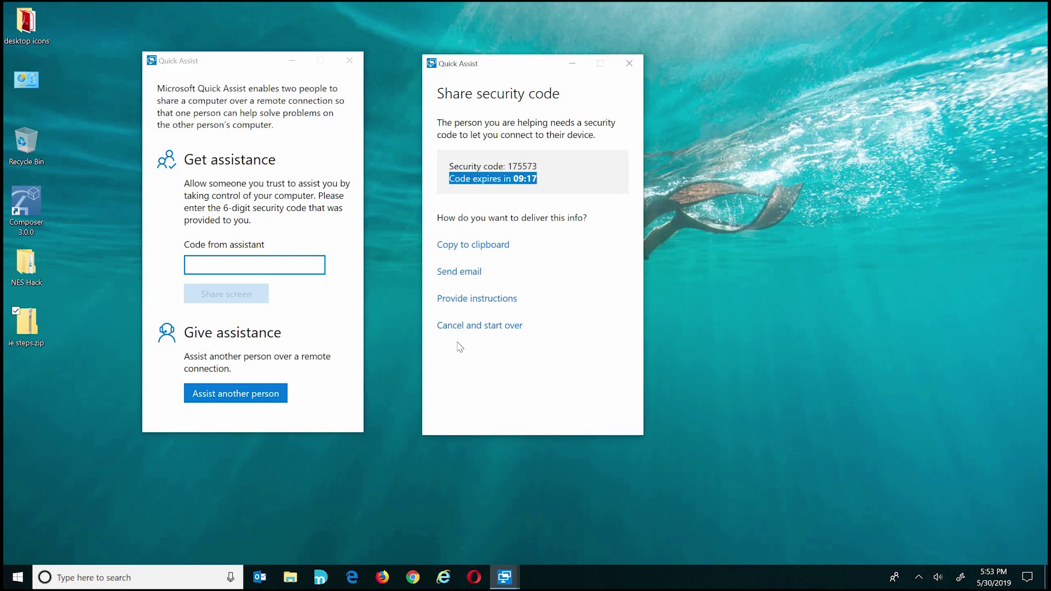